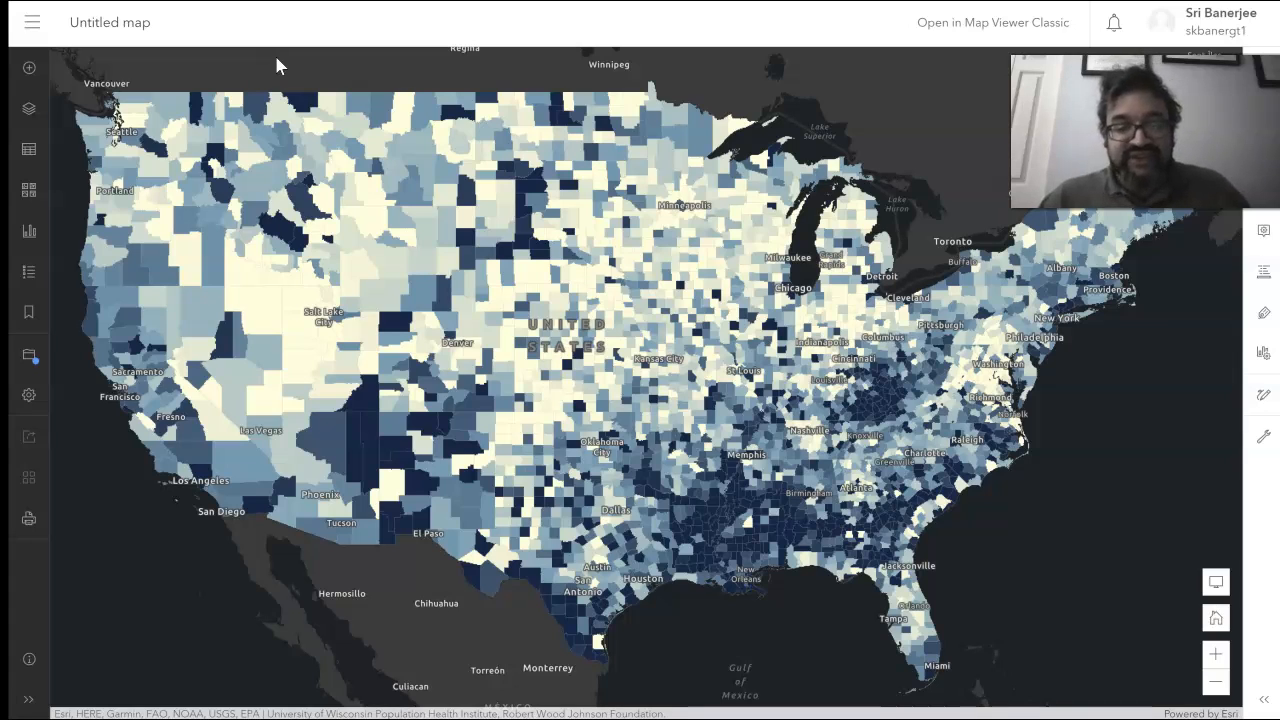
Expand the map's collapsed contents toolbar so that its tool names are shown
left_click(108, 229)
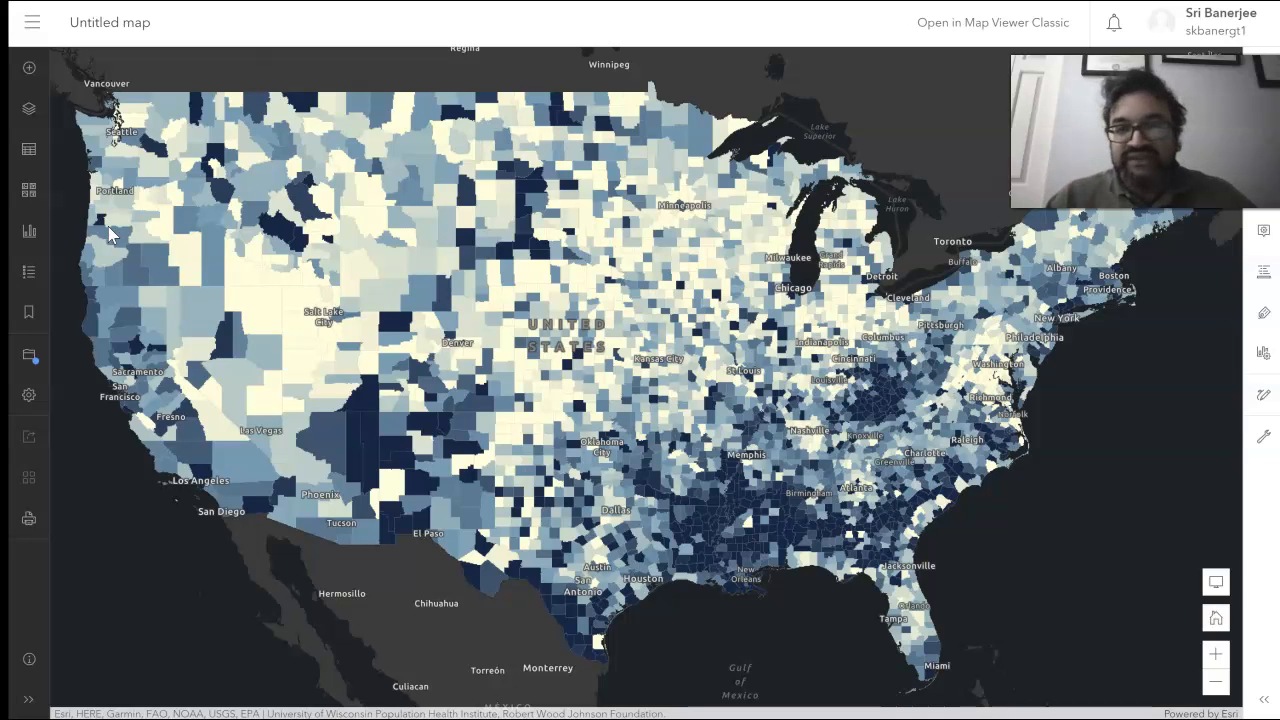
left_click(16, 703)
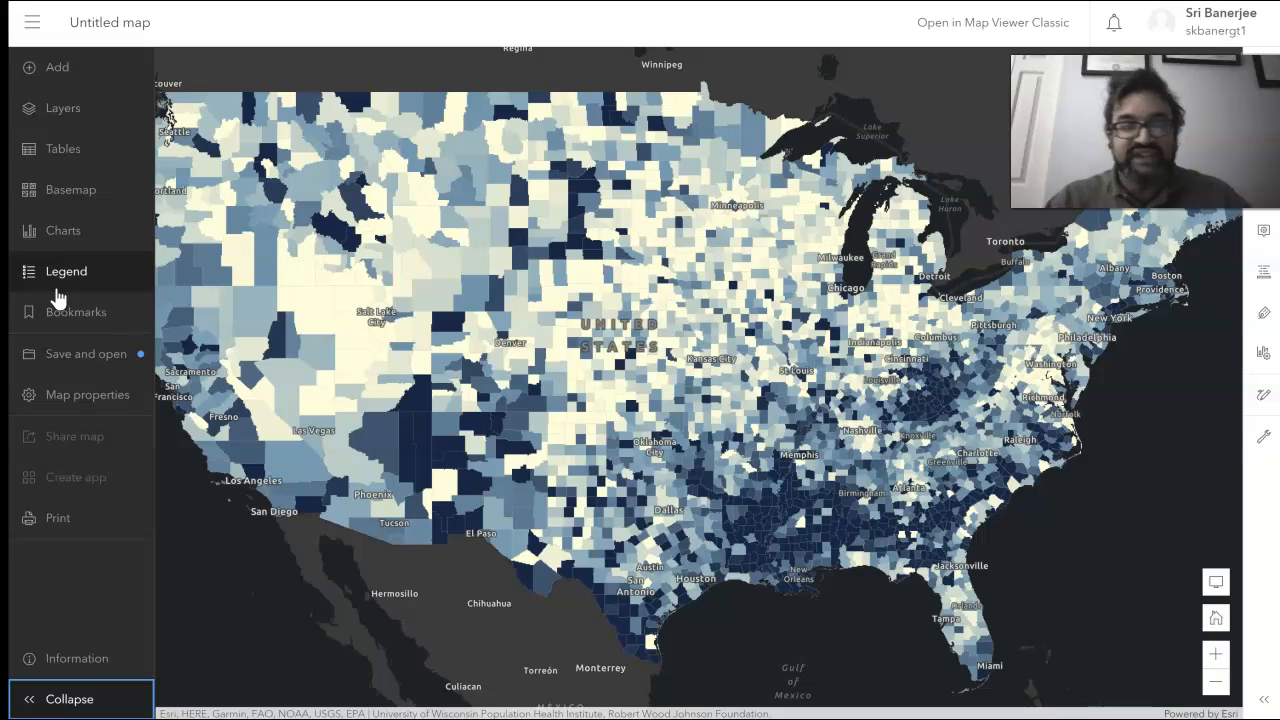
left_click(47, 150)
left_click(50, 120)
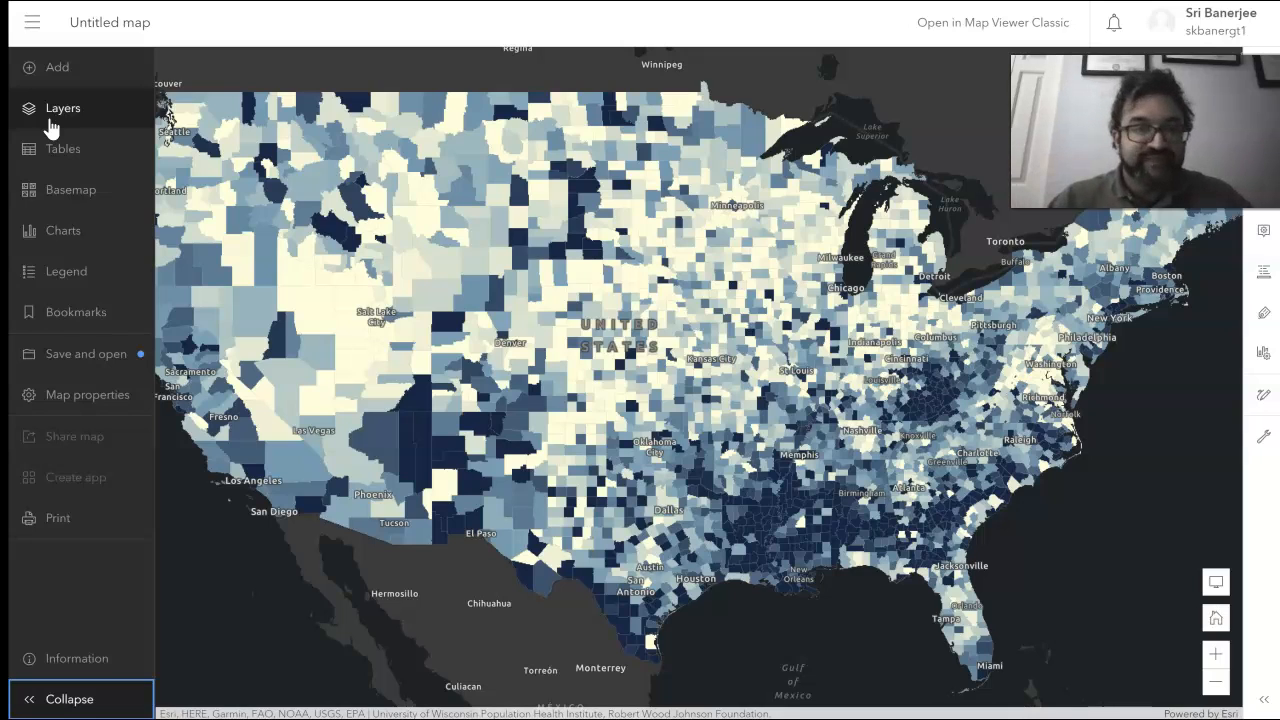
left_click(114, 120)
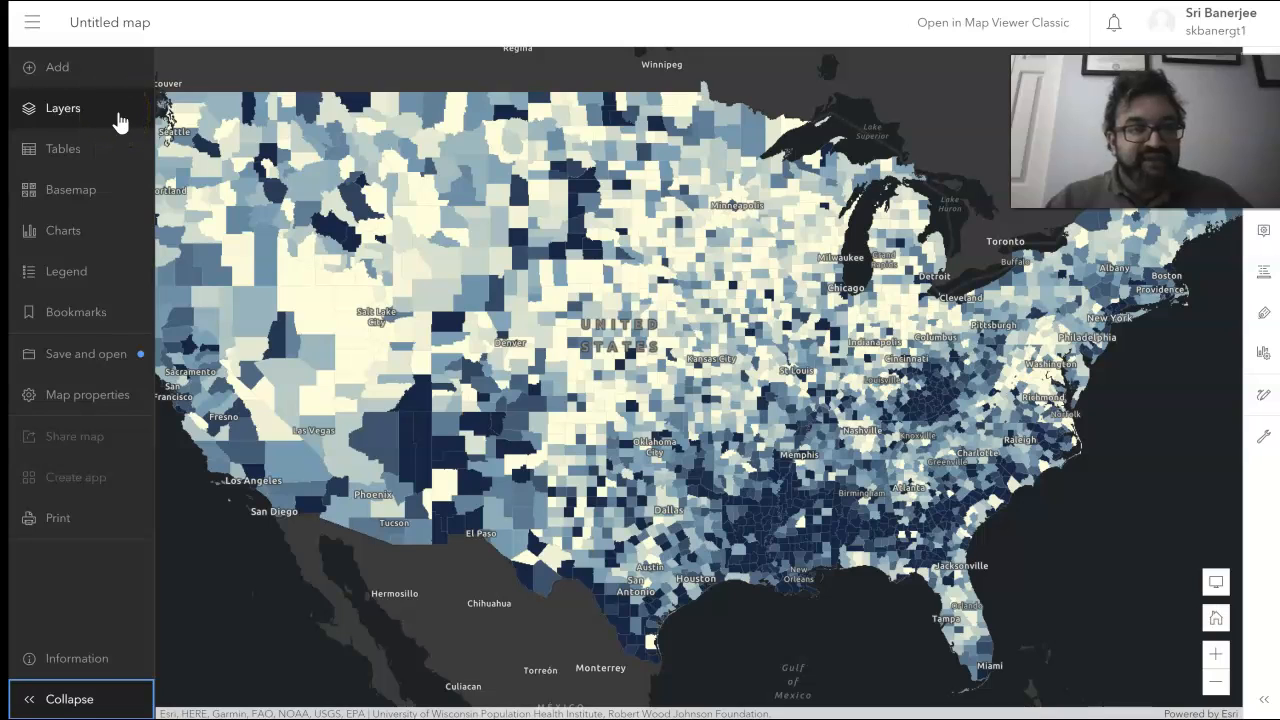
left_click(122, 82)
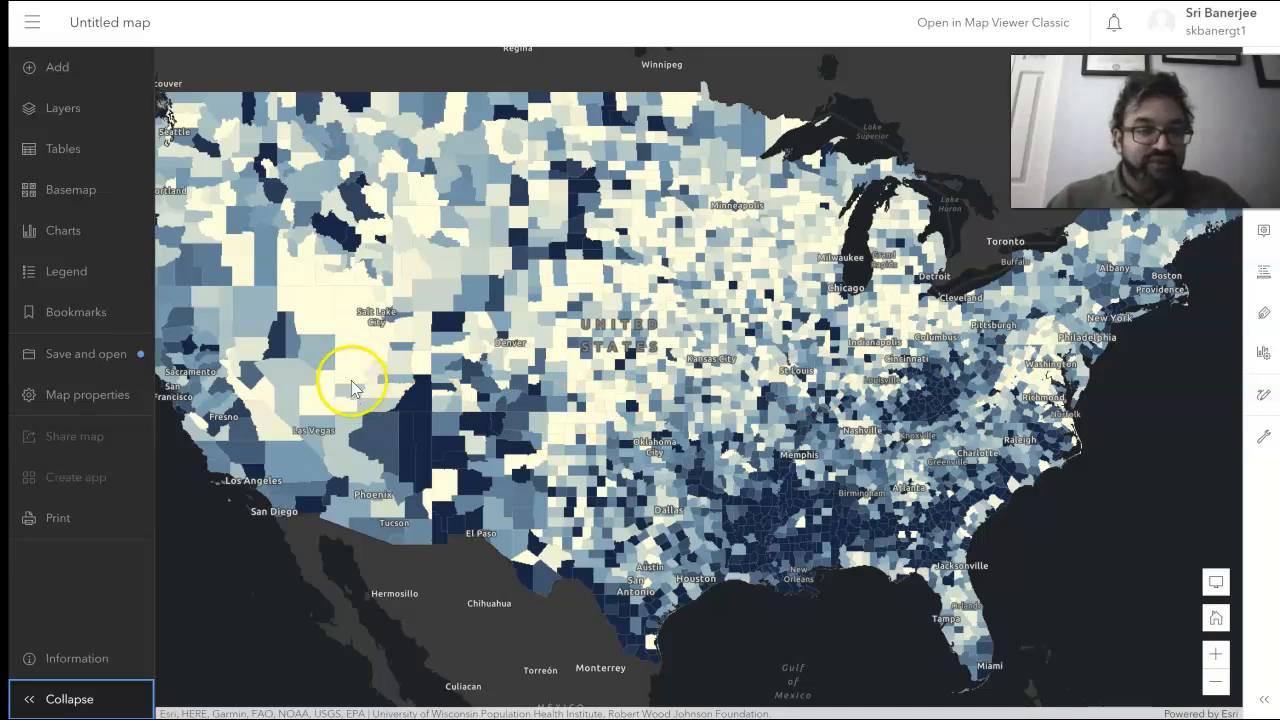
Save the untitled county map under the title "Income Inequality map"
left_click(118, 366)
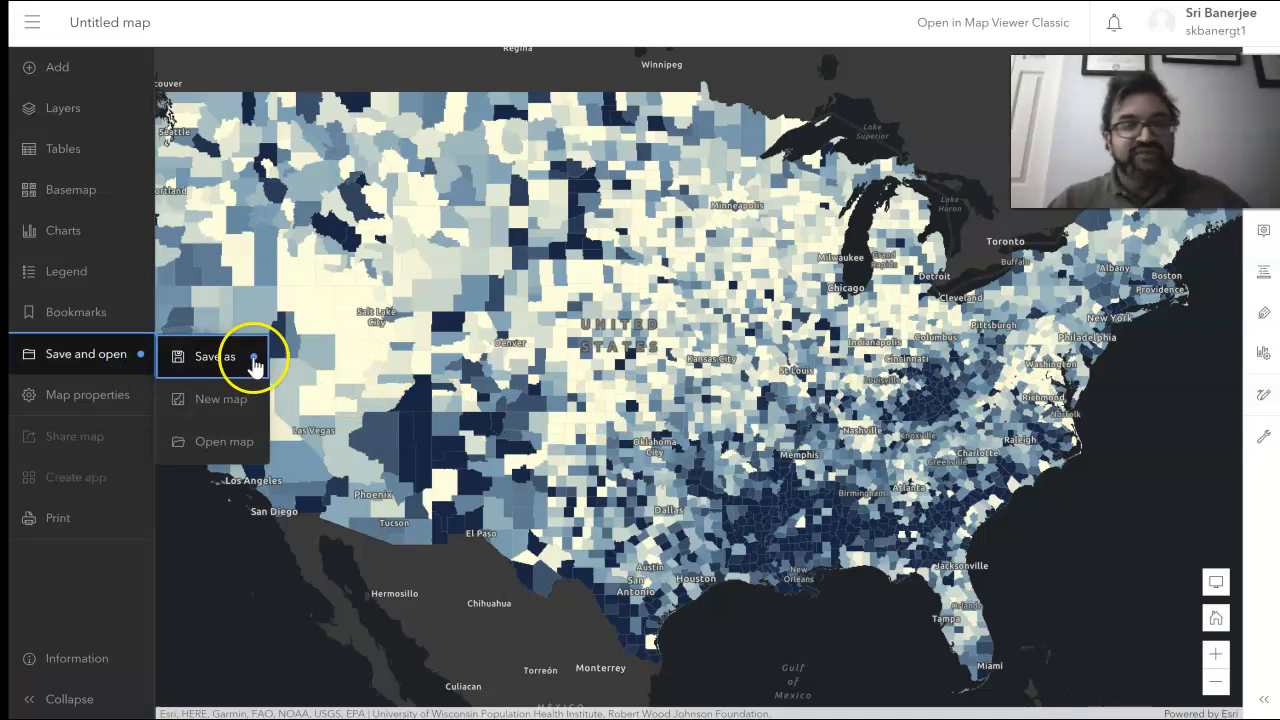
left_click(221, 366)
left_click(492, 260)
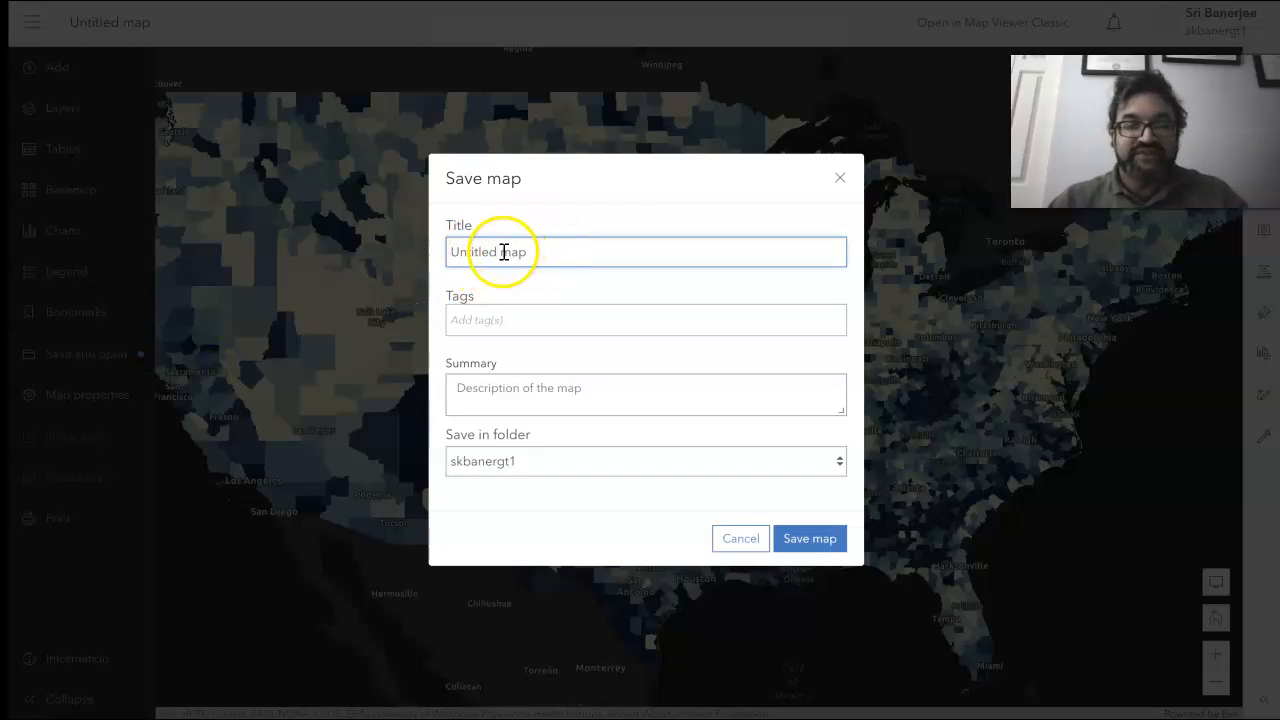
left_click_drag(498, 252, 447, 252)
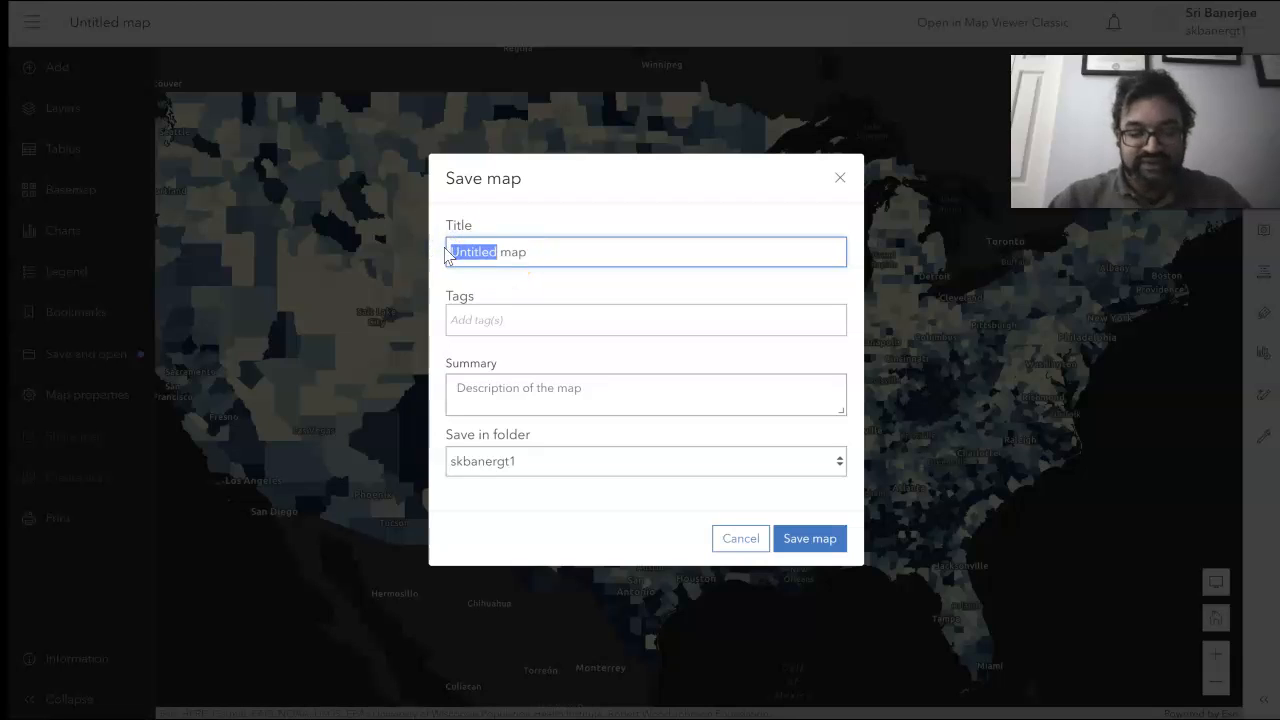
key("BackSpace")
type("Income")
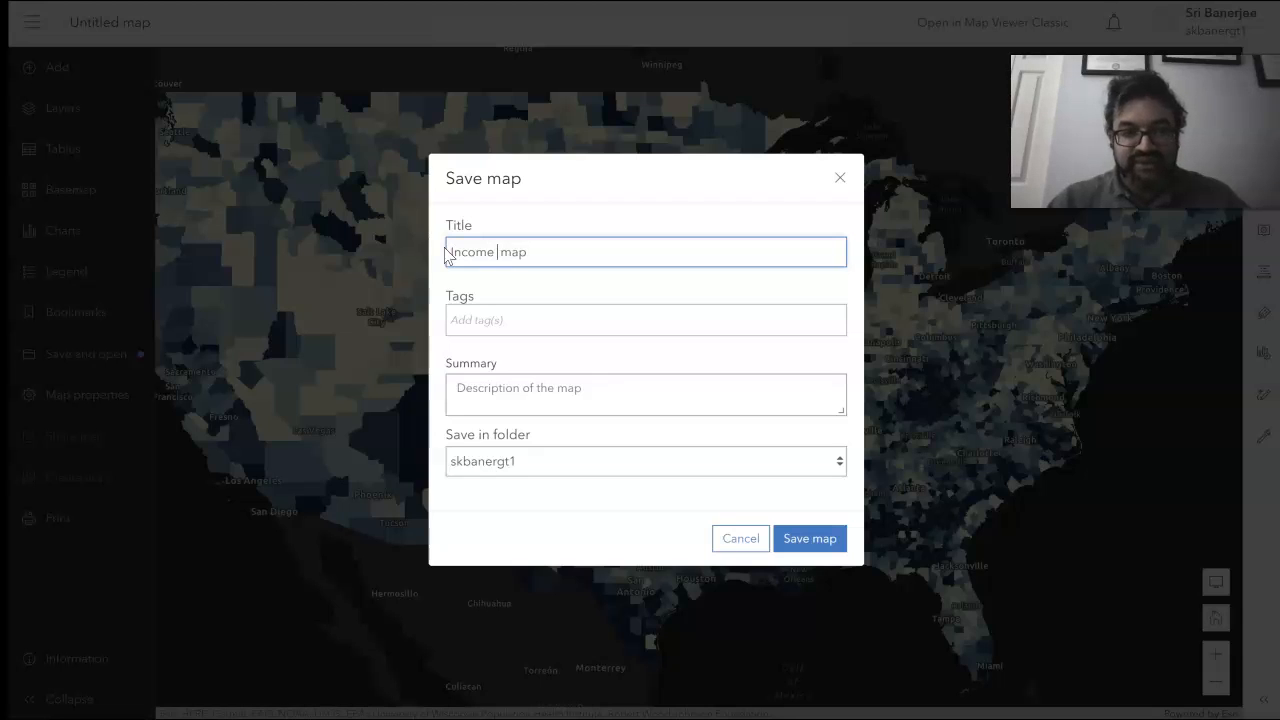
key("BackSpace")
key("BackSpace")
key("BackSpace")
key("BackSpace")
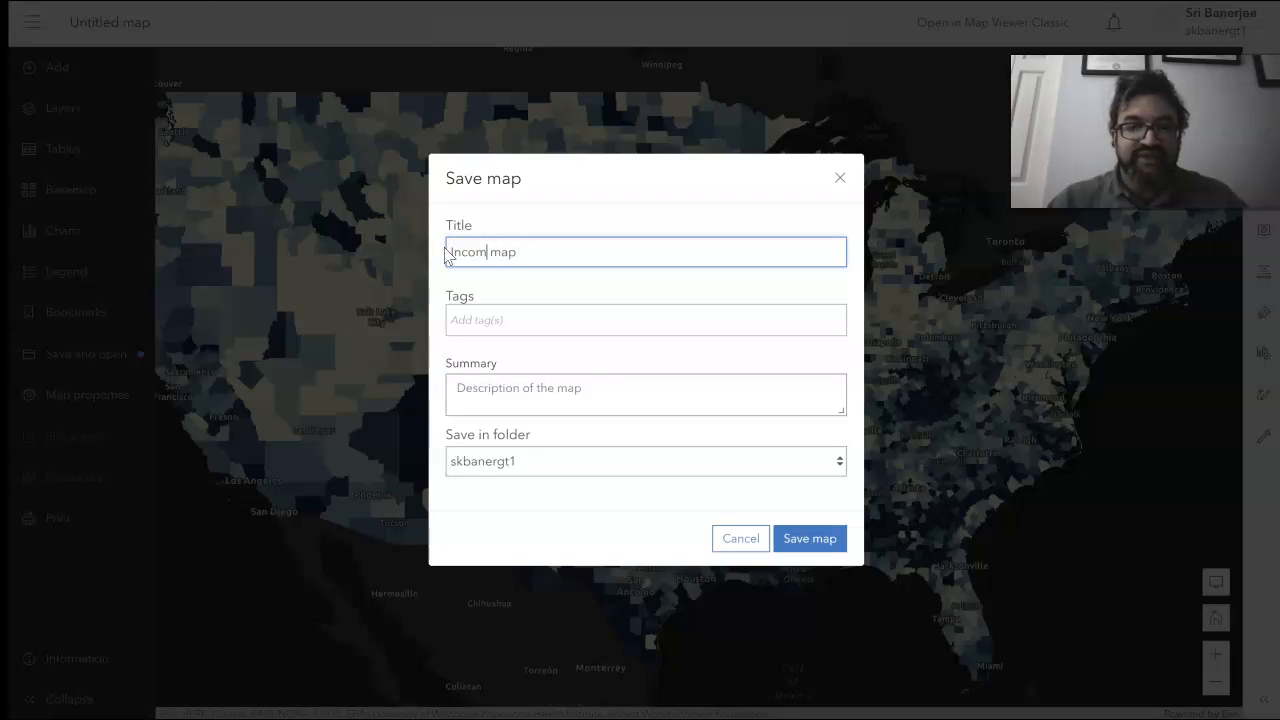
type("come")
type(" Inequalit")
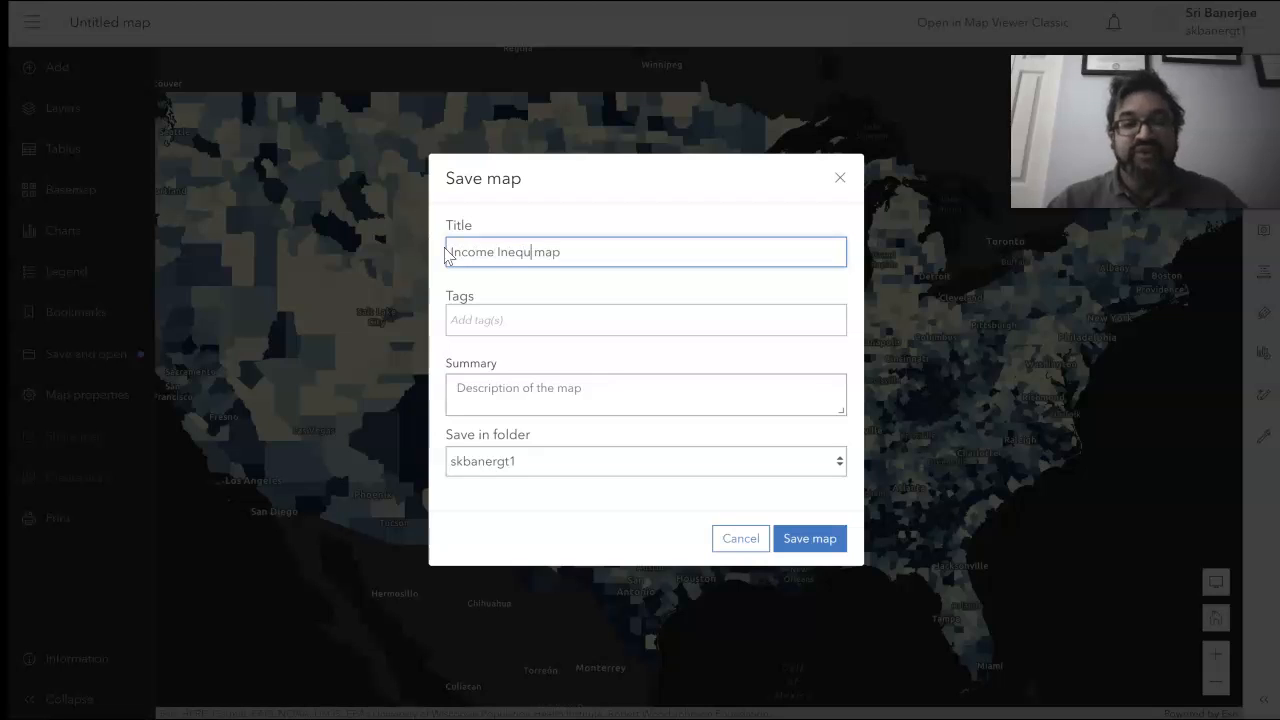
type("y")
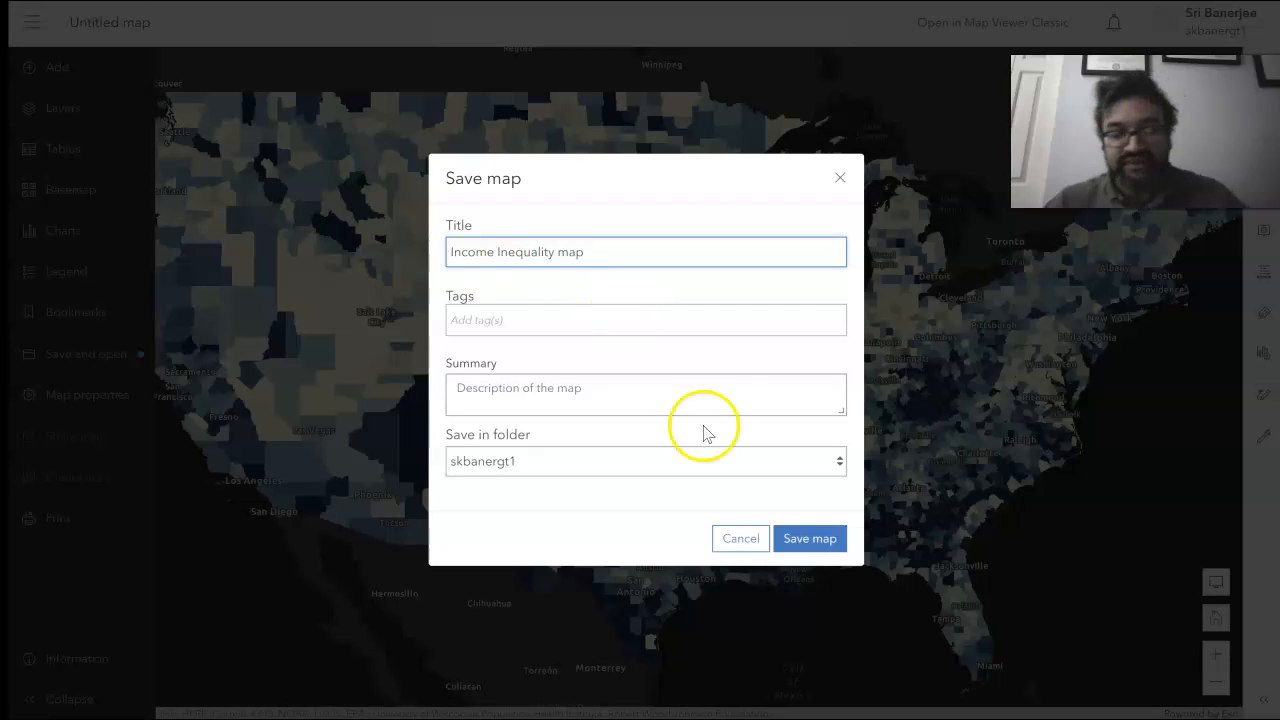
left_click(806, 542)
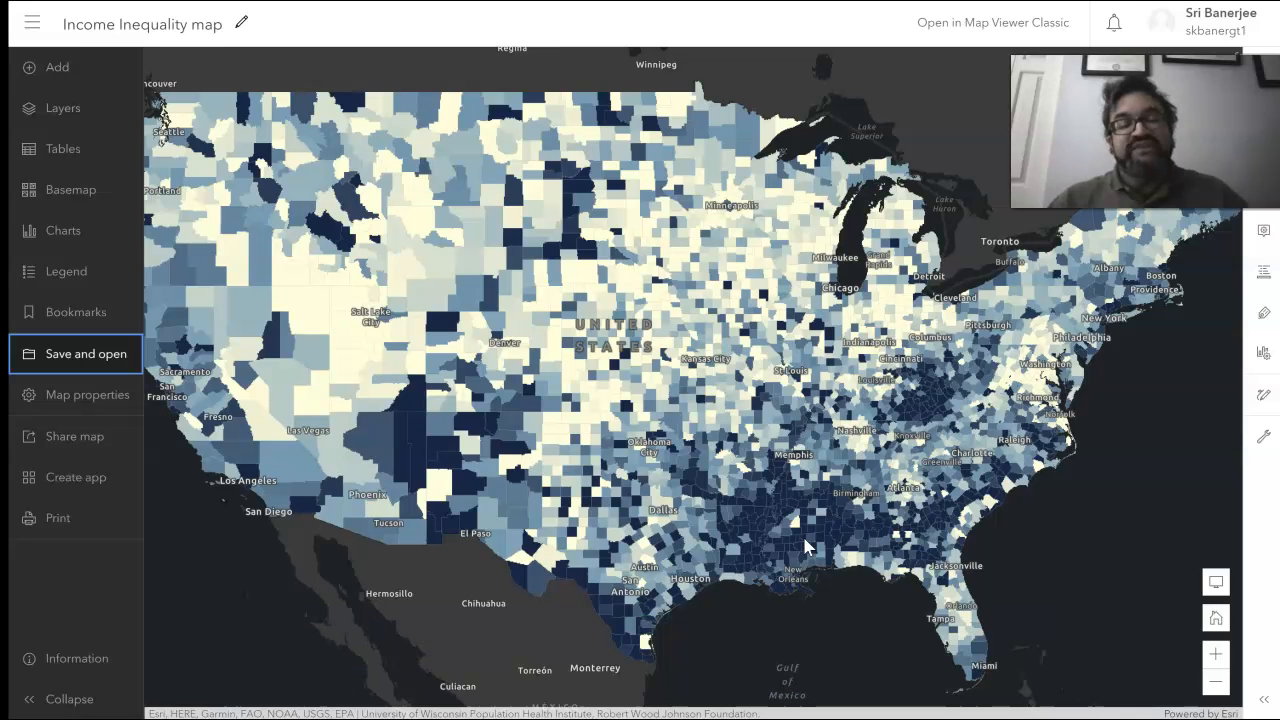
Share the saved map with Everyone (public) and save the sharing level
left_click(693, 518)
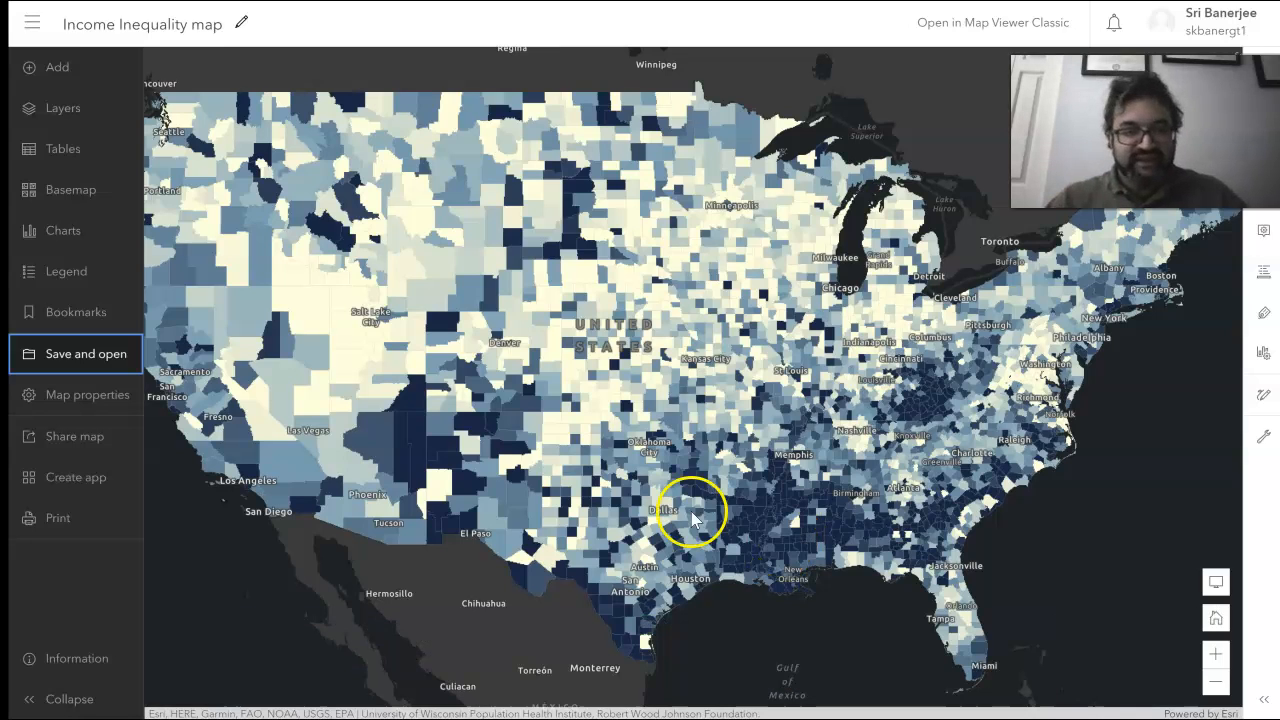
left_click(78, 444)
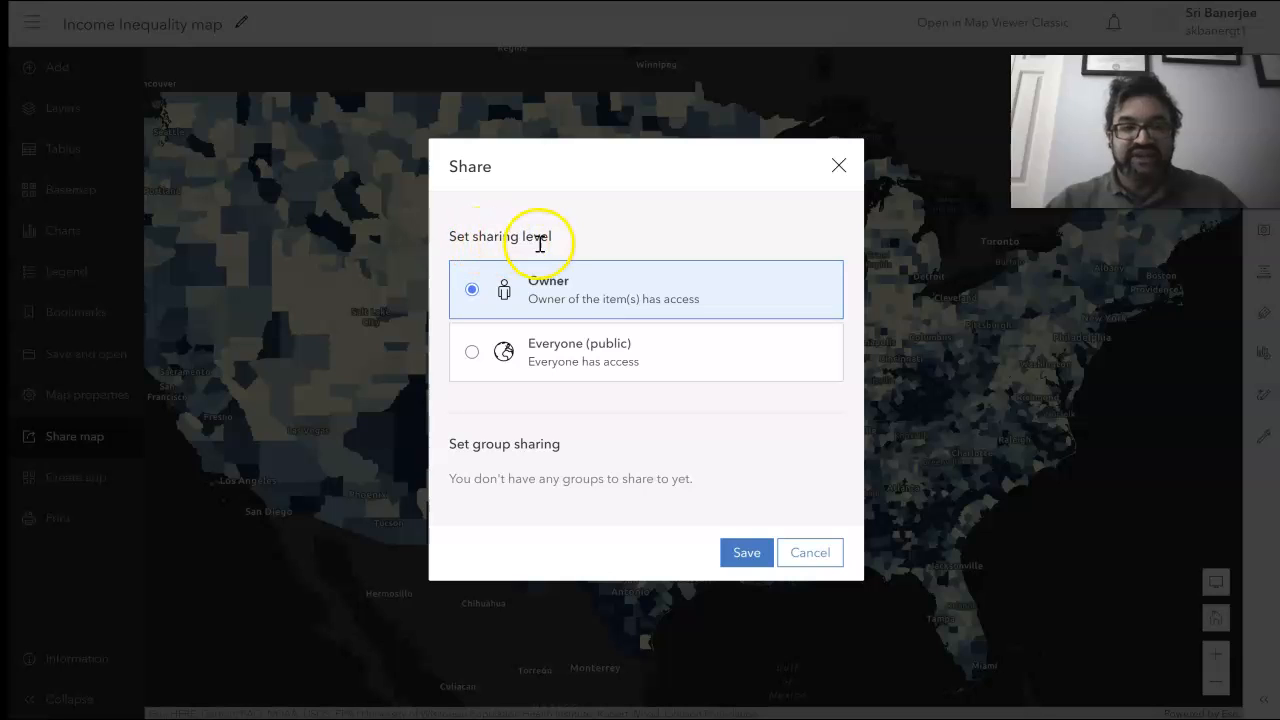
left_click(474, 354)
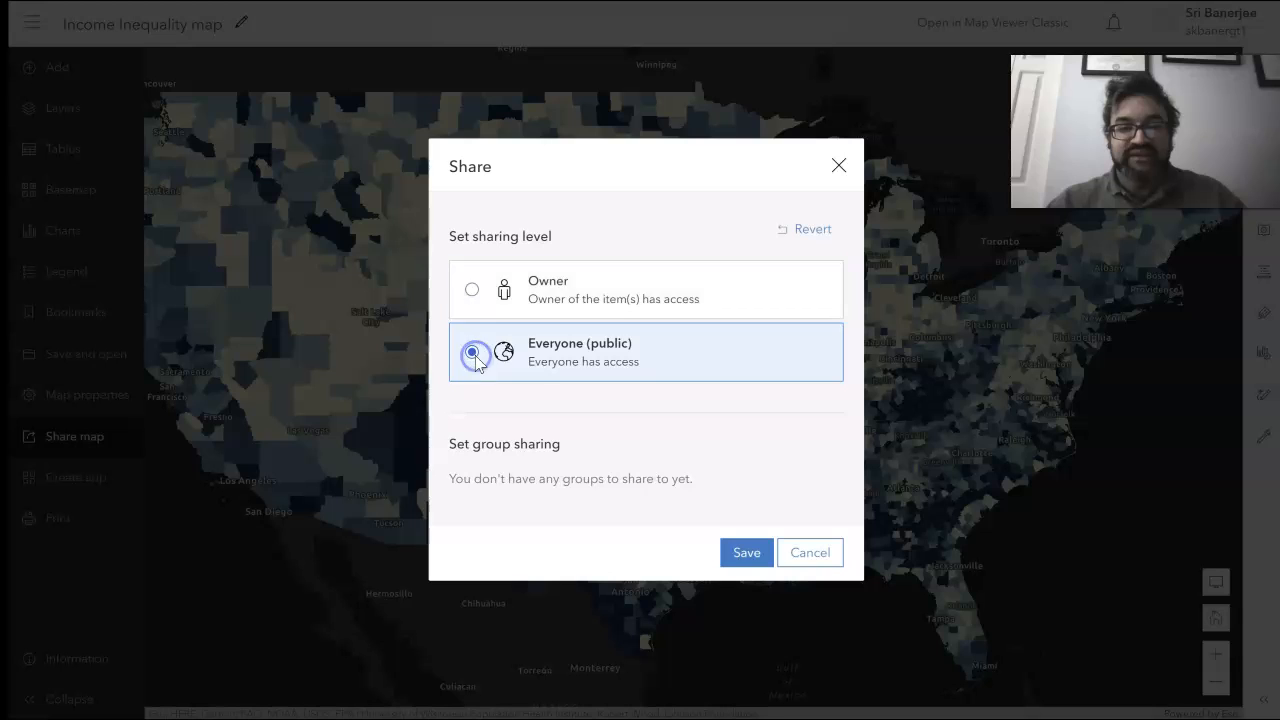
left_click(734, 553)
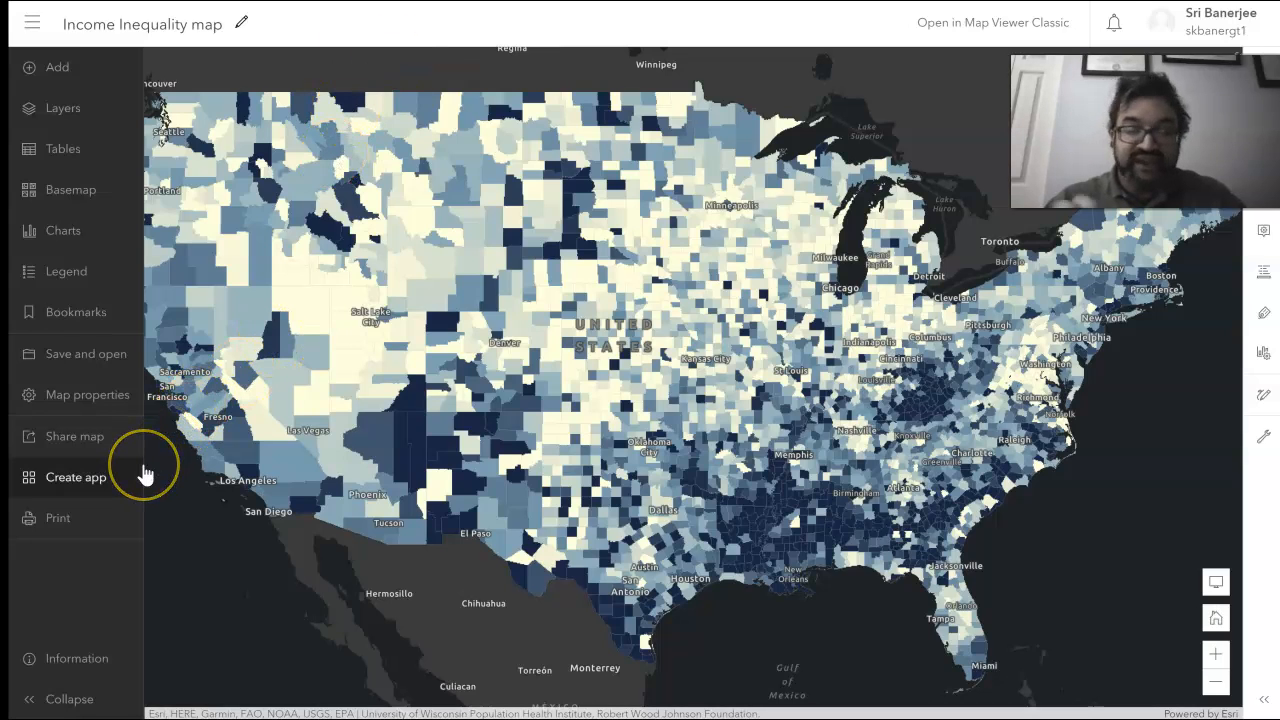
Browse the Instant Apps templates for creating an app from the map and open the Chart Viewer sample
left_click(88, 478)
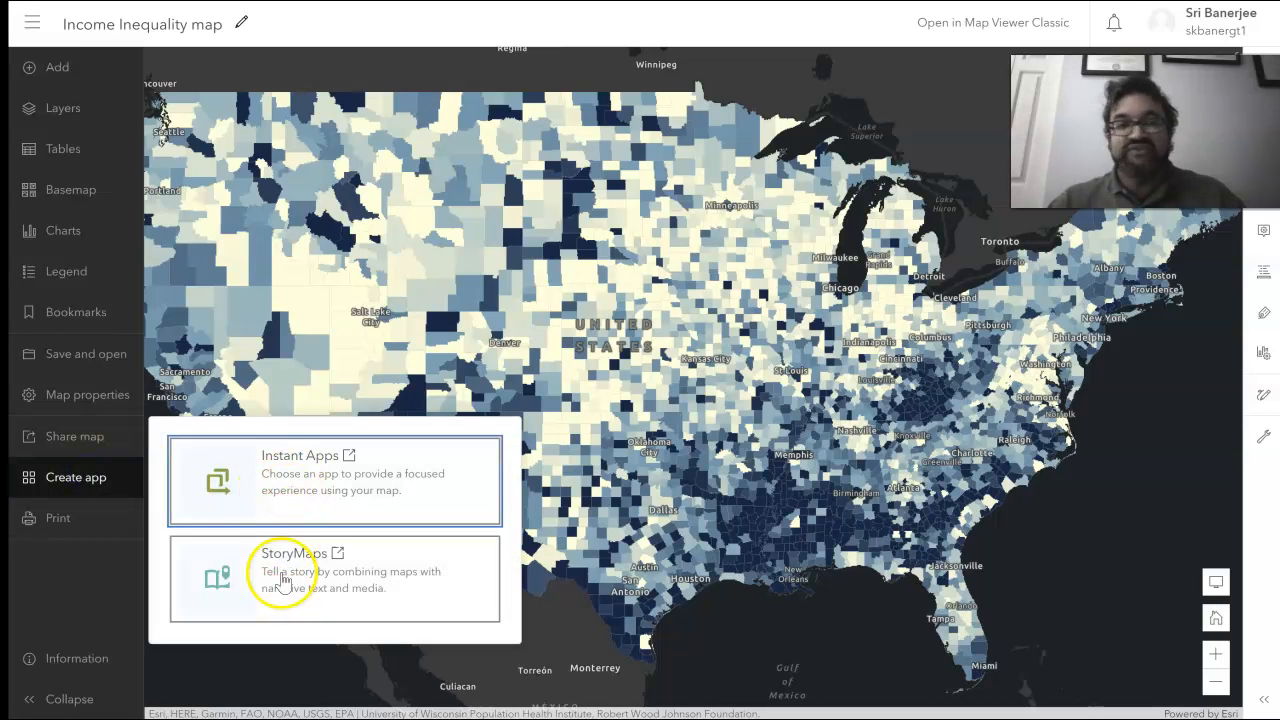
left_click(333, 465)
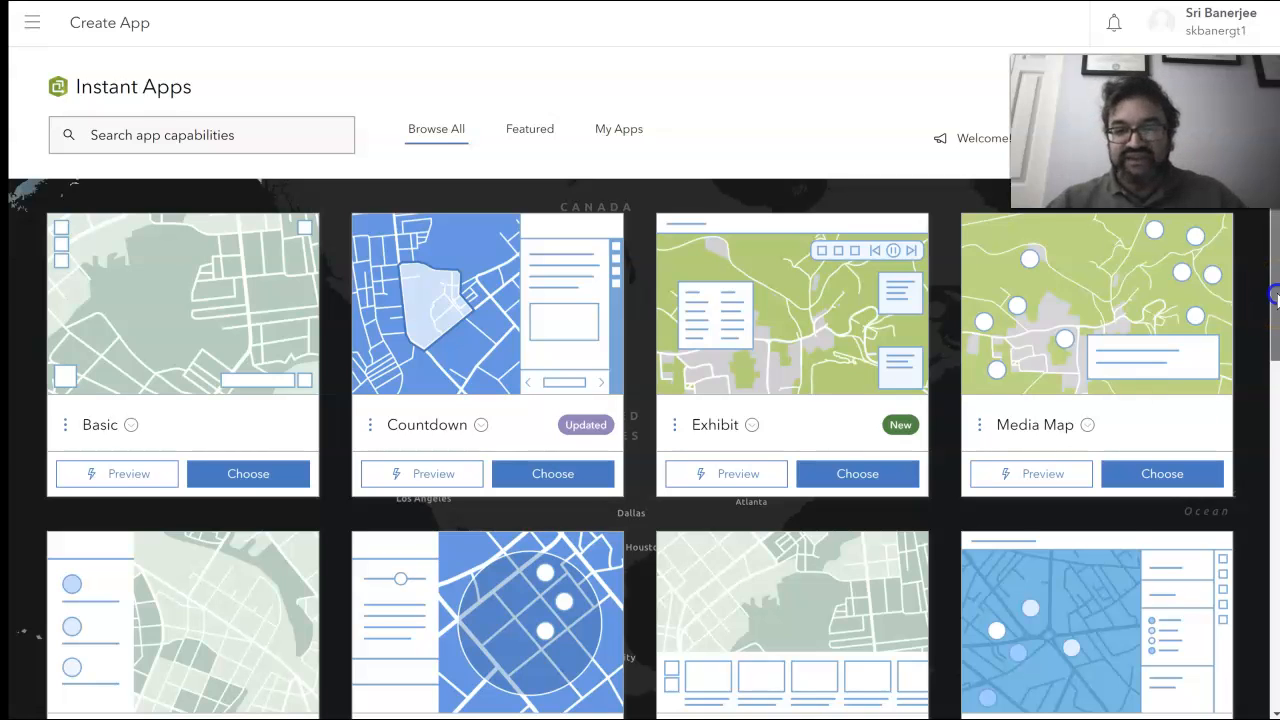
scroll(1276, 300, "down", 3)
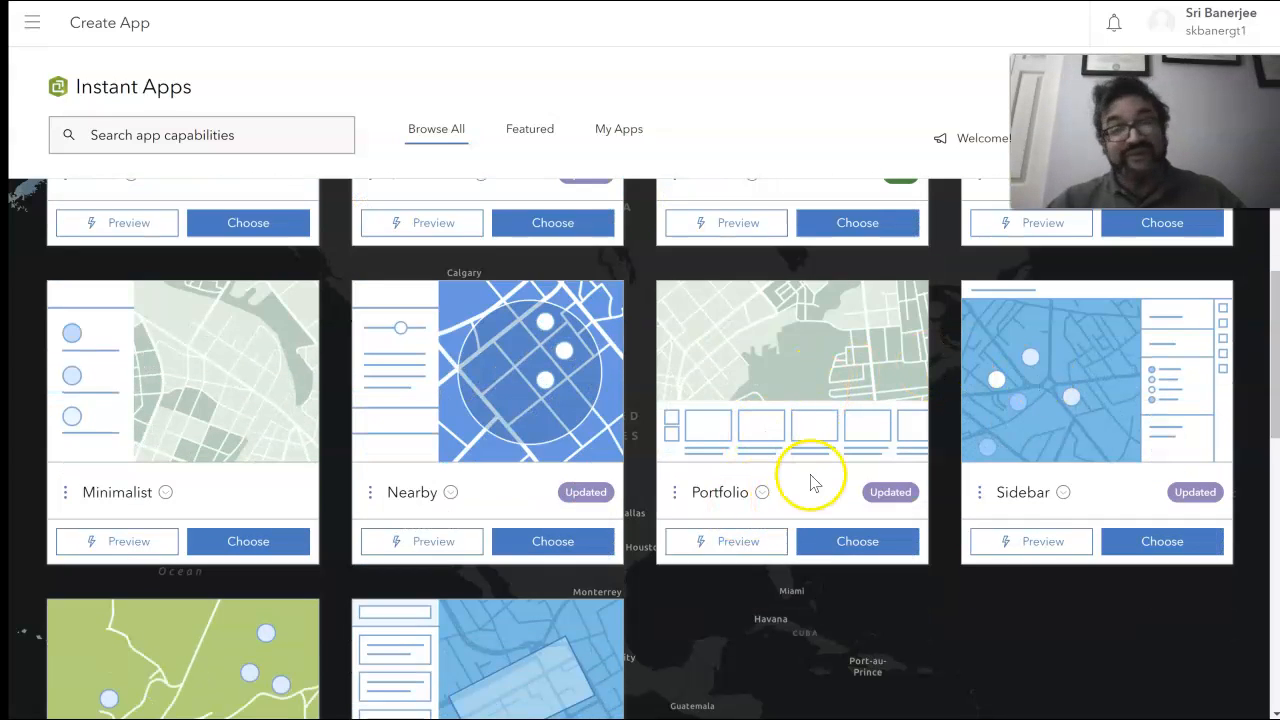
left_click_drag(1275, 415, 1275, 630)
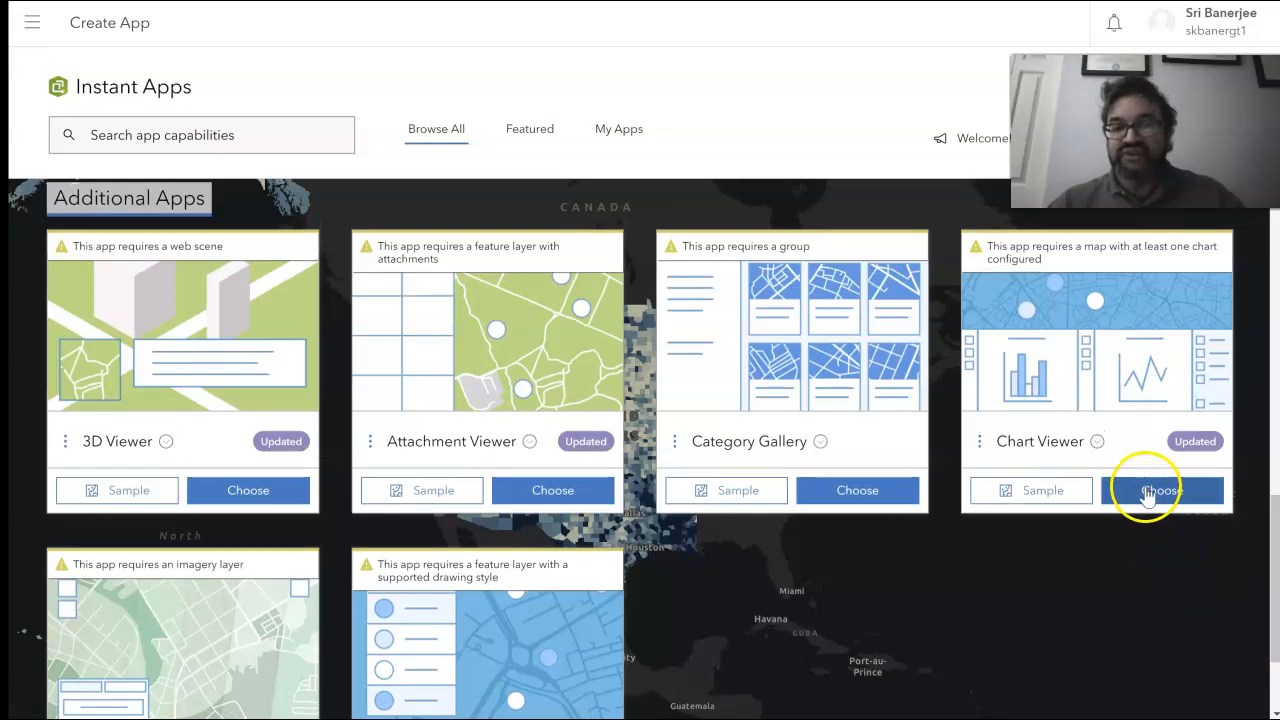
left_click(1057, 495)
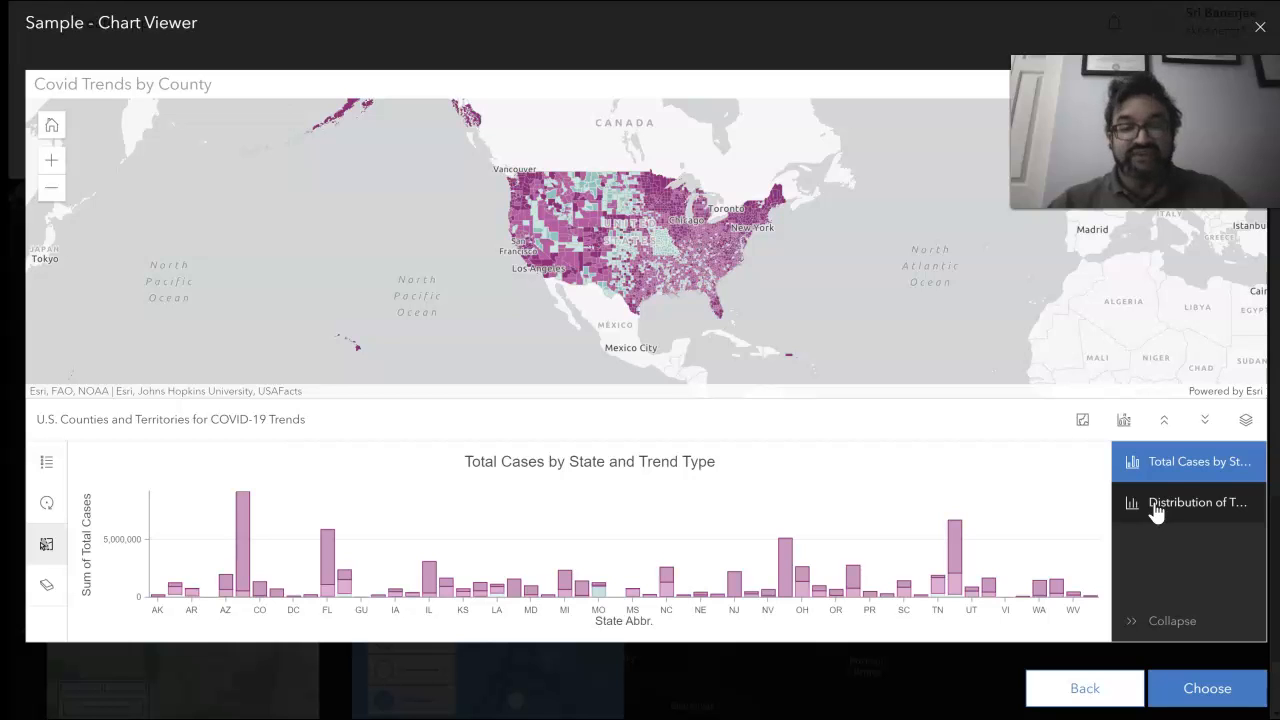
Inspect one county's COVID-19 details in the Chart Viewer sample map, reading its pop-up through to the end
left_click(700, 256)
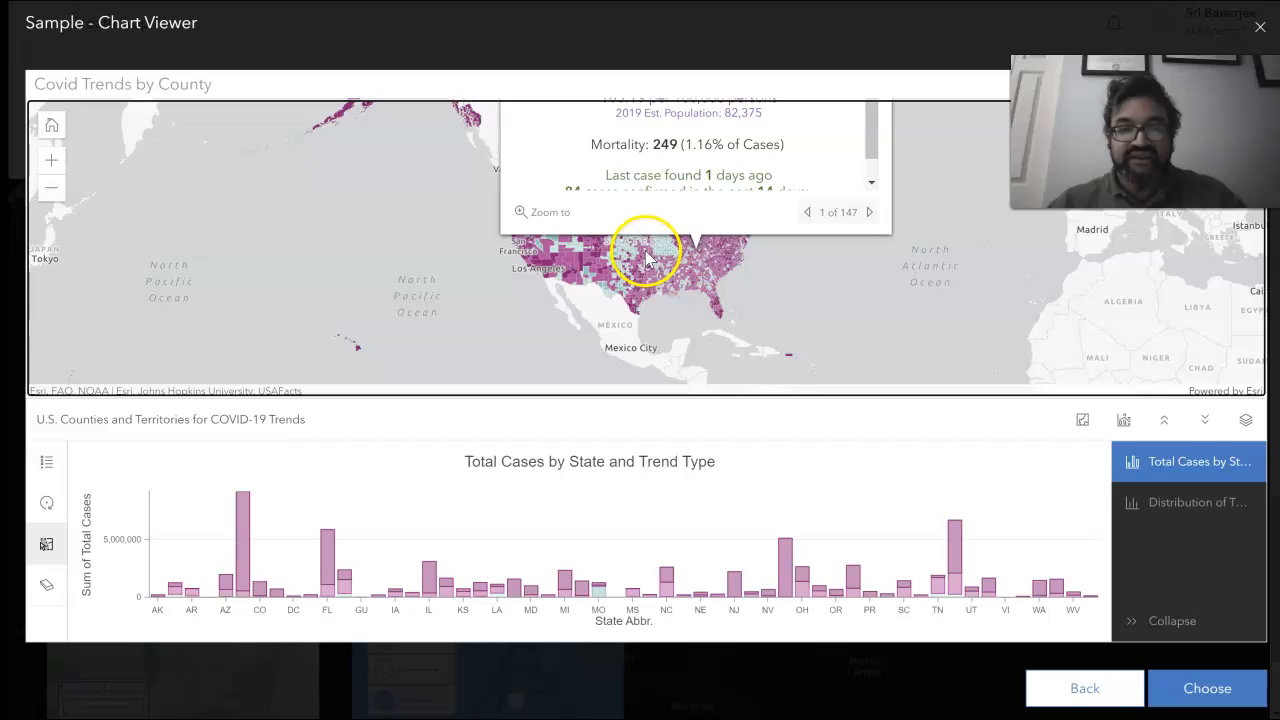
mouse_move(872, 140)
left_mouse_down()
mouse_move(874, 183)
mouse_move(880, 125)
left_mouse_up()
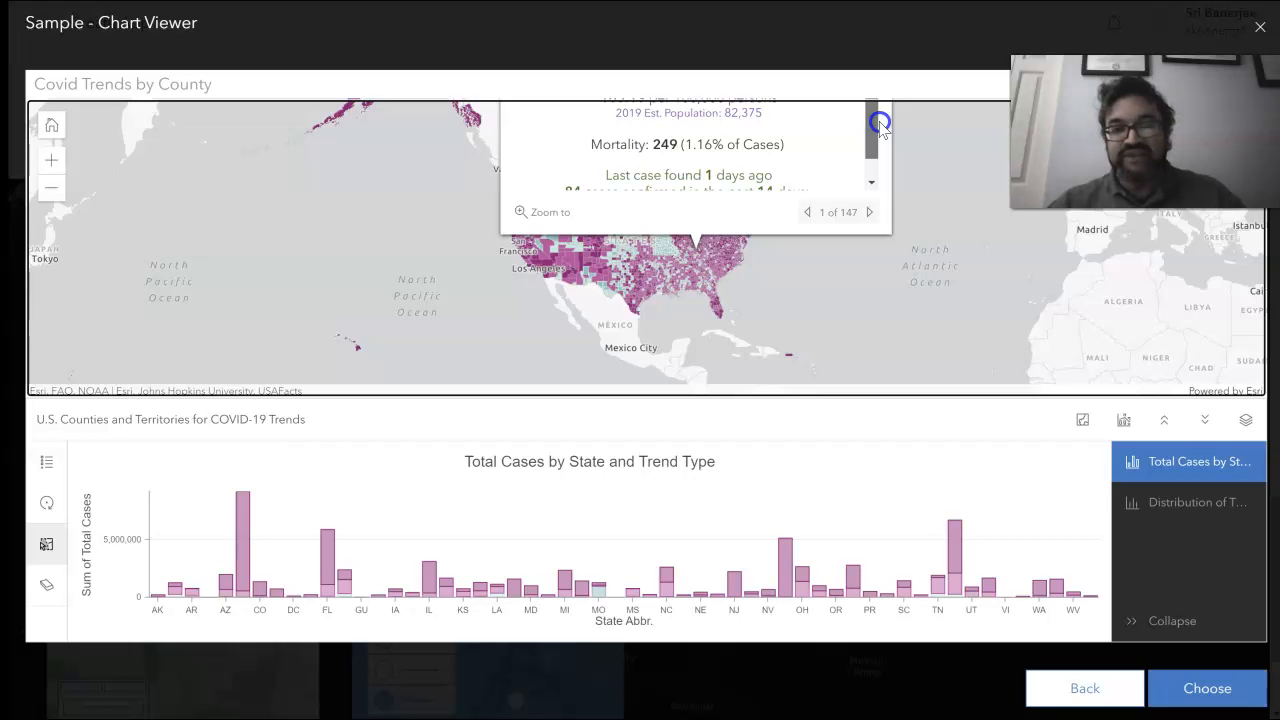
left_click(777, 269)
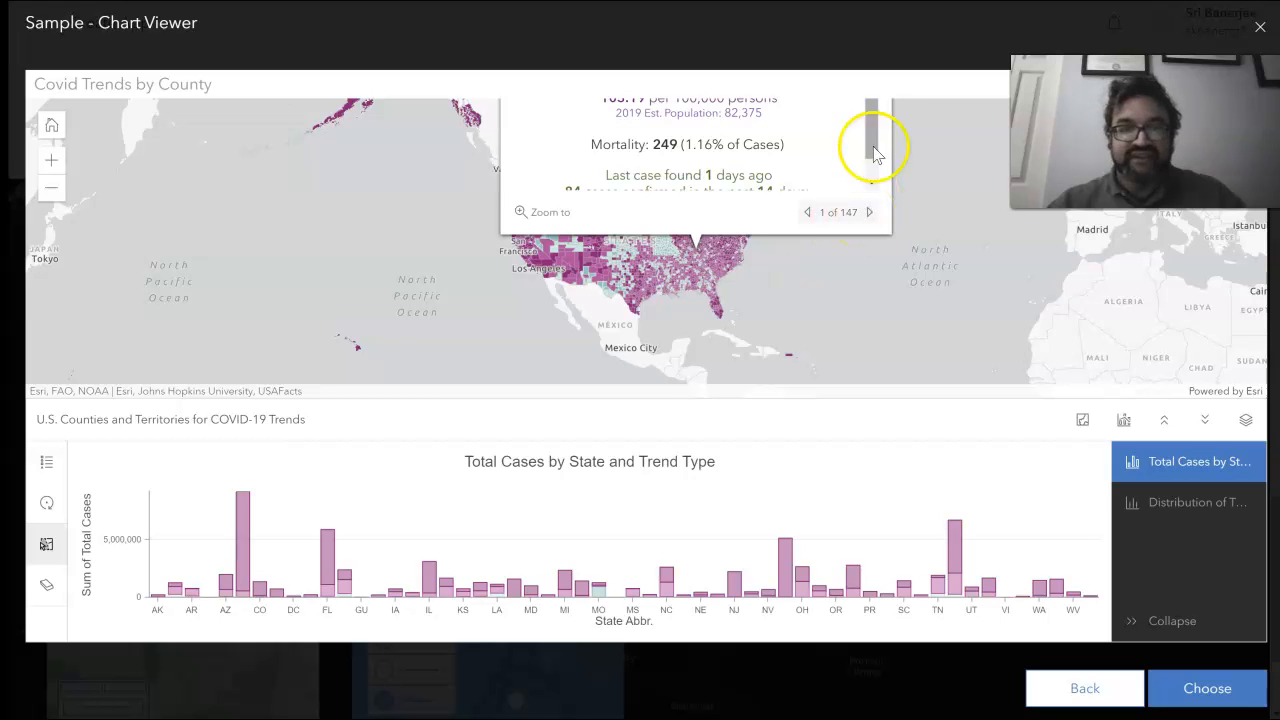
left_click_drag(872, 150, 873, 188)
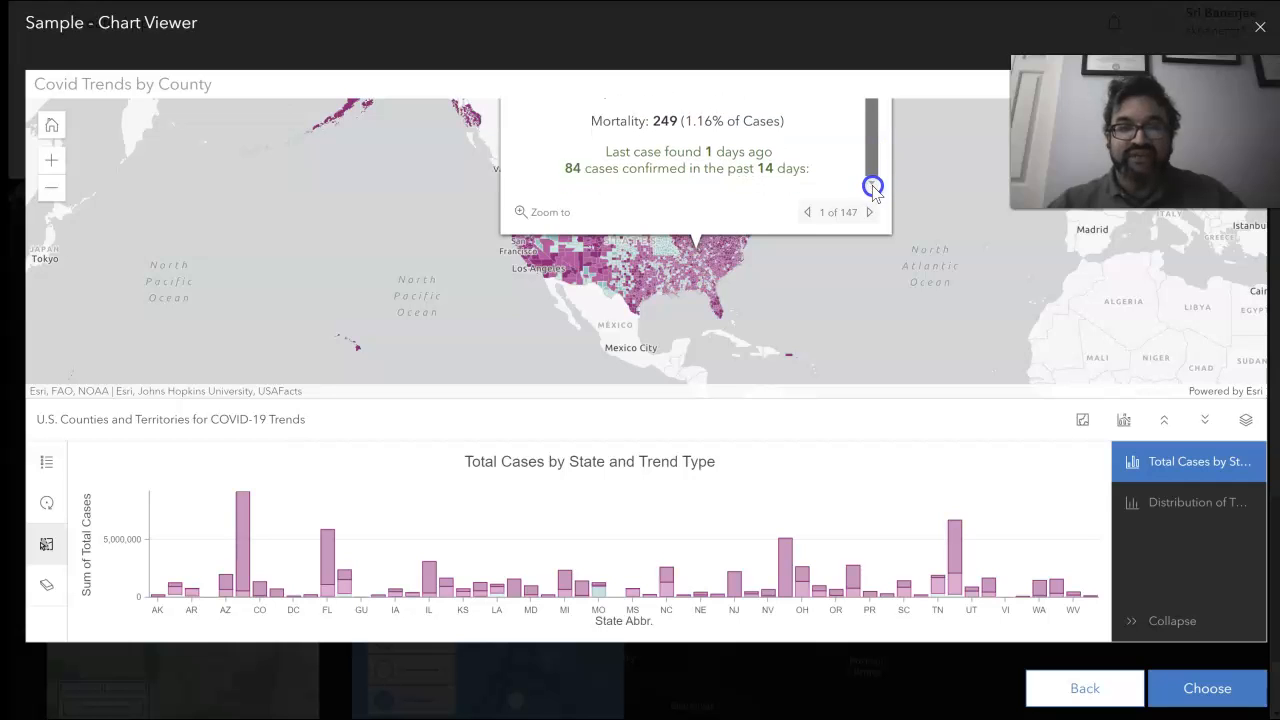
left_click_drag(873, 188, 885, 125)
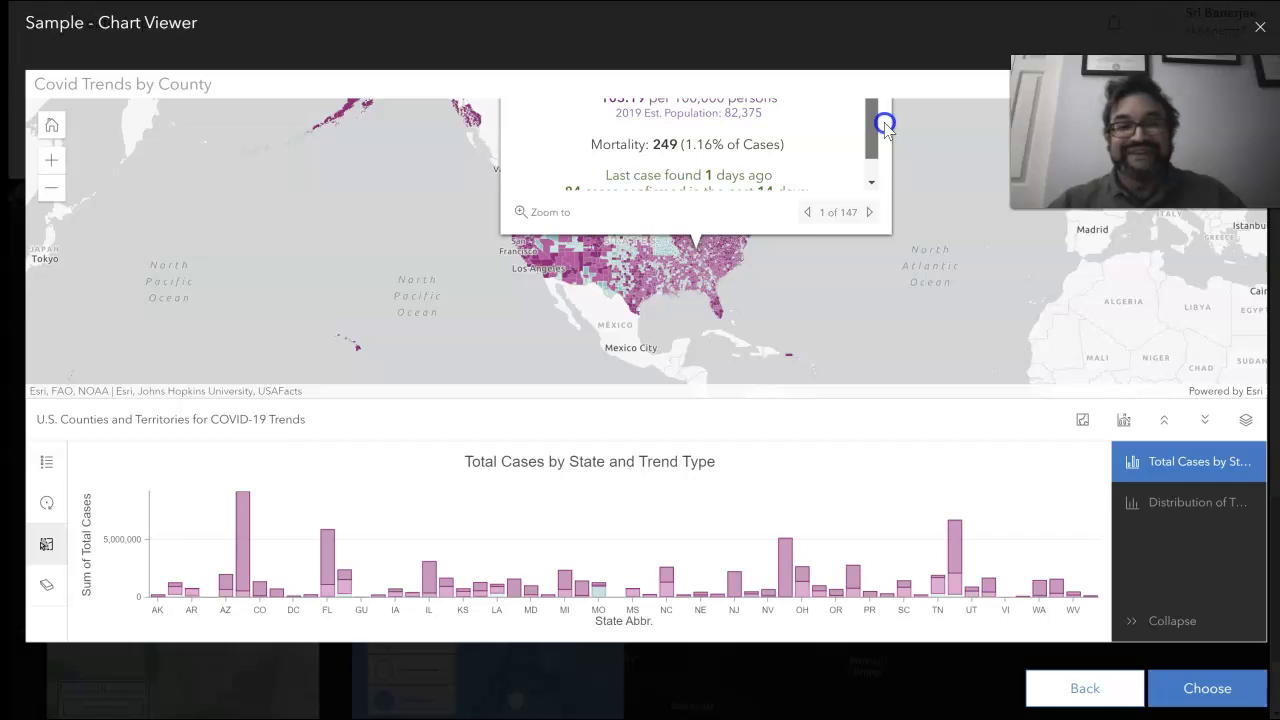
left_click_drag(885, 125, 871, 195)
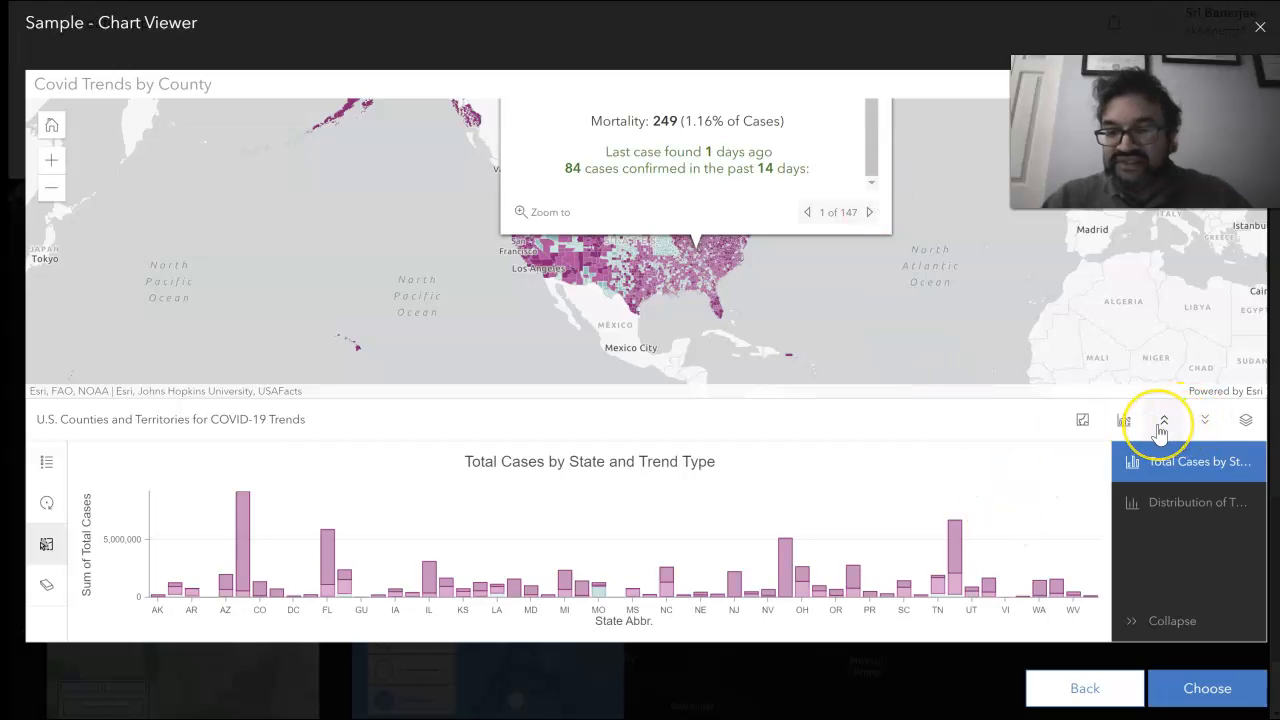
Shrink the sample's chart area, view the Distribution of Total Cases chart alongside the first one, and return to the template gallery
left_click(1201, 421)
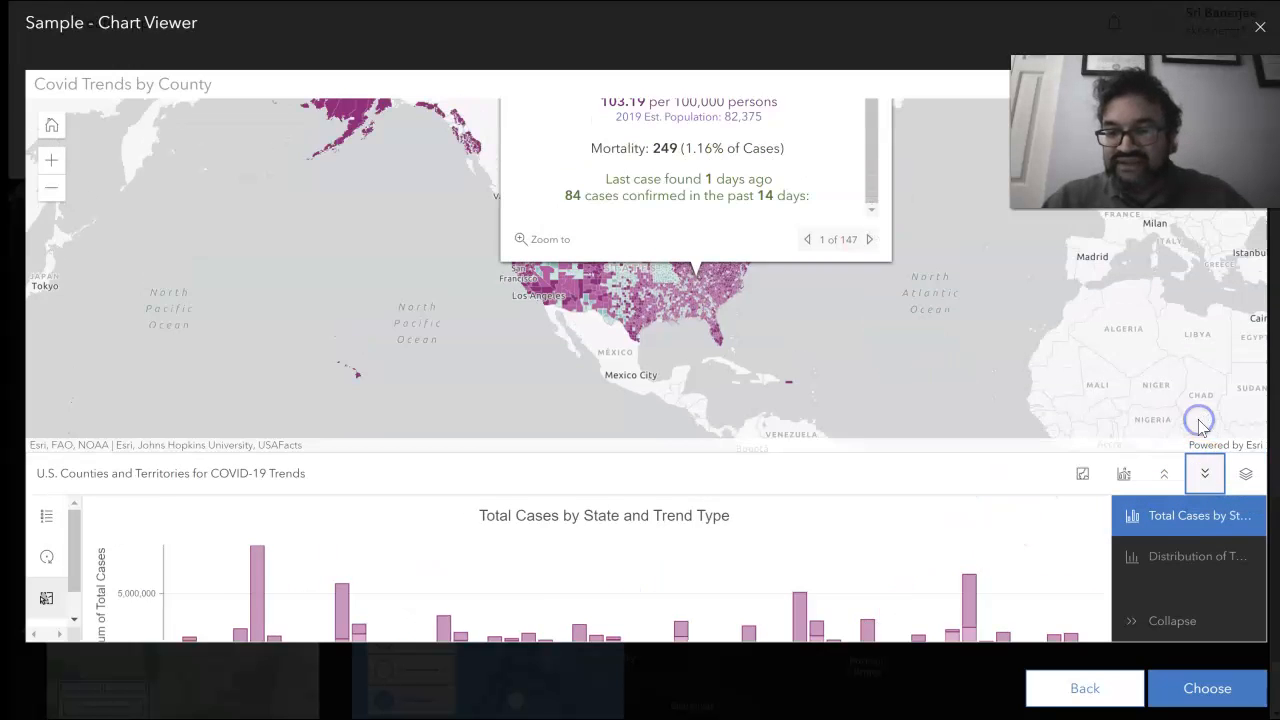
left_click(1185, 558)
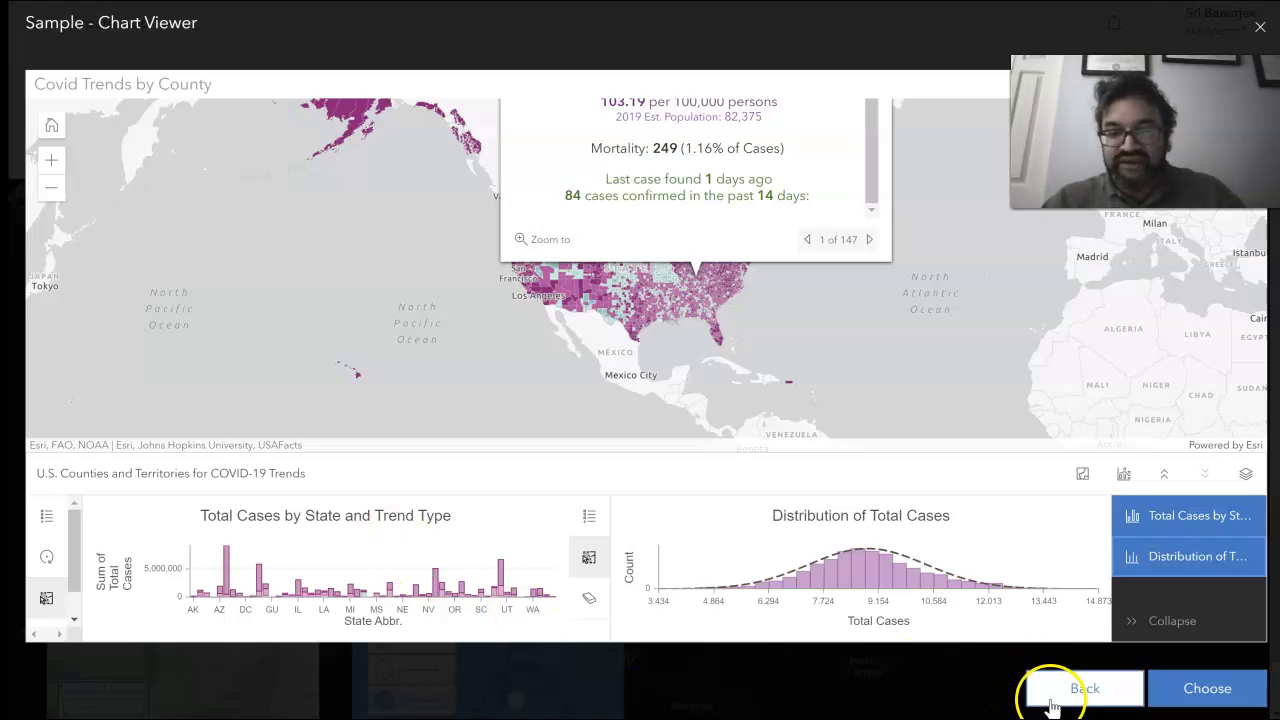
left_click(1182, 698)
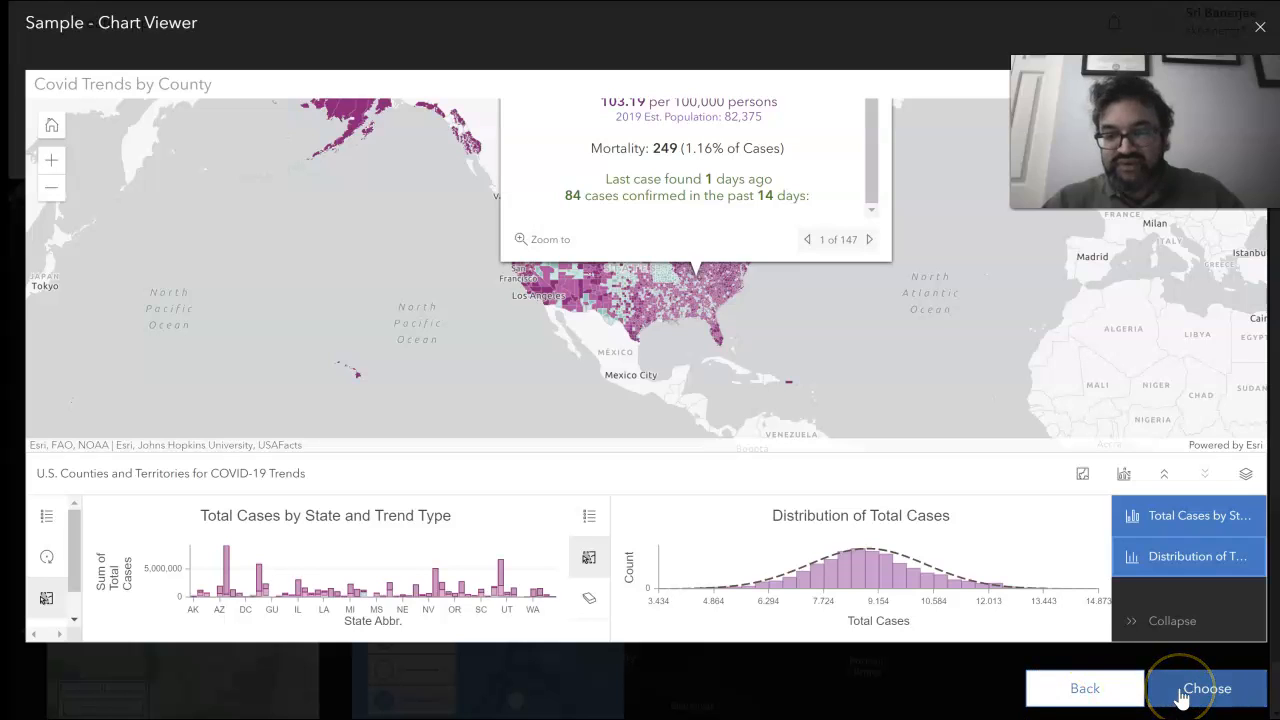
left_click(1088, 690)
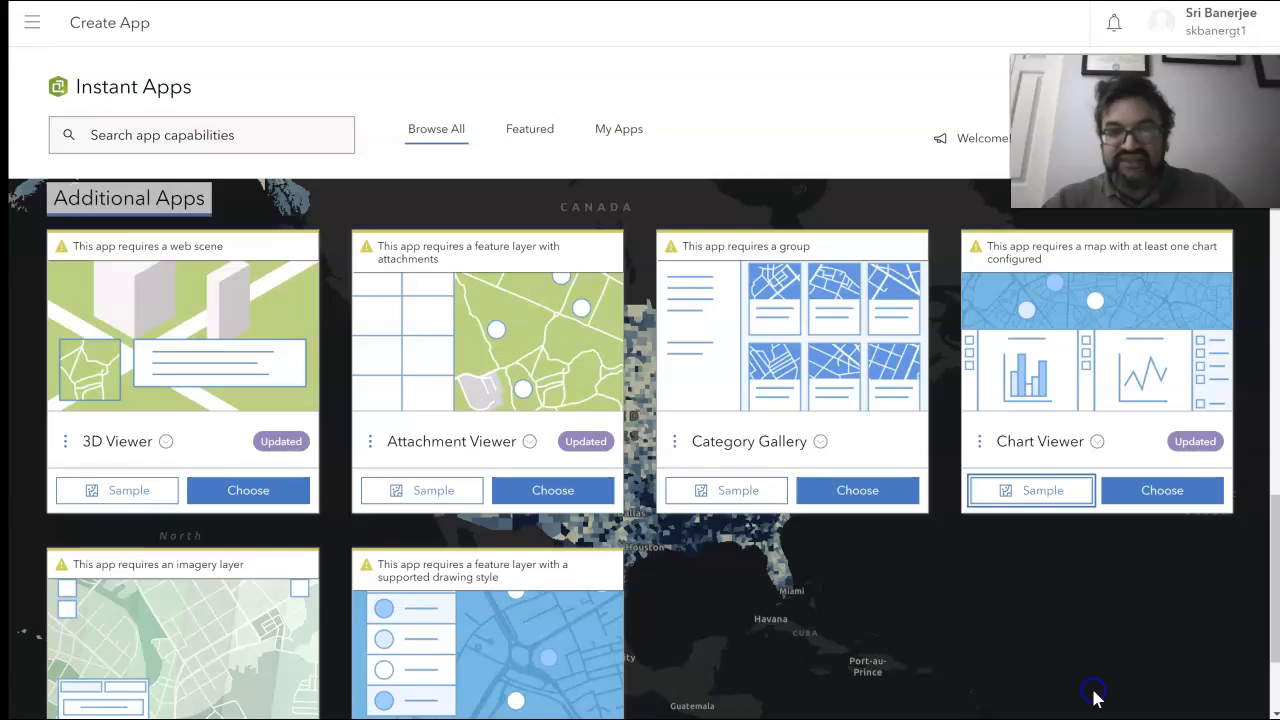
Create a Chart Viewer app from the map, keeping the title "Income Inequality map"
left_click(1162, 490)
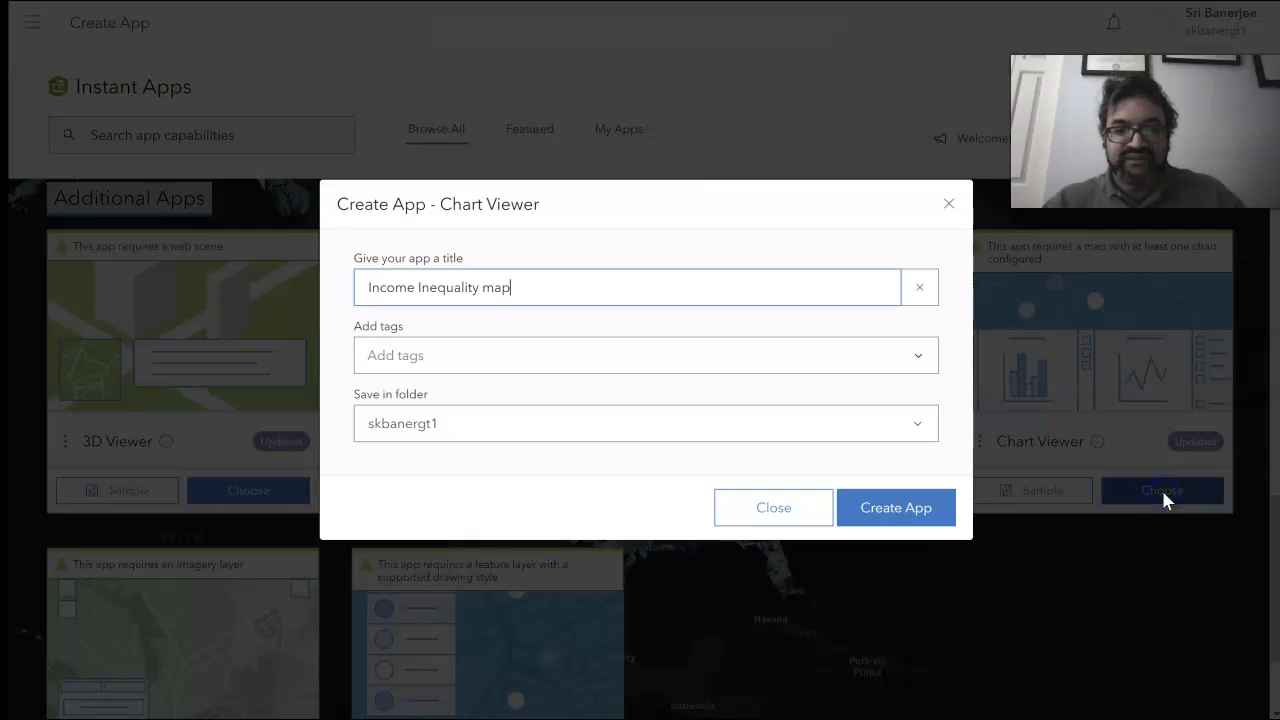
left_click(928, 508)
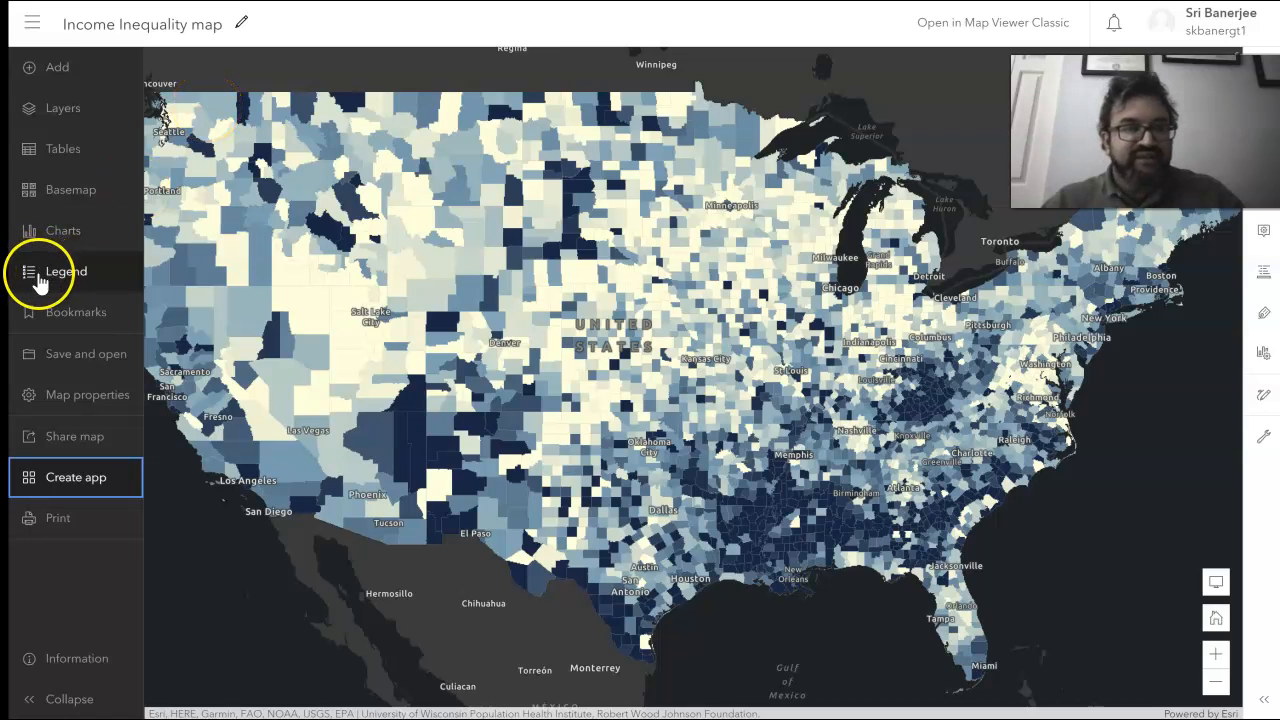
Check the list of charts in the Income Inequality map and in the Predominant Analysis on Suicide by County map
left_click(57, 232)
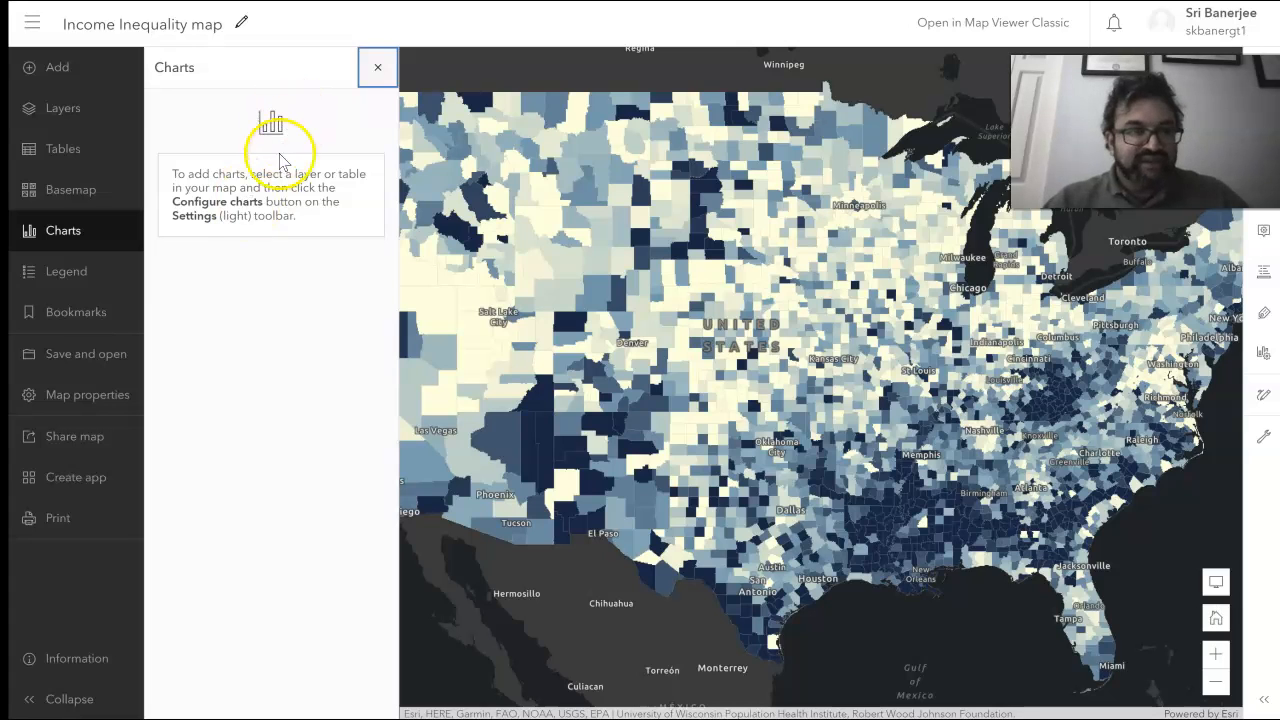
left_click(75, 243)
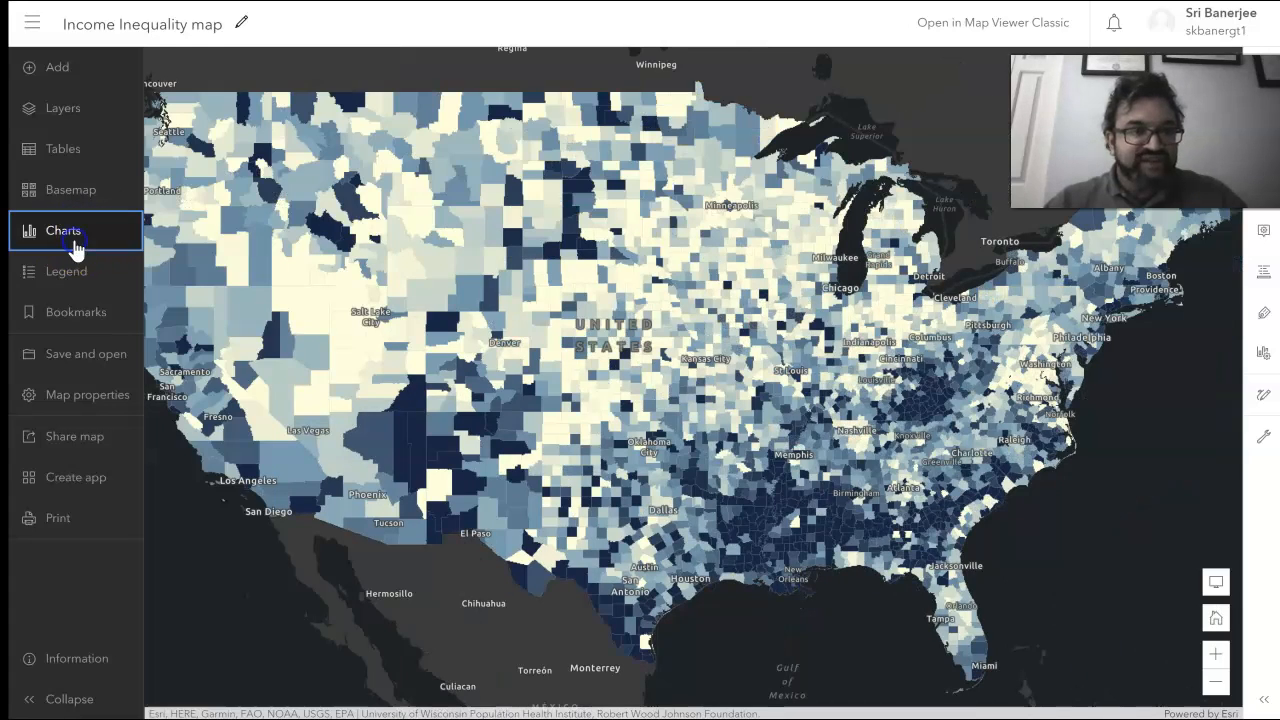
left_click(75, 243)
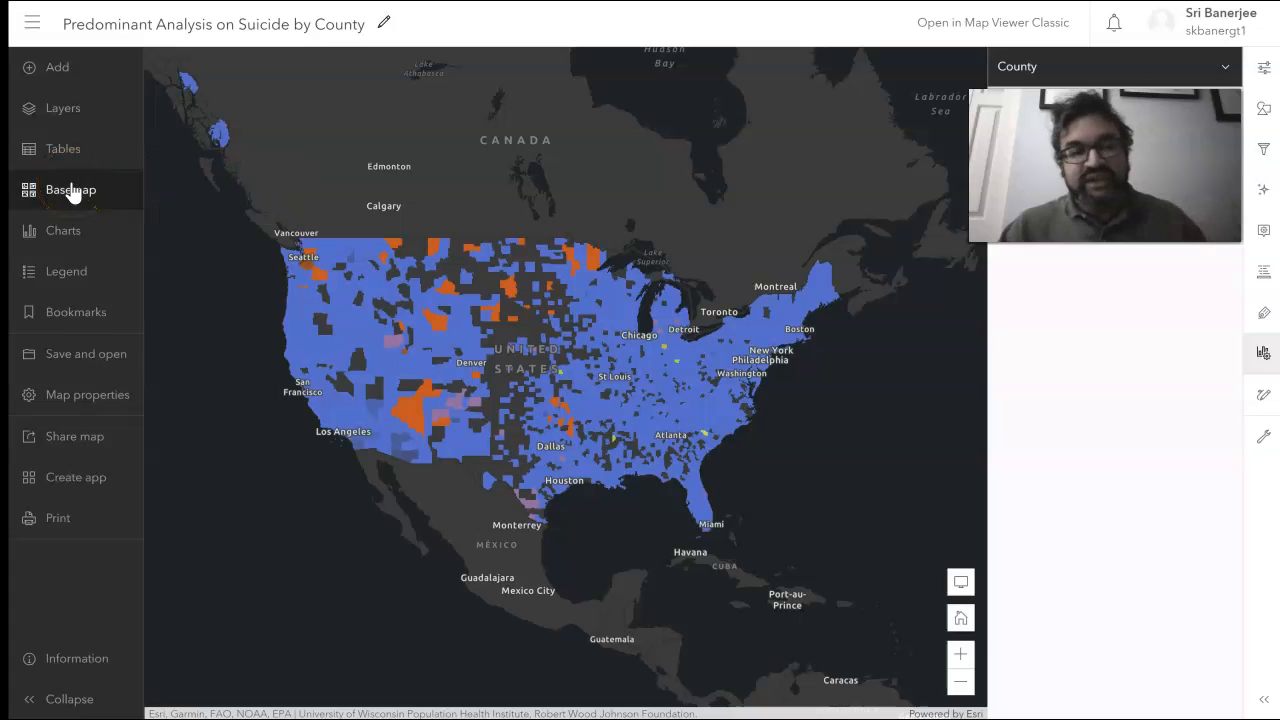
left_click(66, 230)
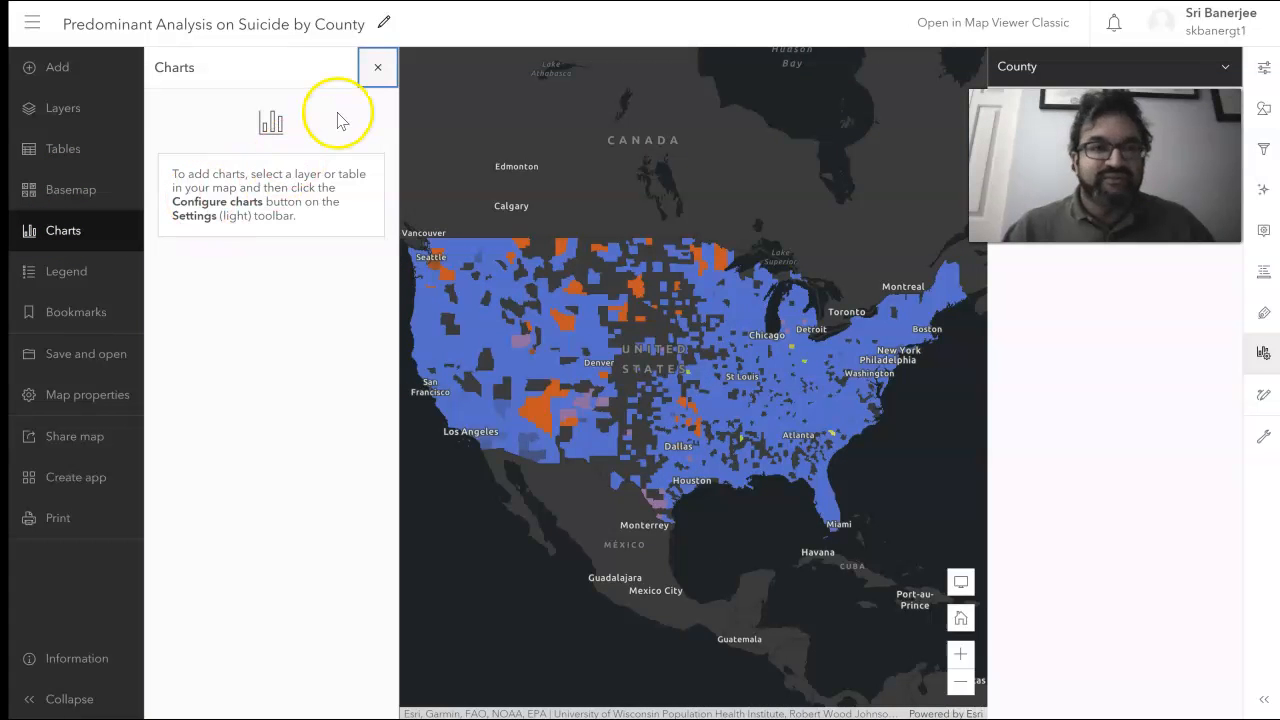
left_click(377, 70)
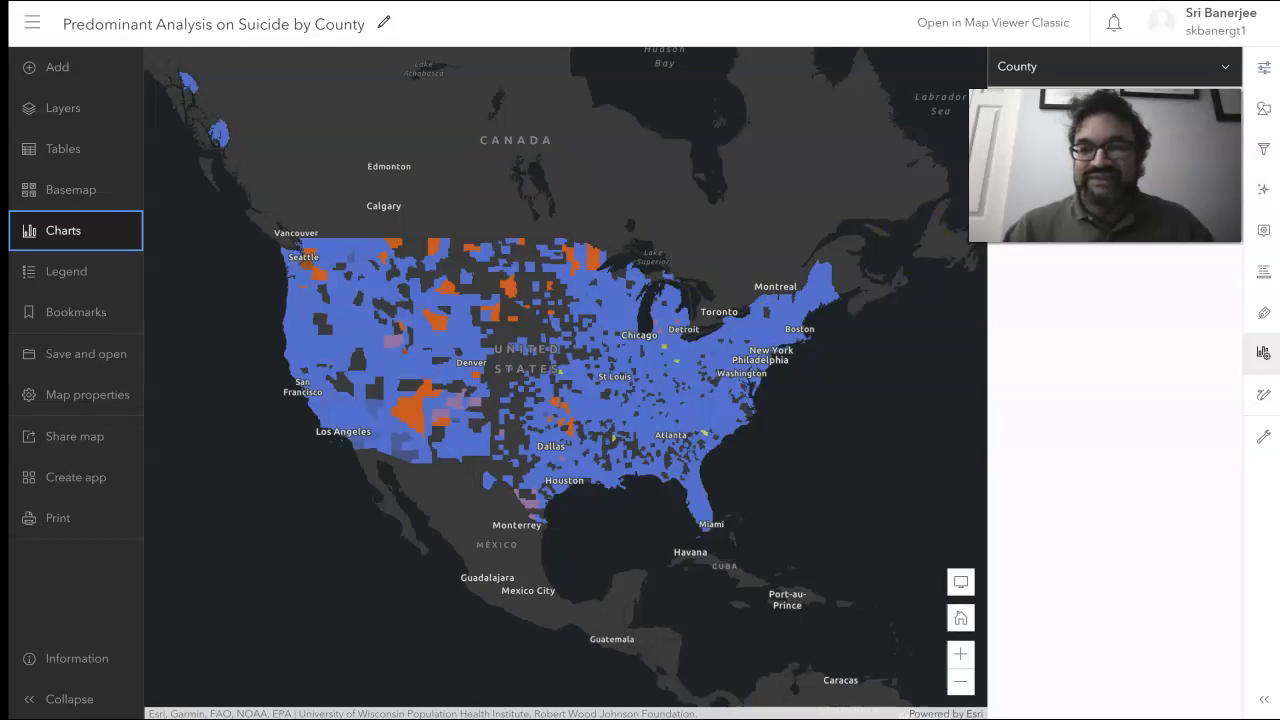
Add a histogram chart to the County layer of the Predominant Analysis on Suicide by County map
left_click(1268, 112)
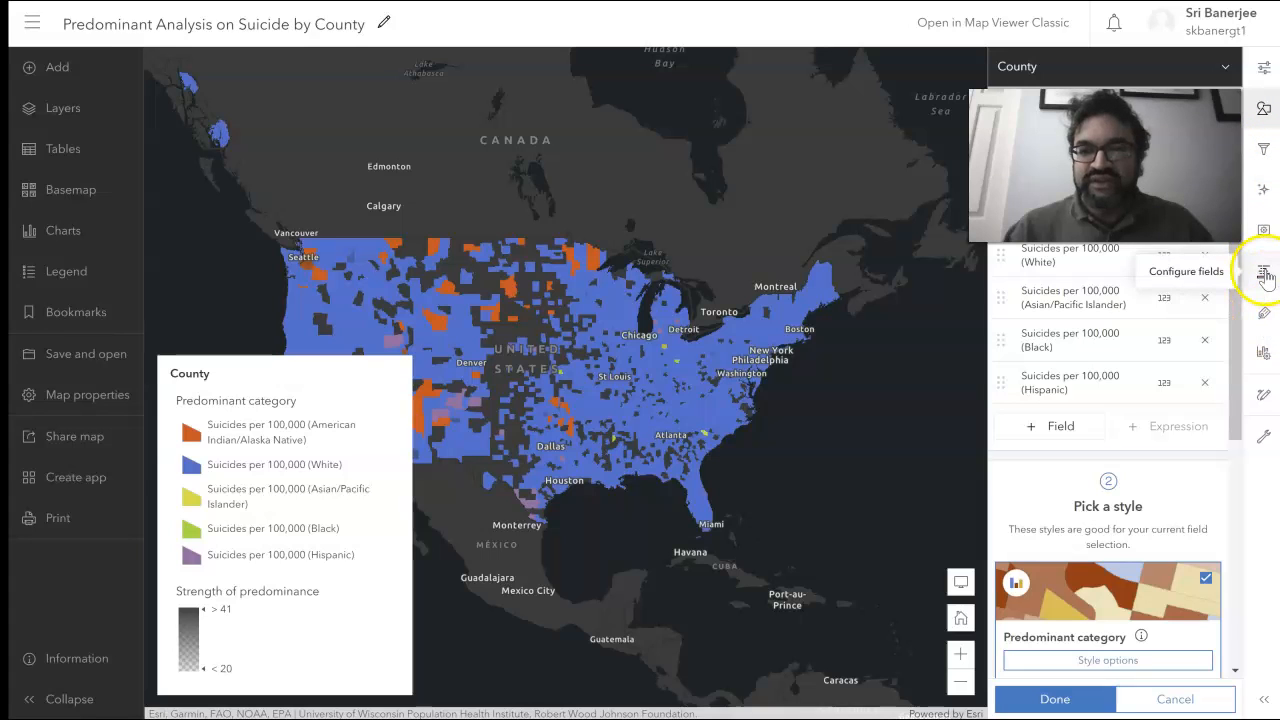
left_click(1260, 356)
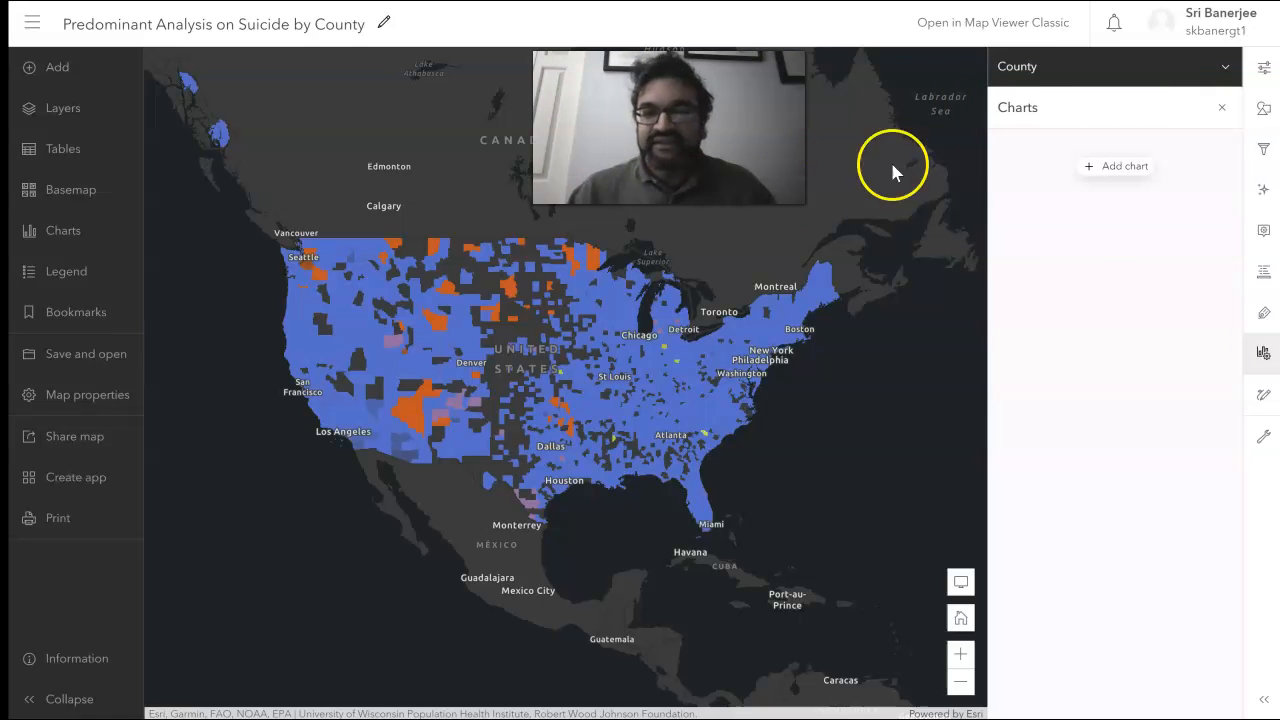
left_click(1087, 170)
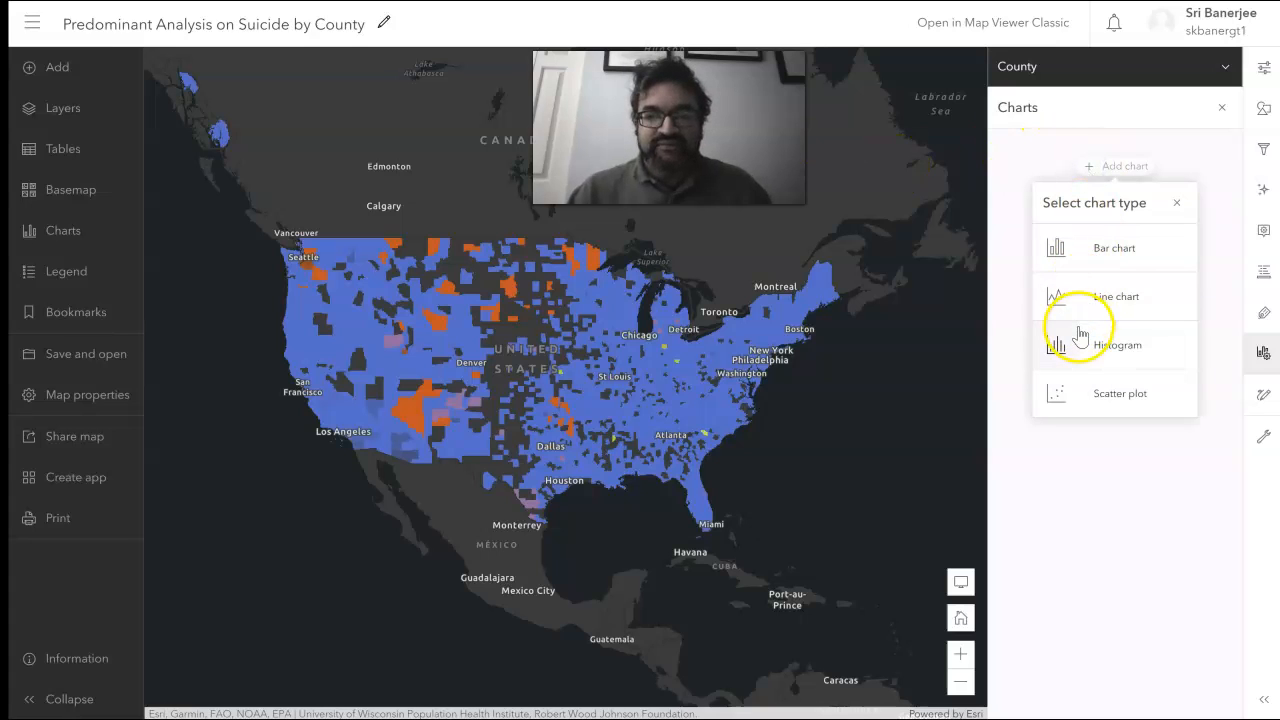
left_click(1103, 347)
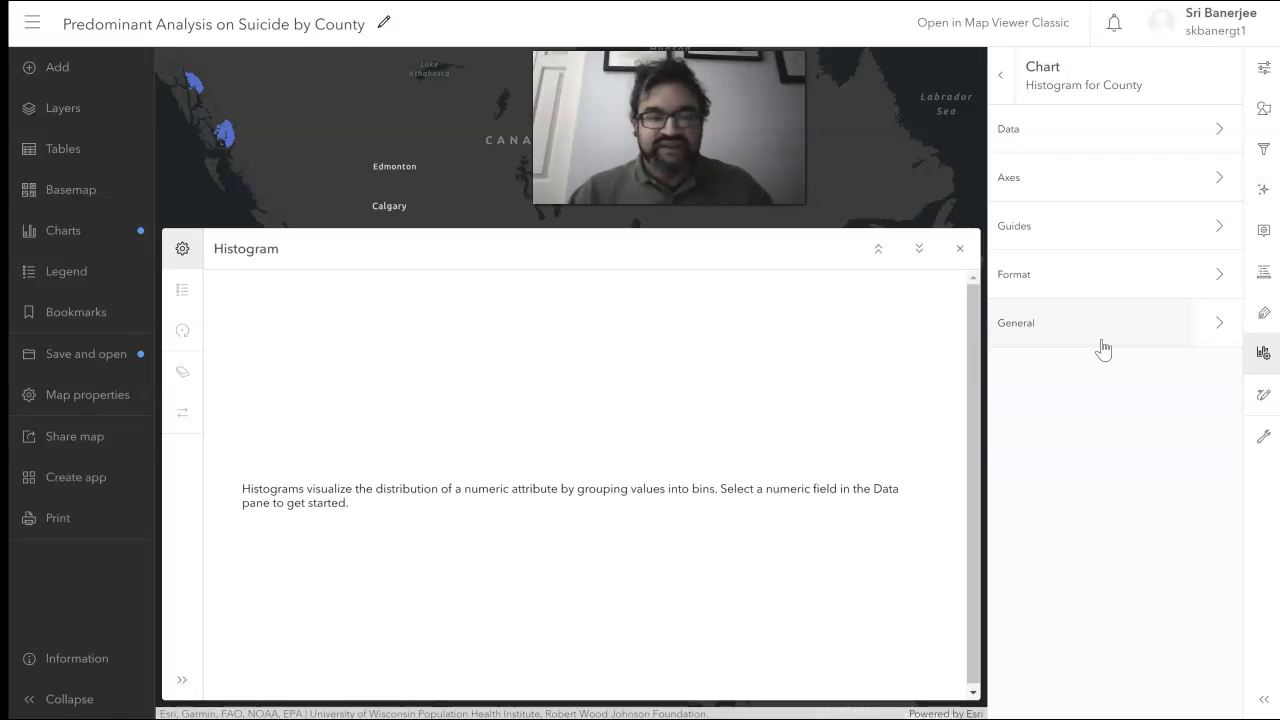
left_click(783, 410)
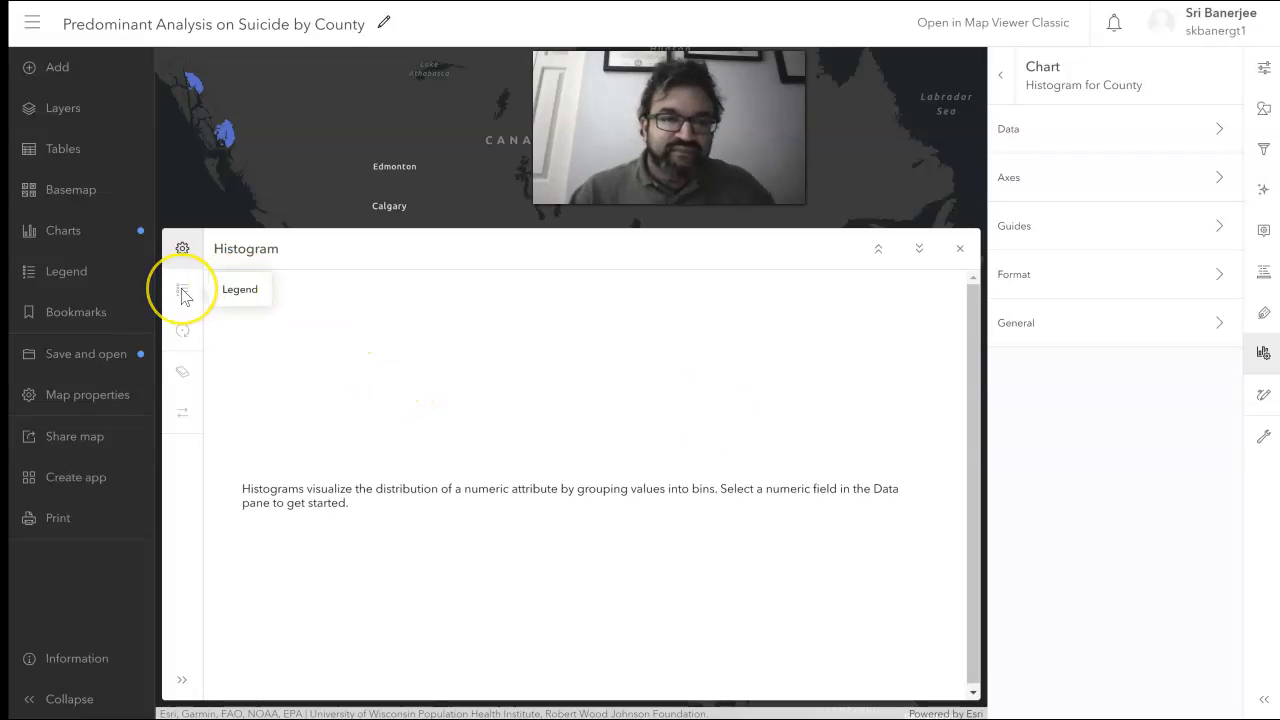
Set the histogram's number variable to "% of population who lack adequate access to food"
left_click(1148, 133)
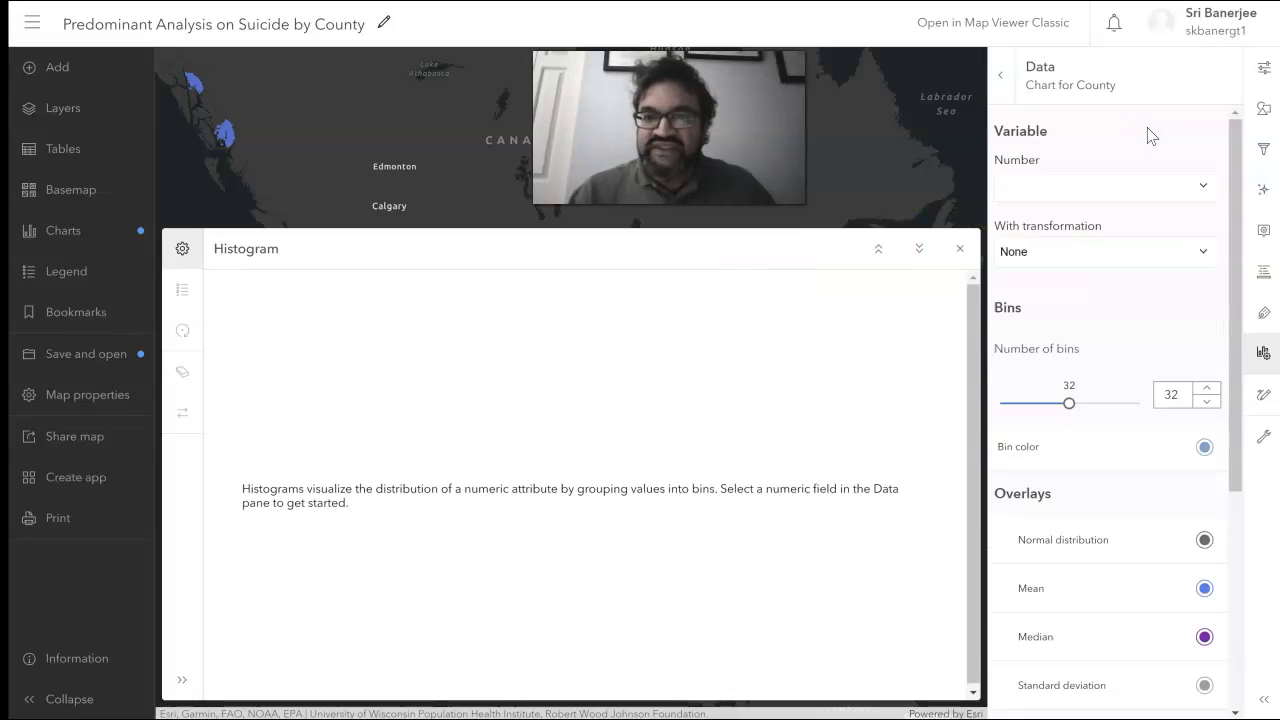
left_click(1210, 189)
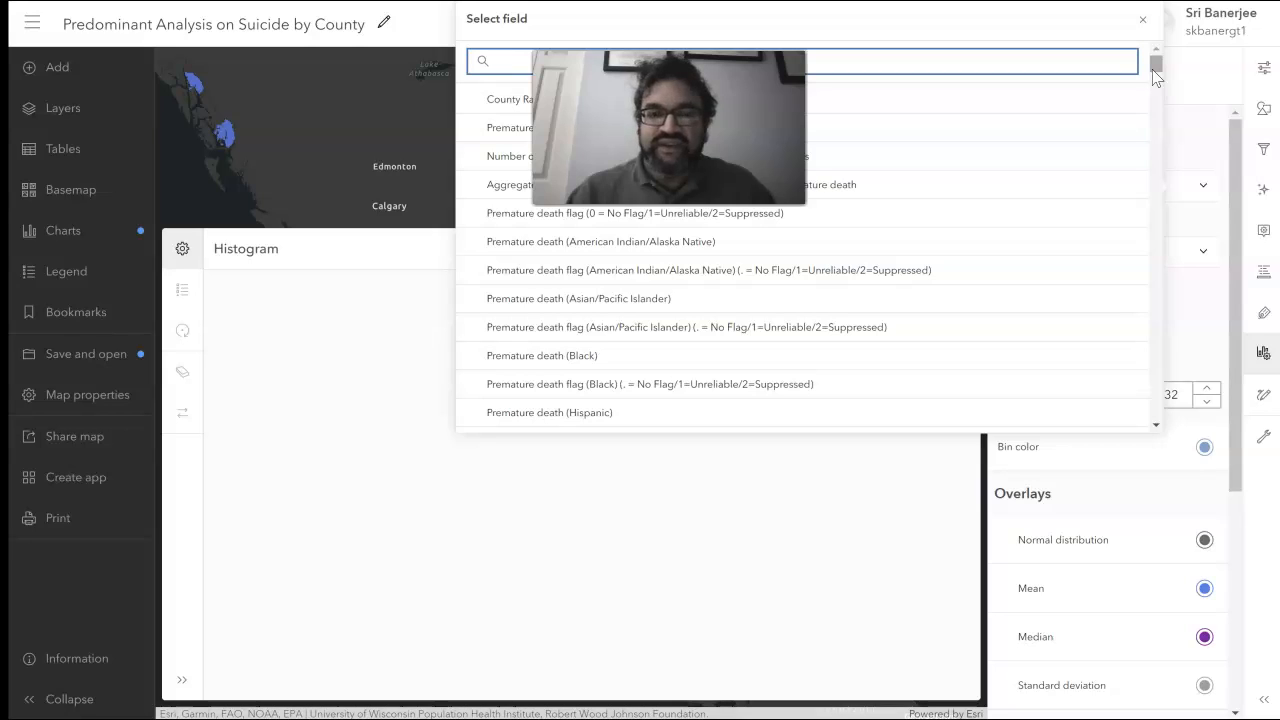
left_click_drag(1155, 64, 1160, 425)
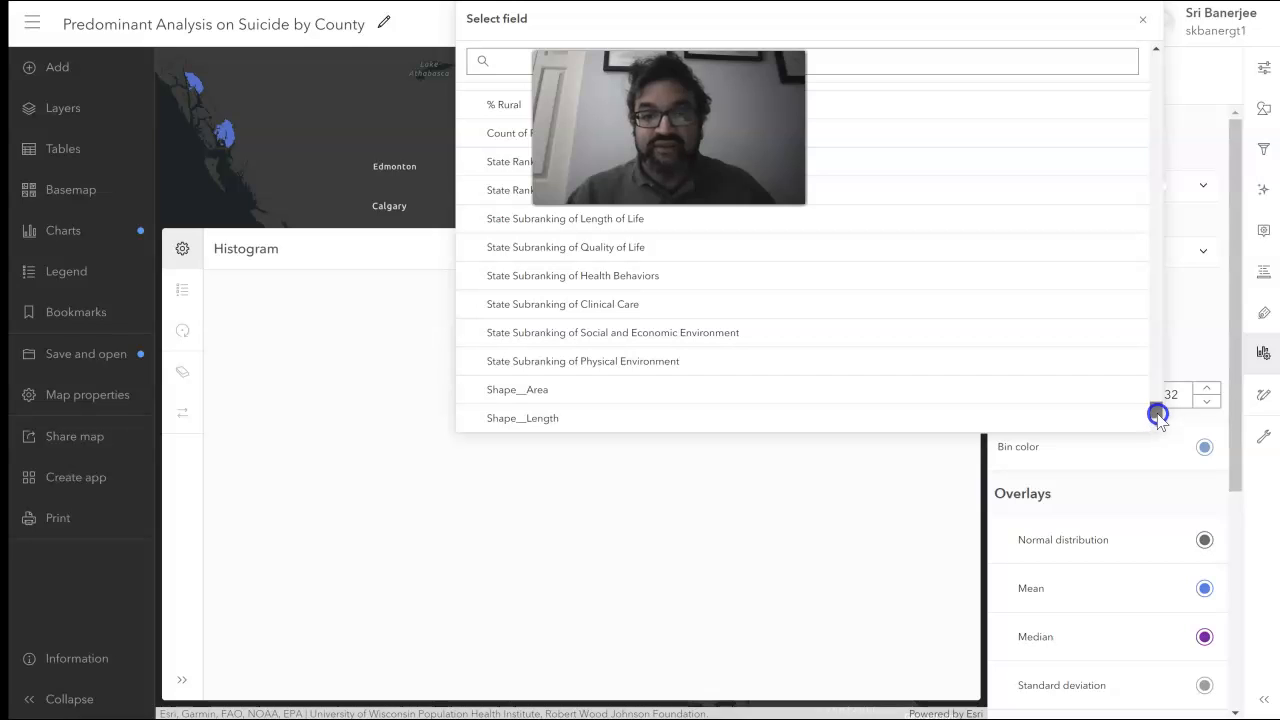
left_click_drag(1159, 412, 1168, 368)
left_click_drag(1169, 365, 1170, 359)
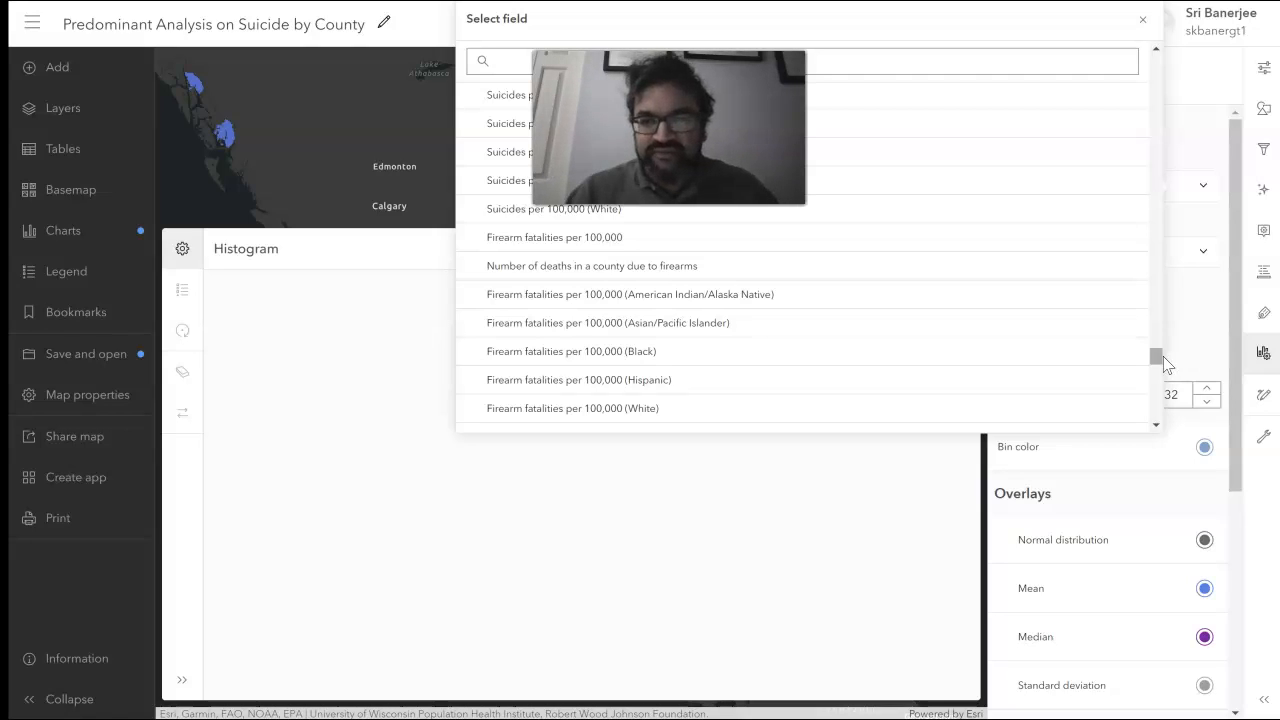
left_click_drag(1160, 364, 1160, 367)
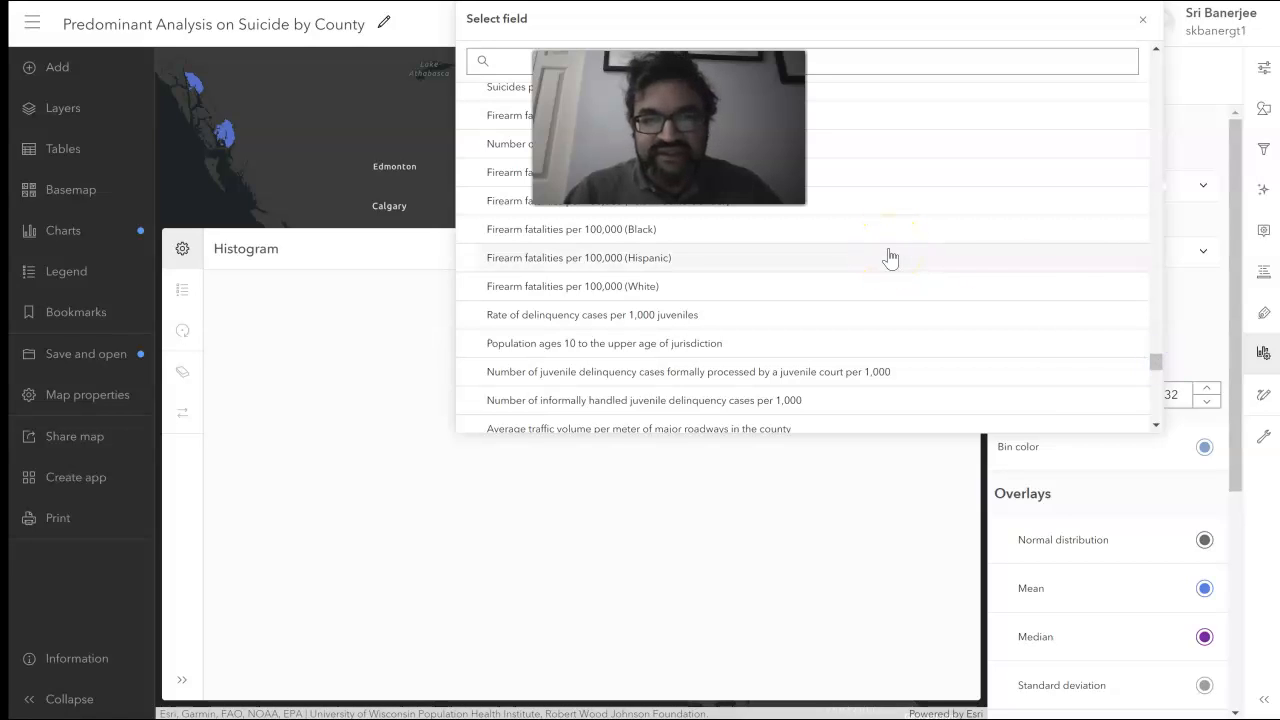
left_click_drag(1158, 362, 1185, 273)
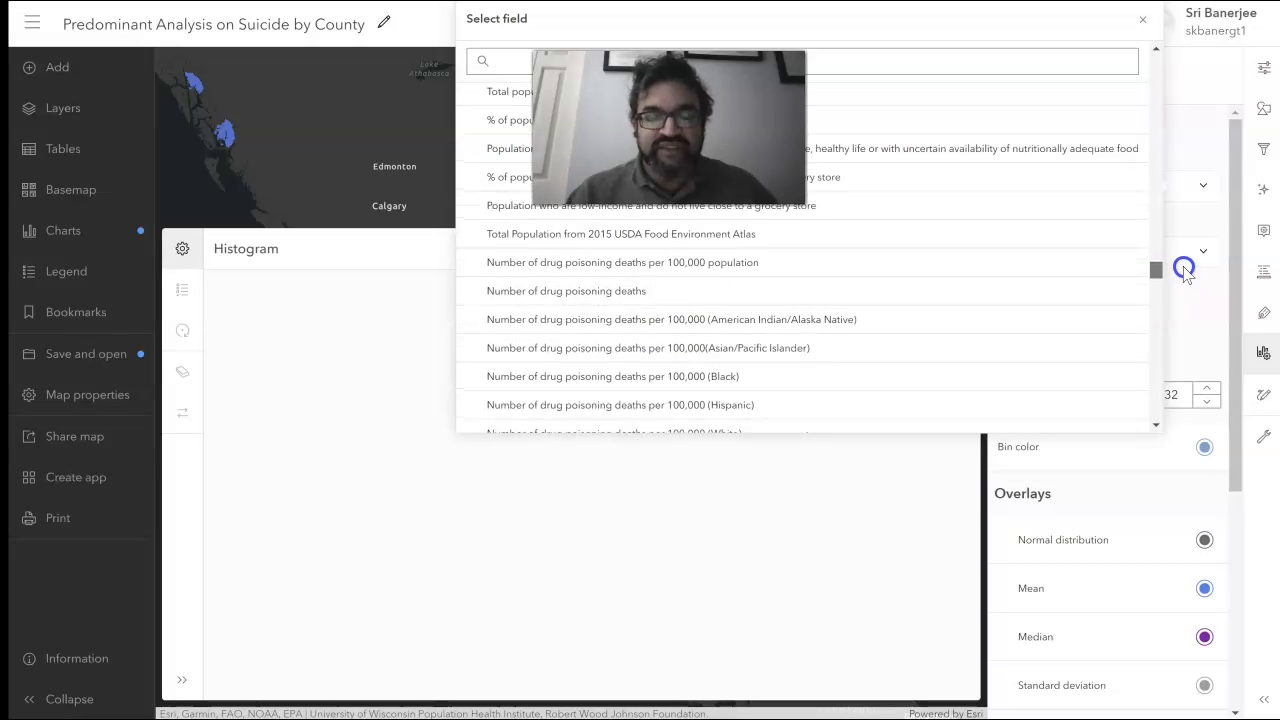
left_click_drag(1184, 272, 1186, 269)
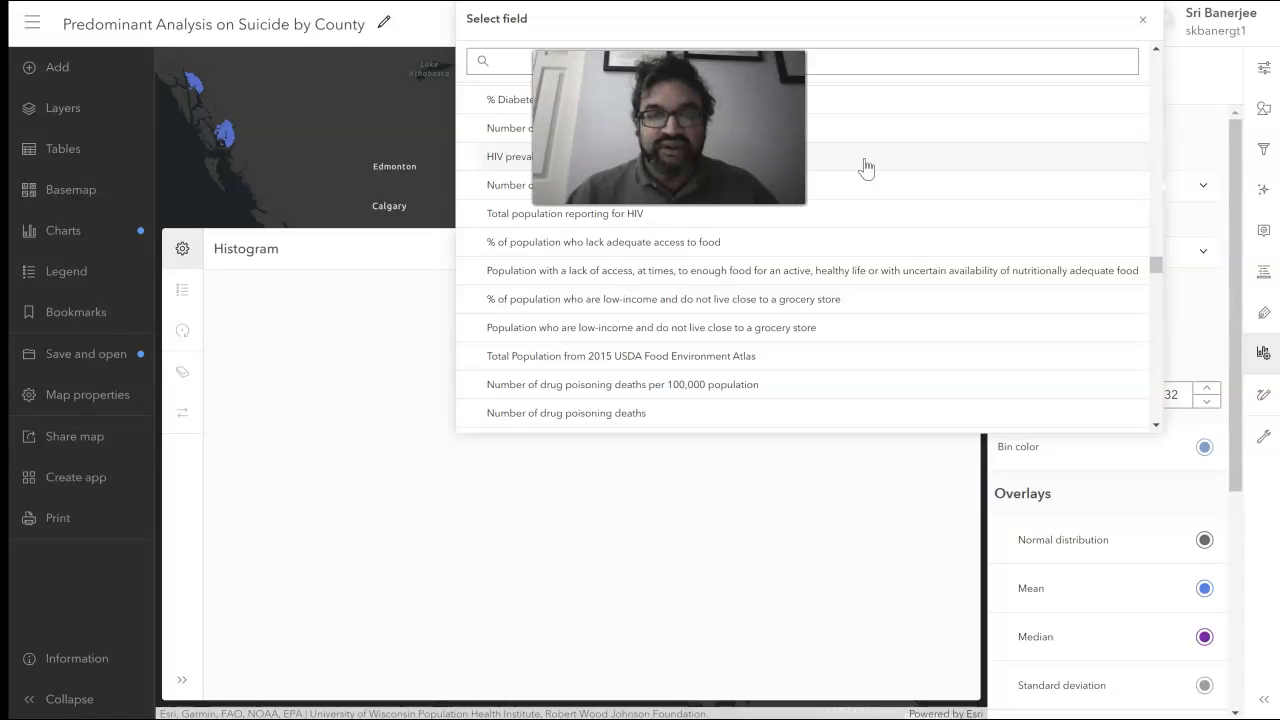
left_click(845, 250)
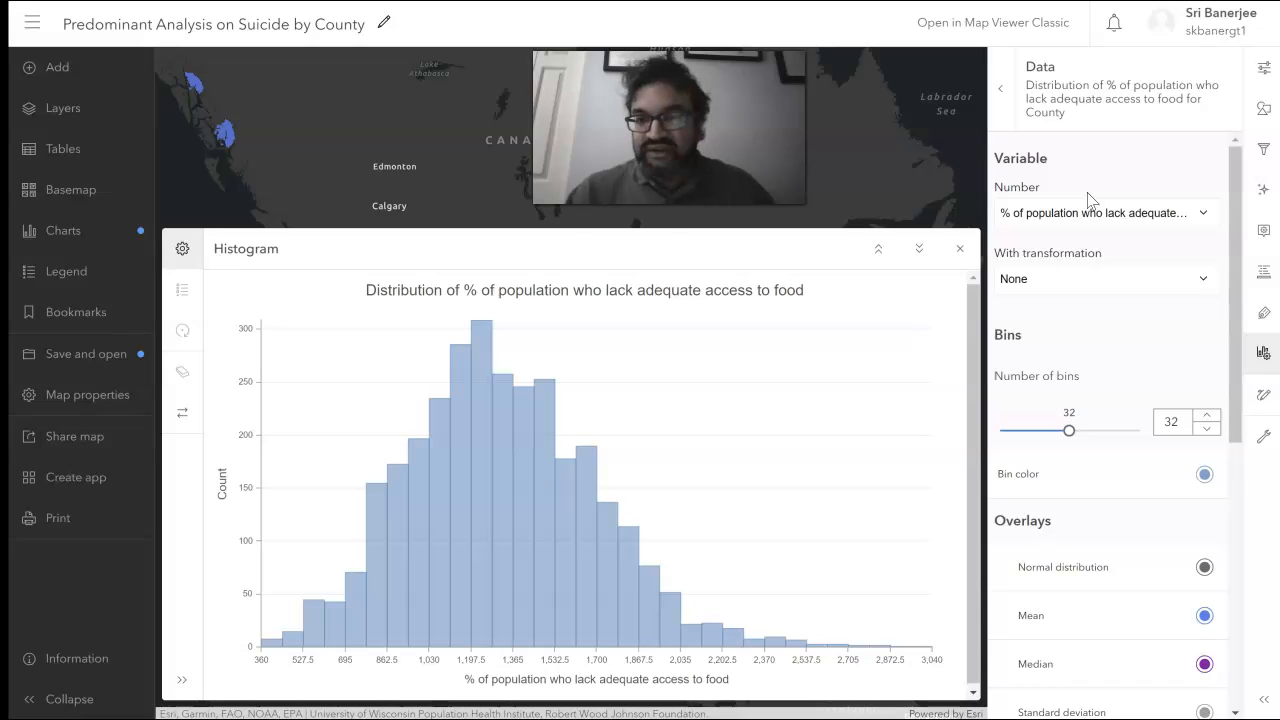
left_click(1006, 94)
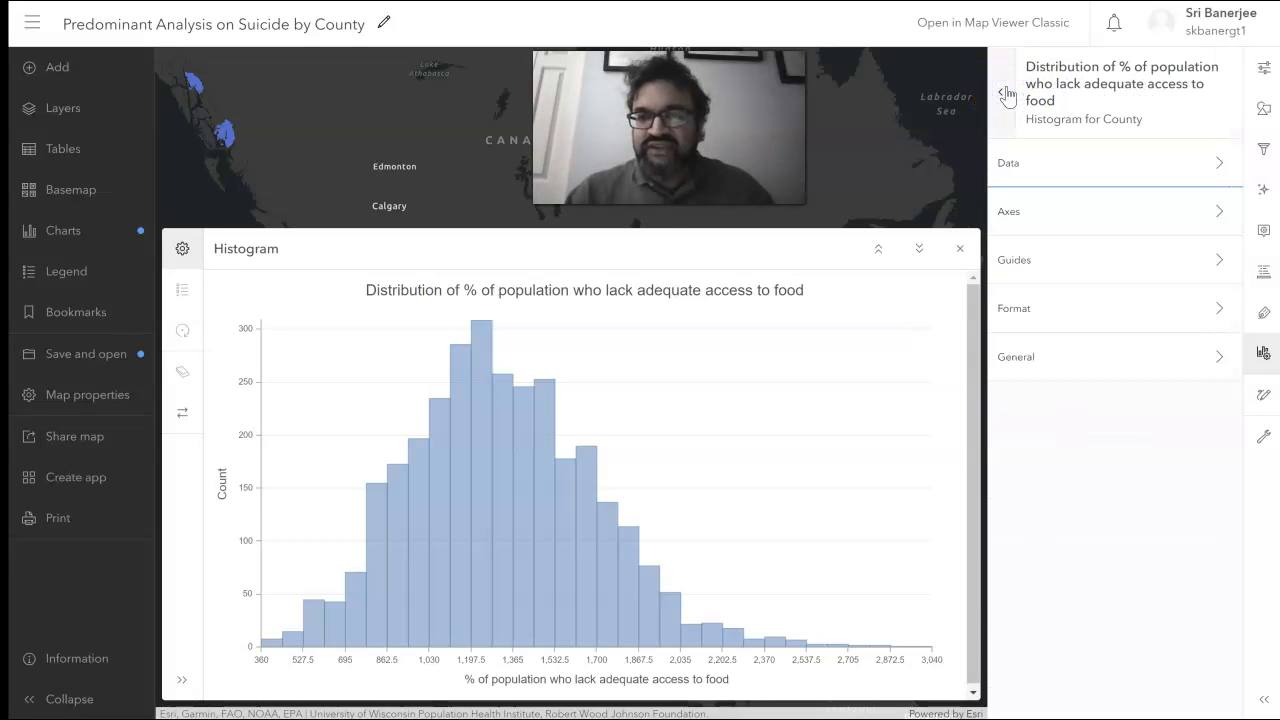
left_click(1004, 96)
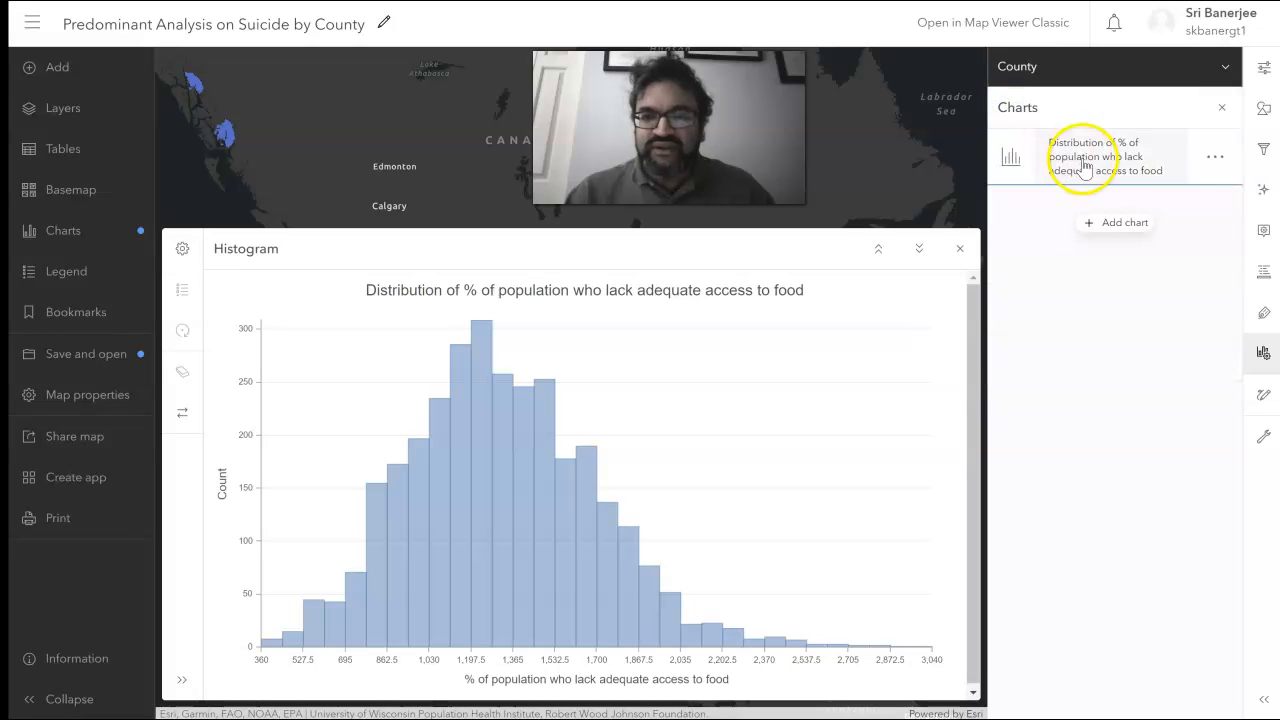
left_click(1091, 226)
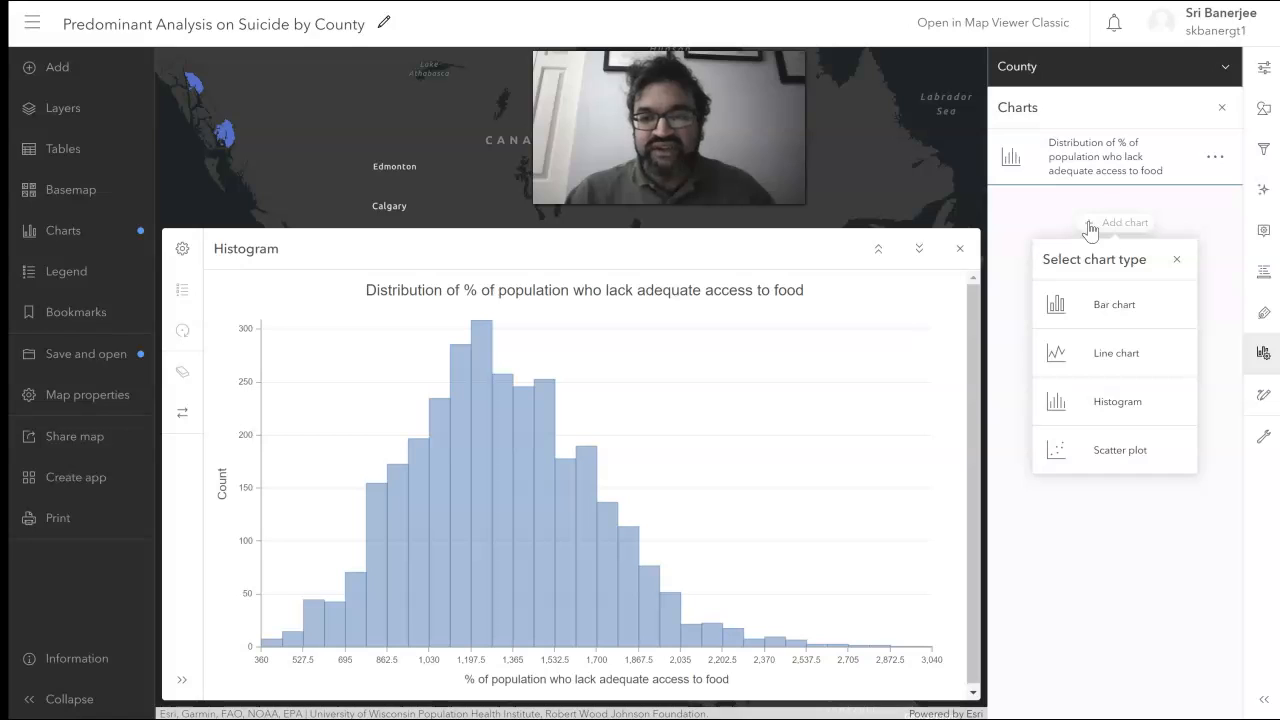
left_click(1088, 308)
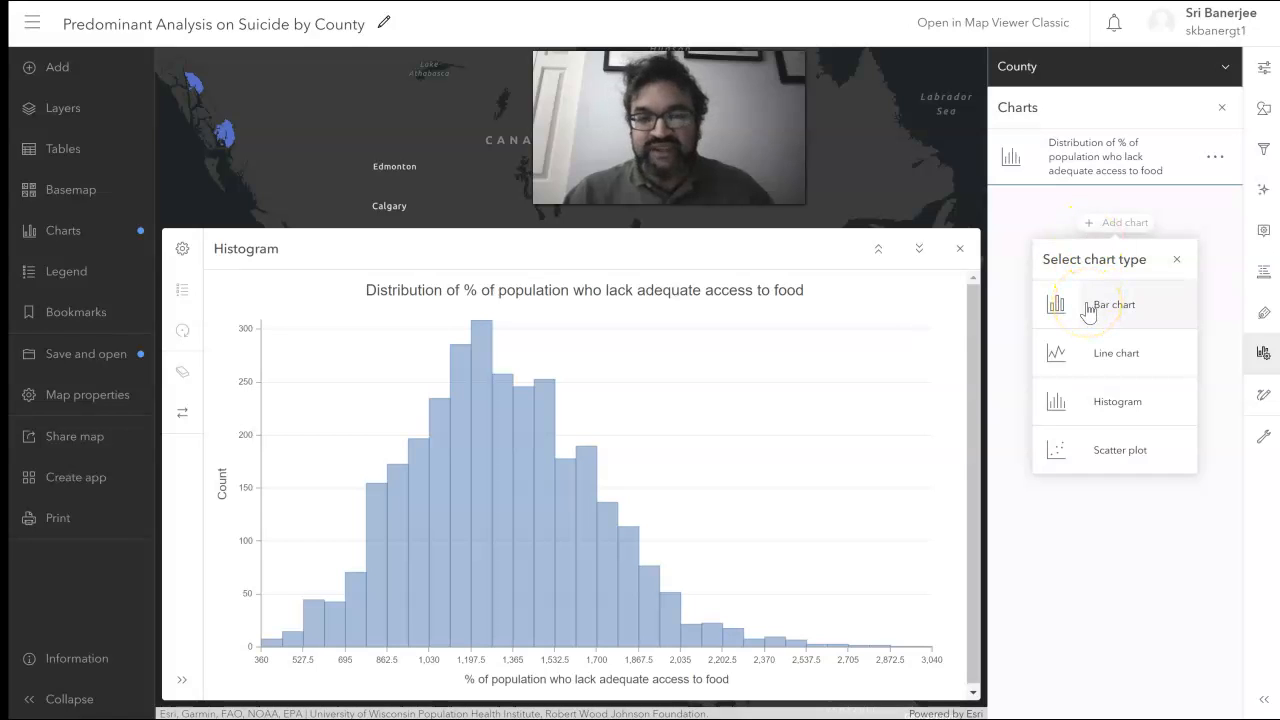
left_click(1092, 355)
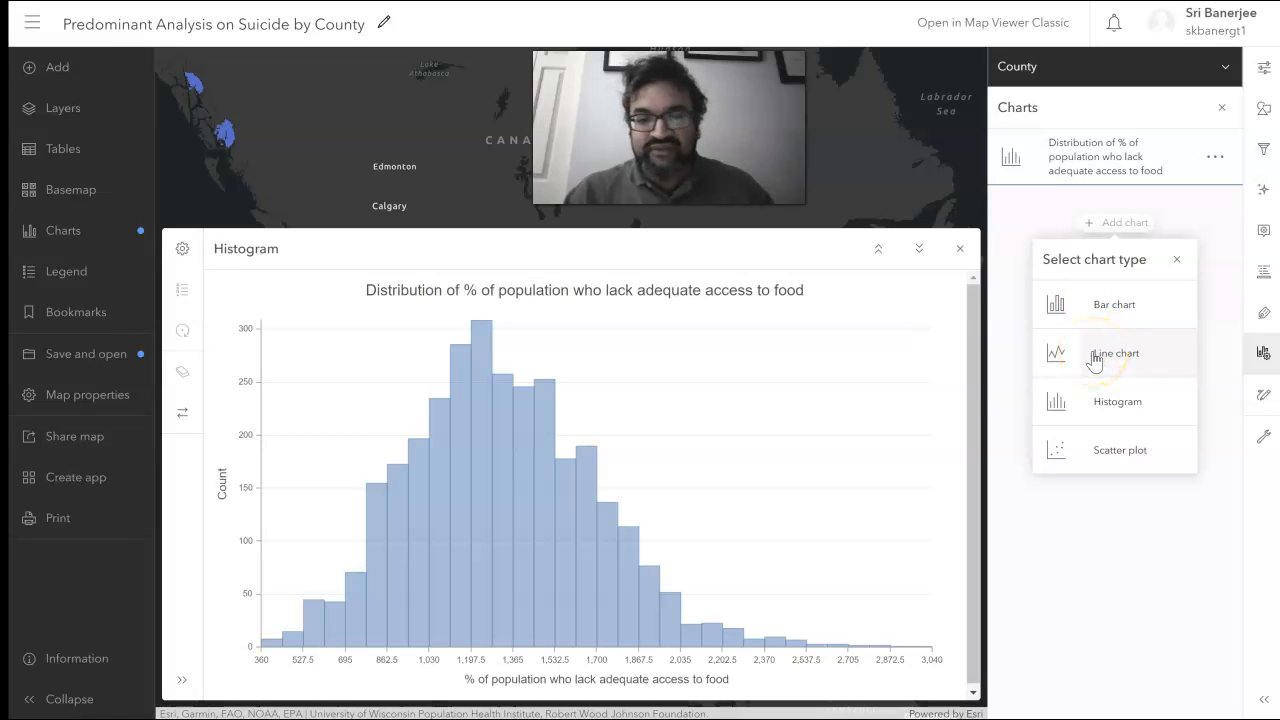
left_click(1094, 358)
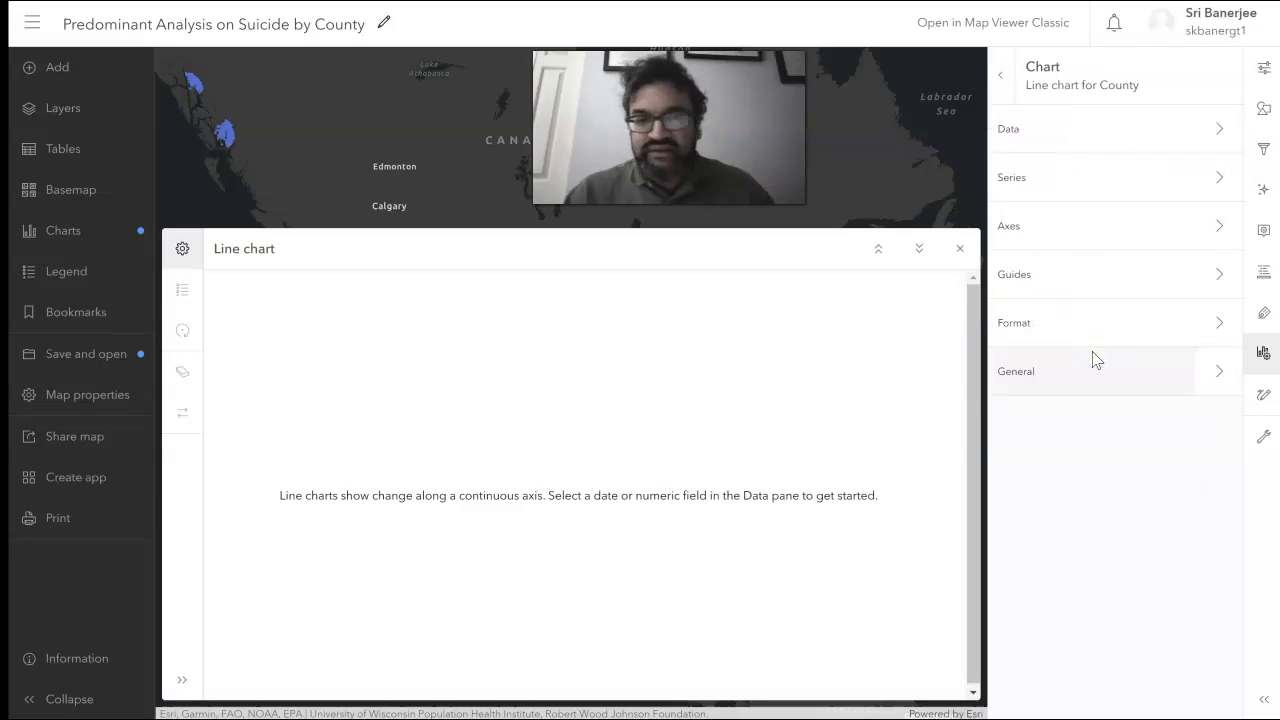
left_click(959, 251)
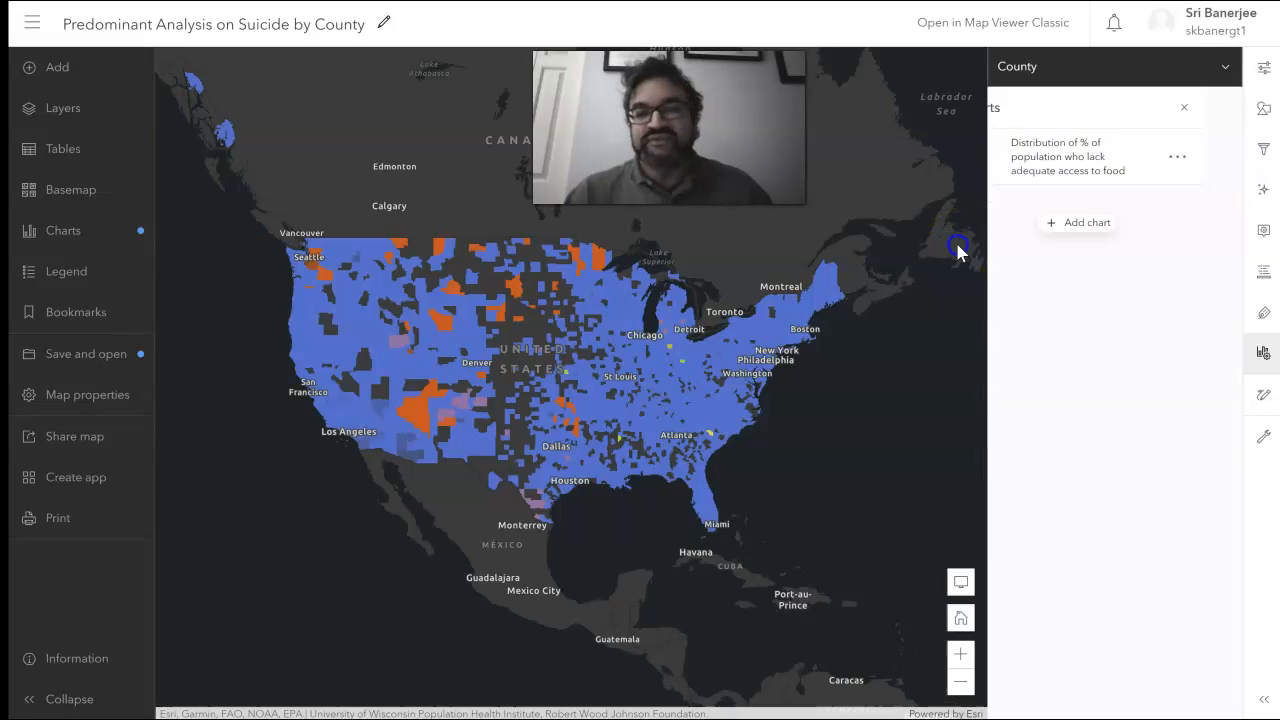
Add a second histogram to the County layer with "Premature death" as its number variable
left_click(1120, 224)
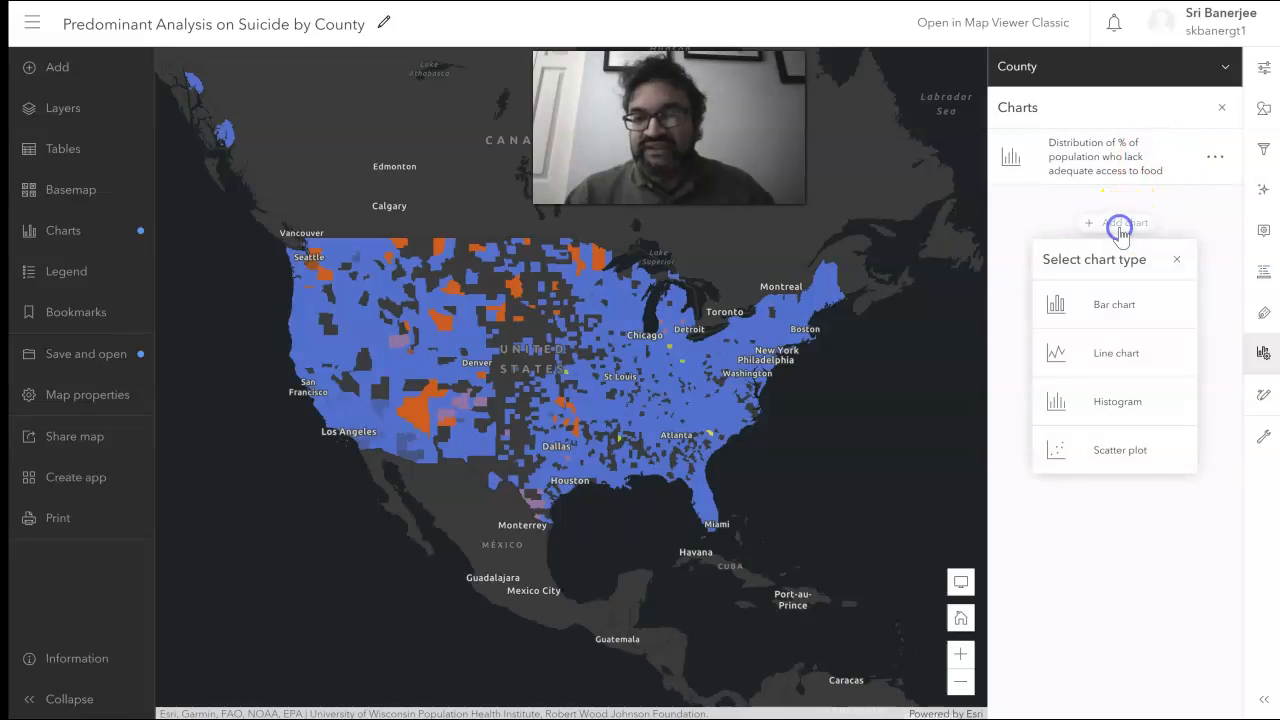
left_click(1100, 405)
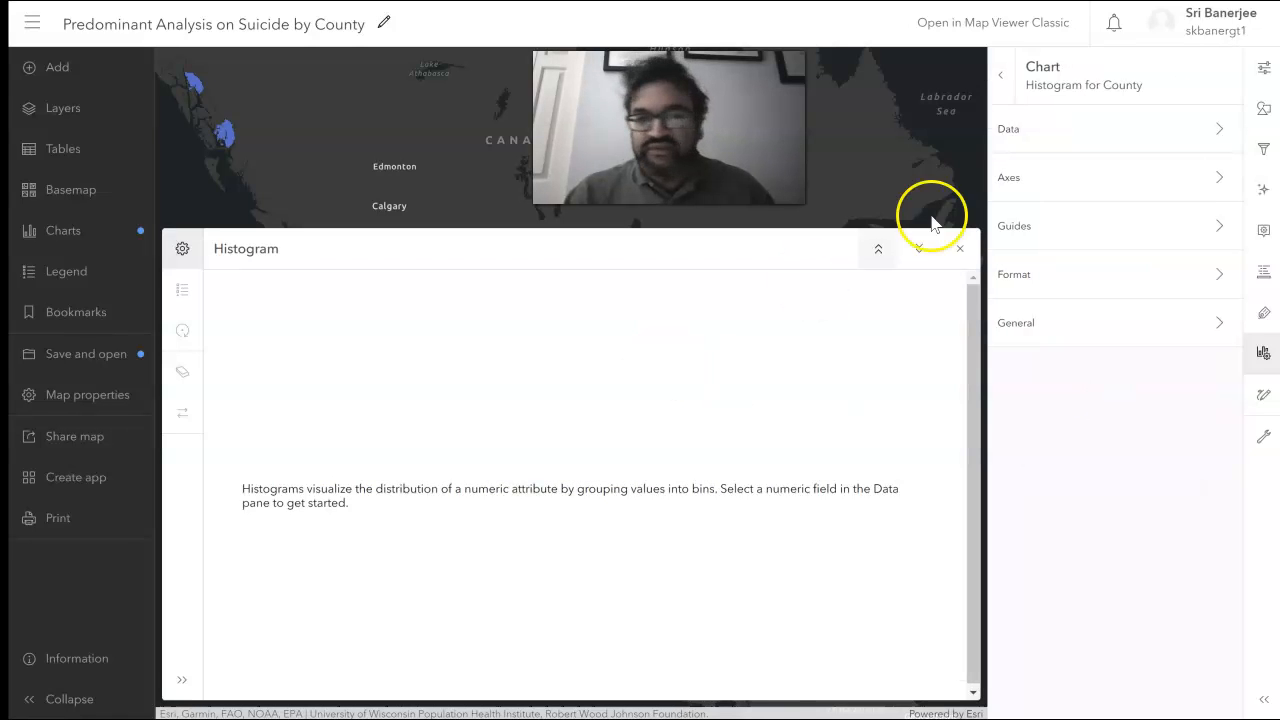
left_click(1022, 135)
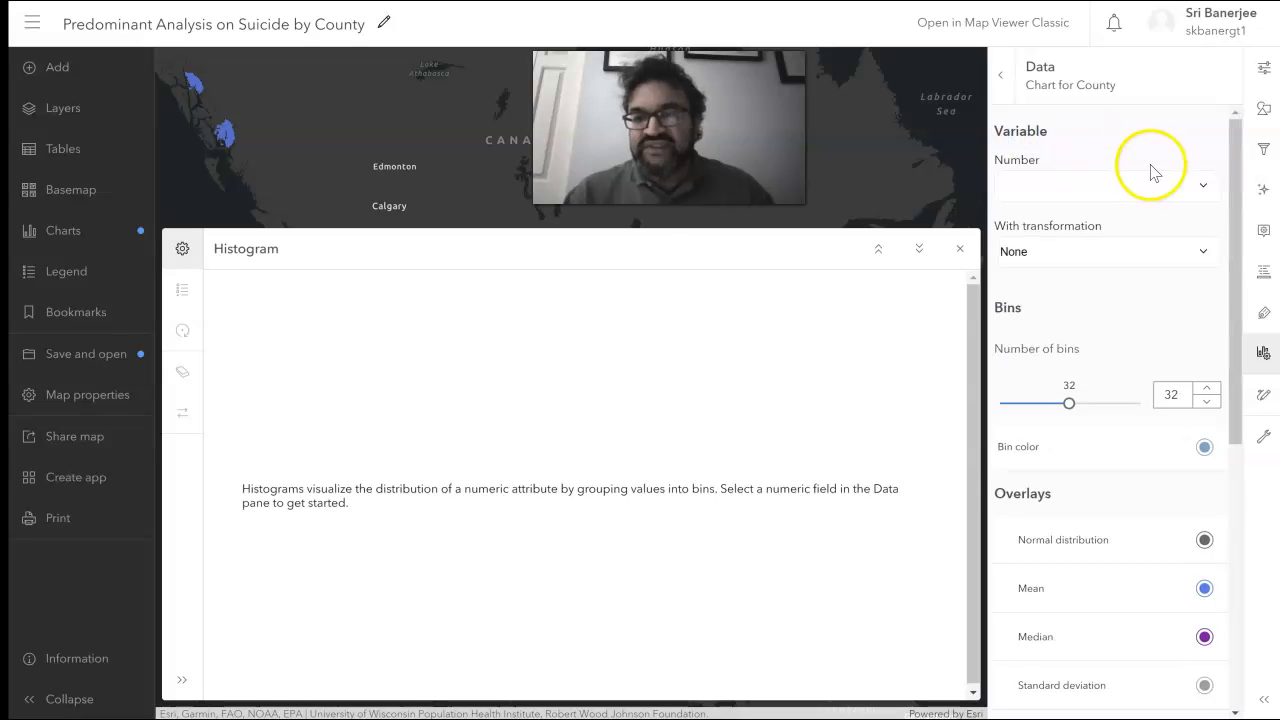
left_click(1204, 193)
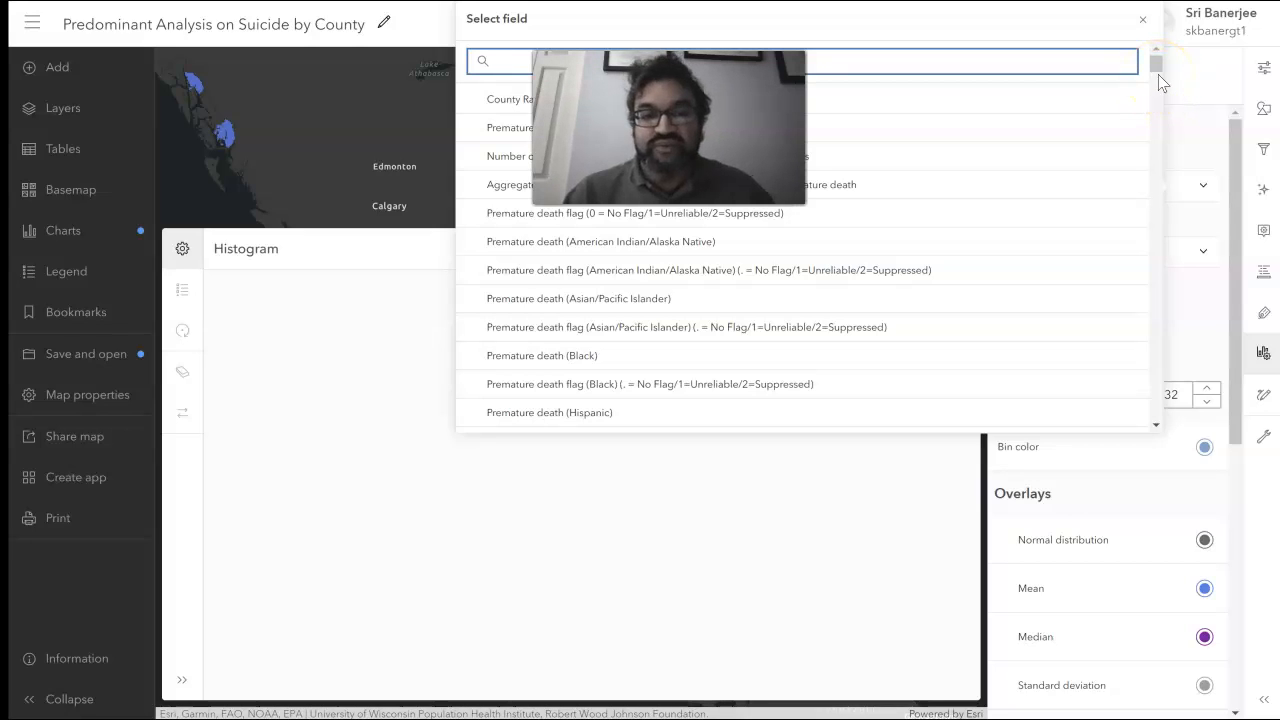
left_click(1083, 136)
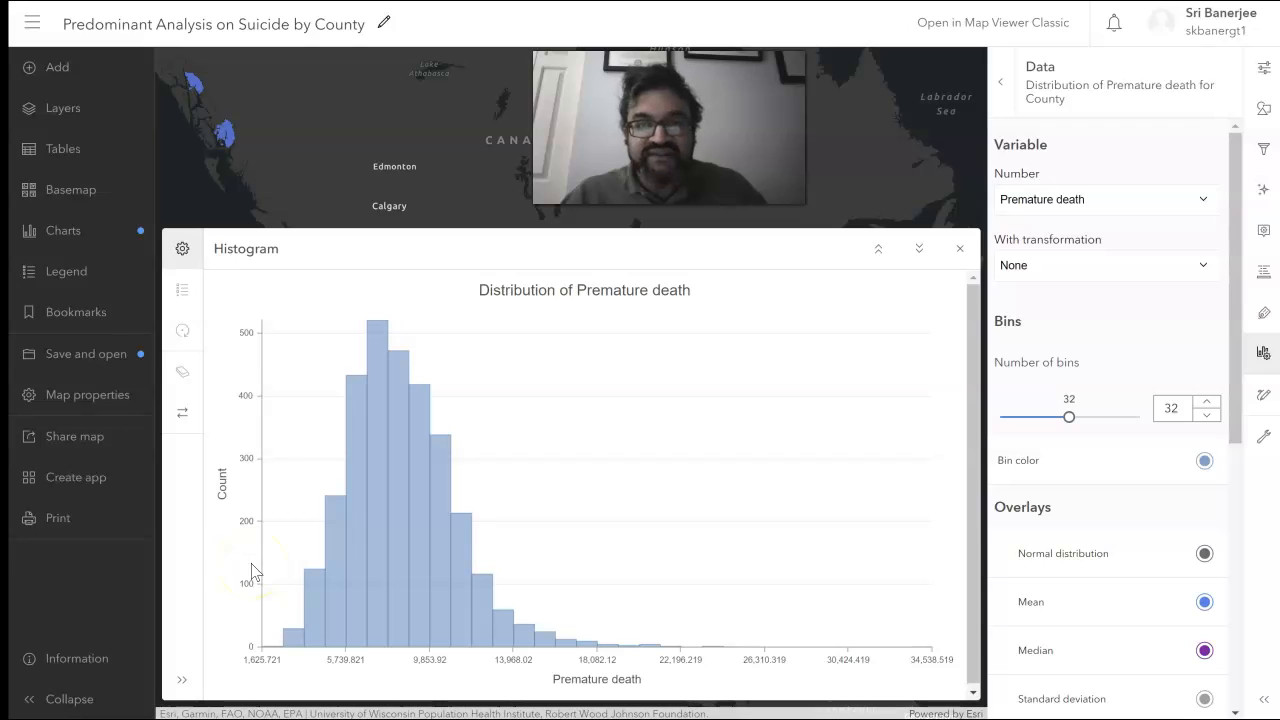
Apply a Logarithmic transformation to the Premature death histogram
mouse_move(372, 474)
mouse_move(432, 552)
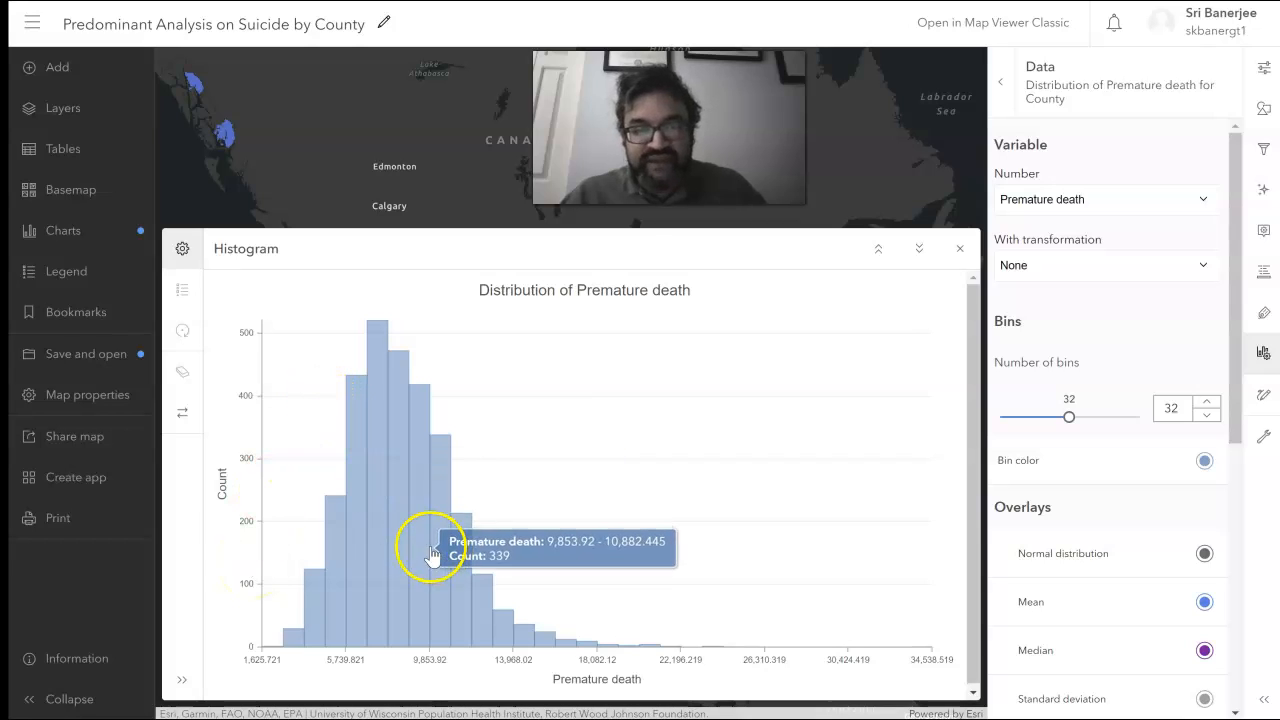
mouse_move(390, 354)
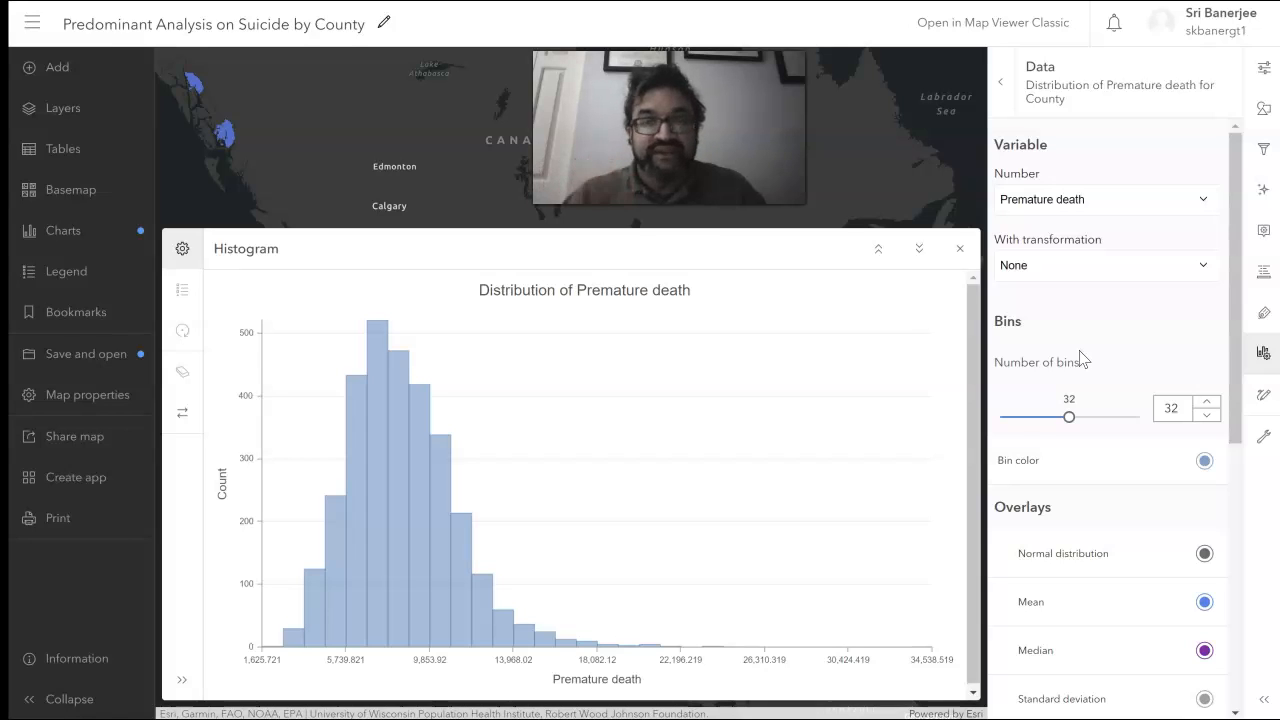
left_click(1162, 267)
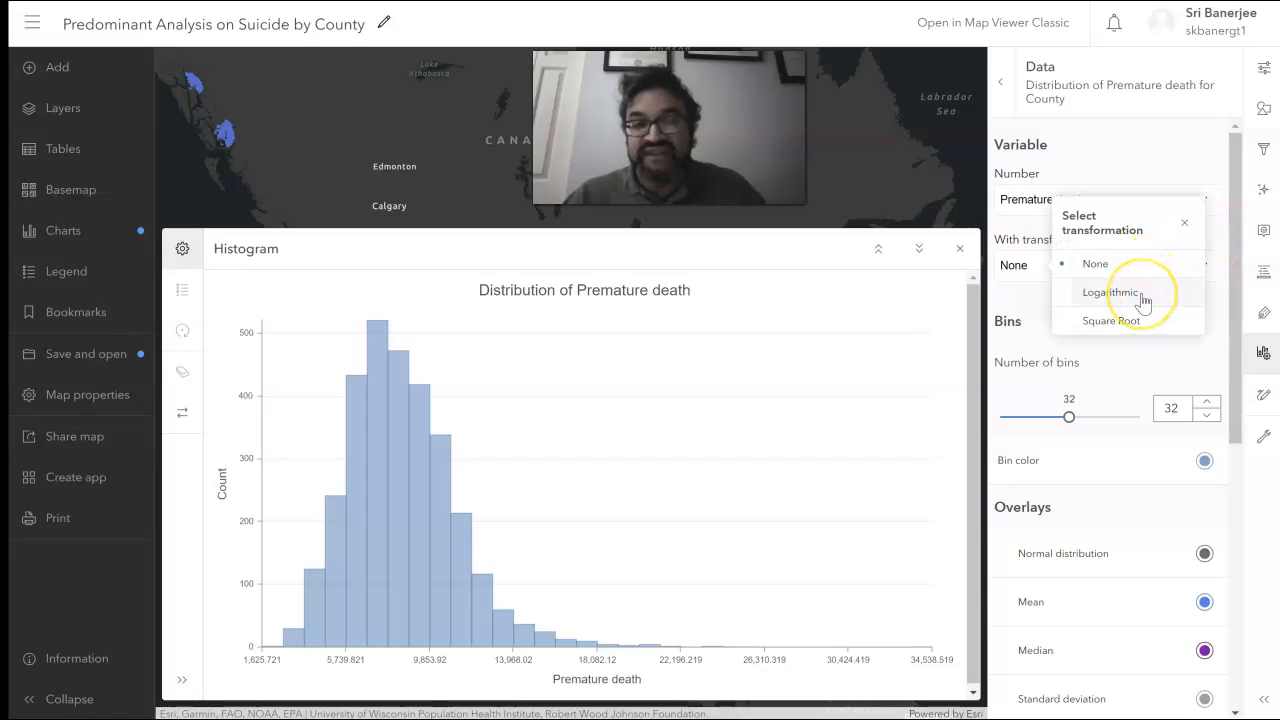
left_click(1143, 298)
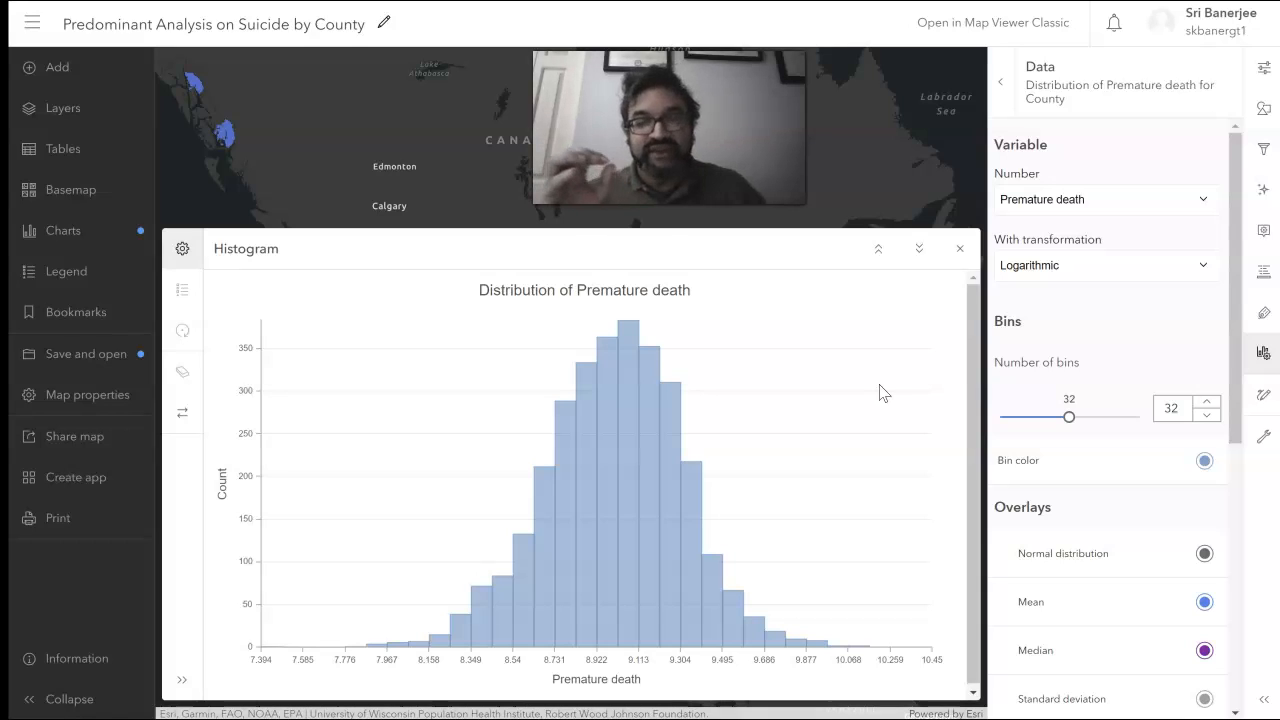
left_click(842, 427)
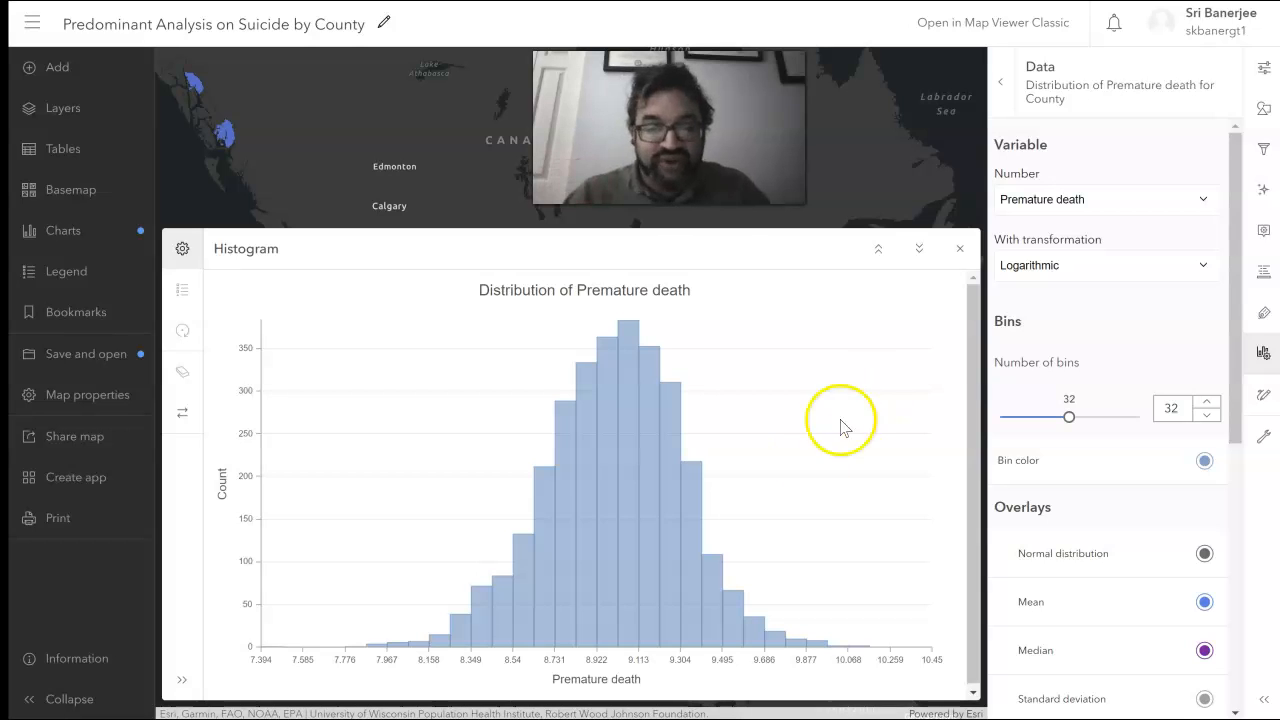
Add a third histogram chart to the County layer
mouse_move(460, 643)
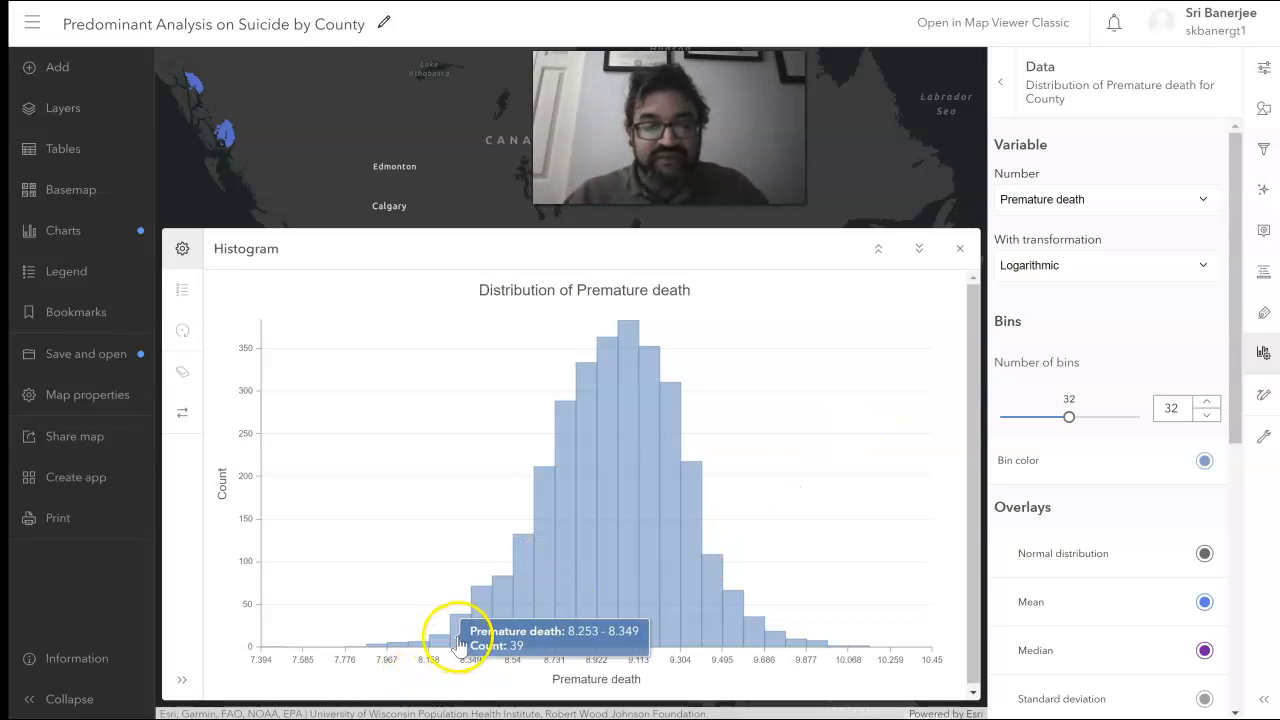
mouse_move(622, 416)
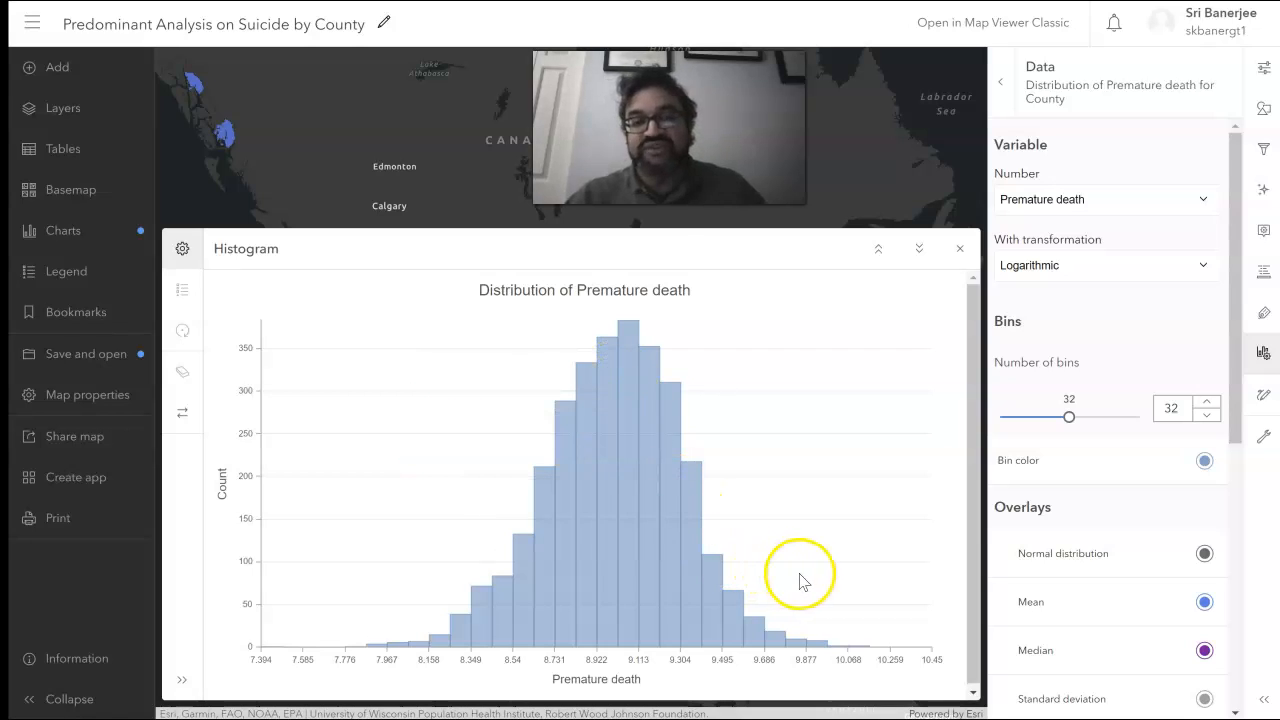
mouse_move(864, 660)
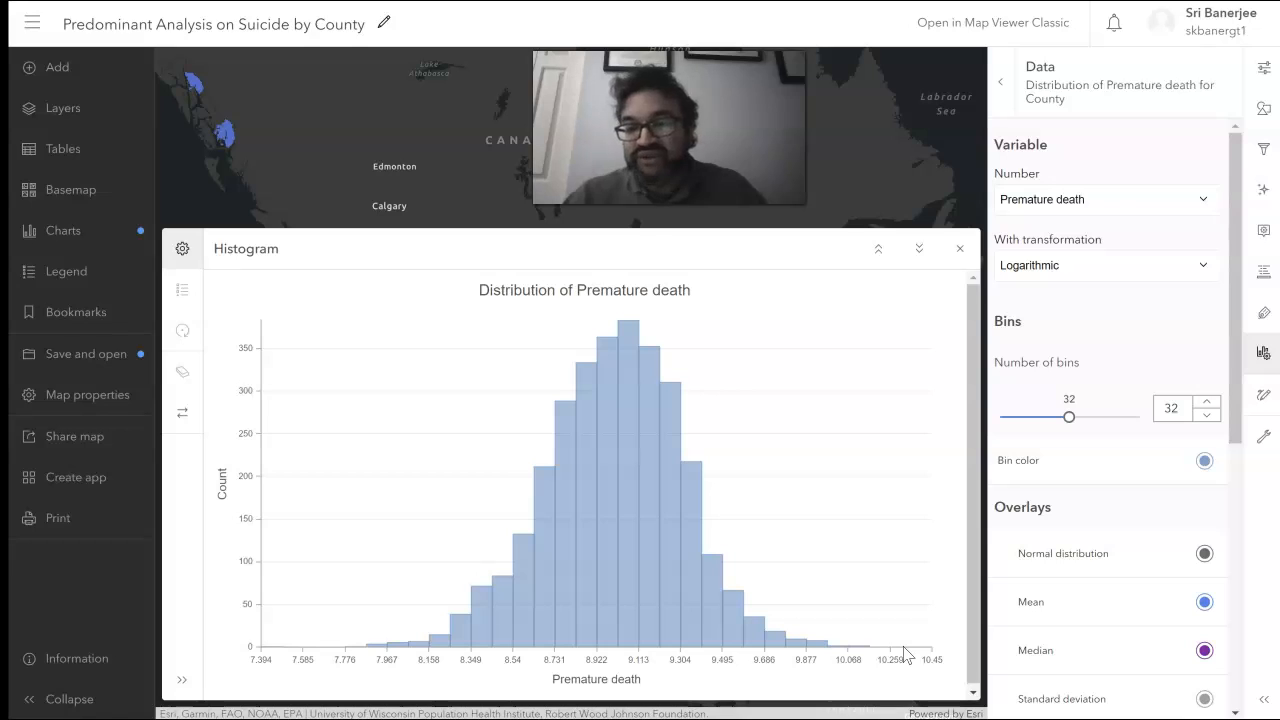
left_click(1002, 90)
left_click(1004, 99)
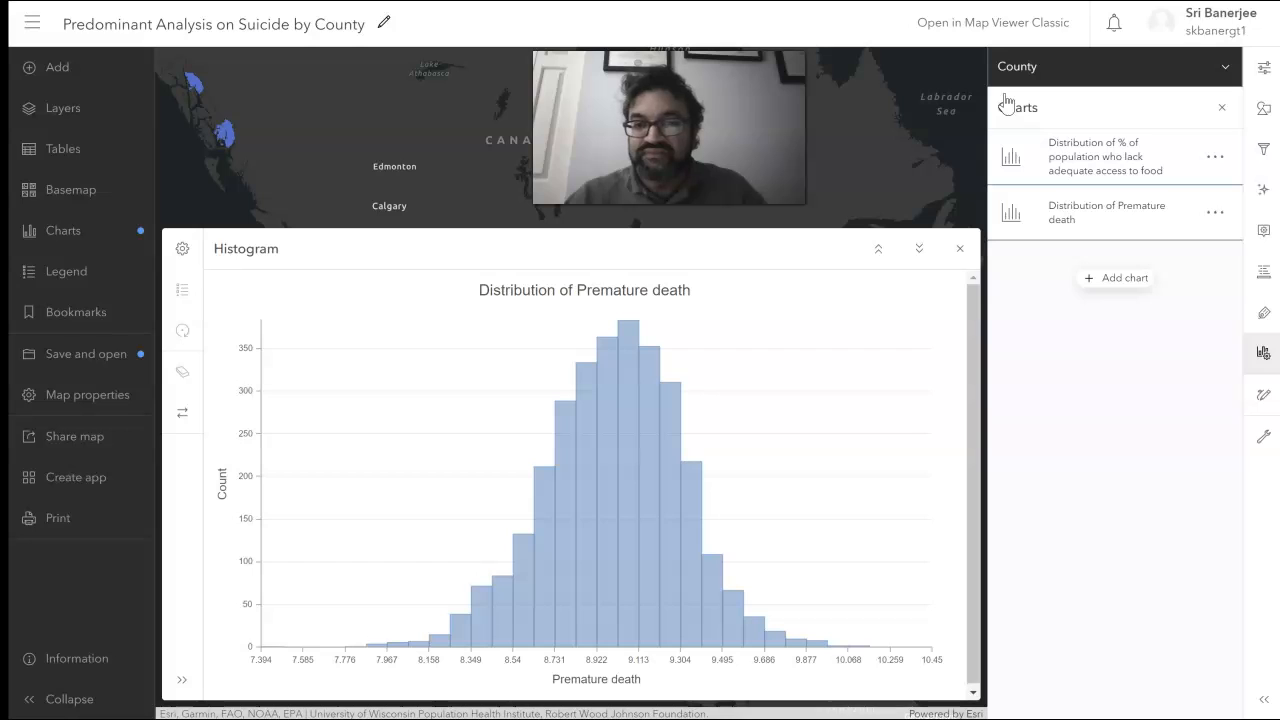
left_click(1101, 280)
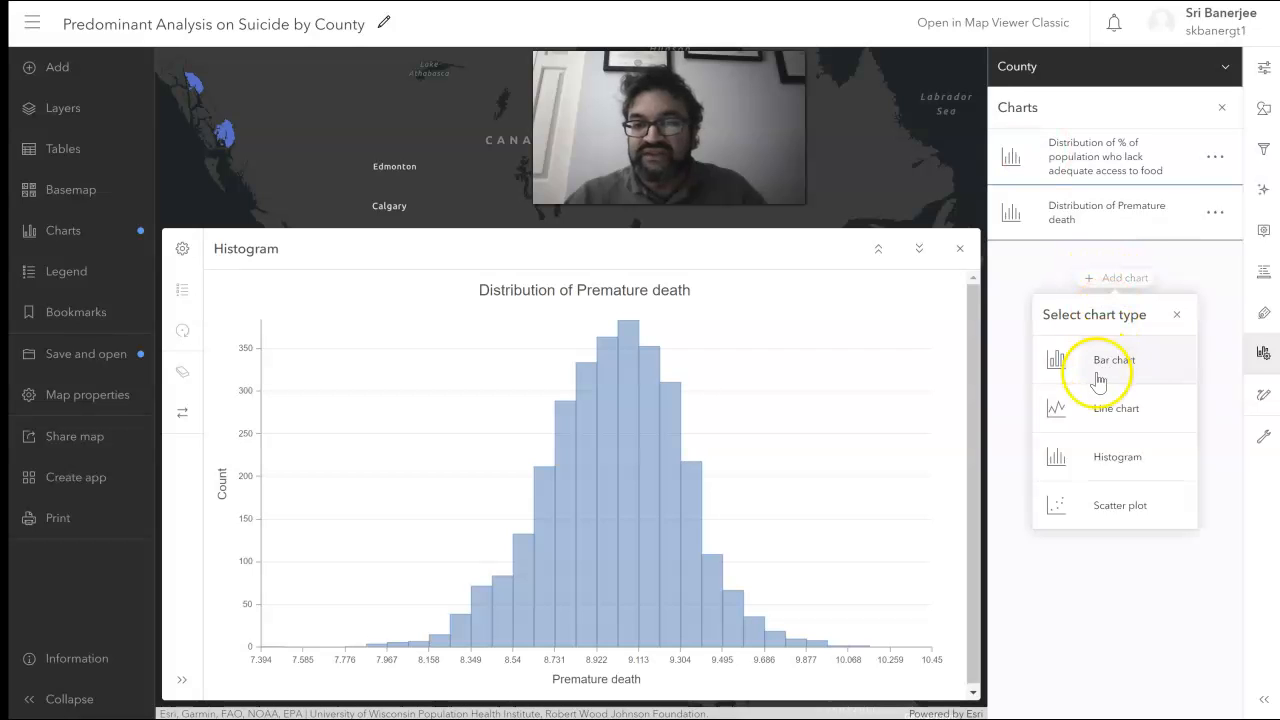
left_click(1090, 455)
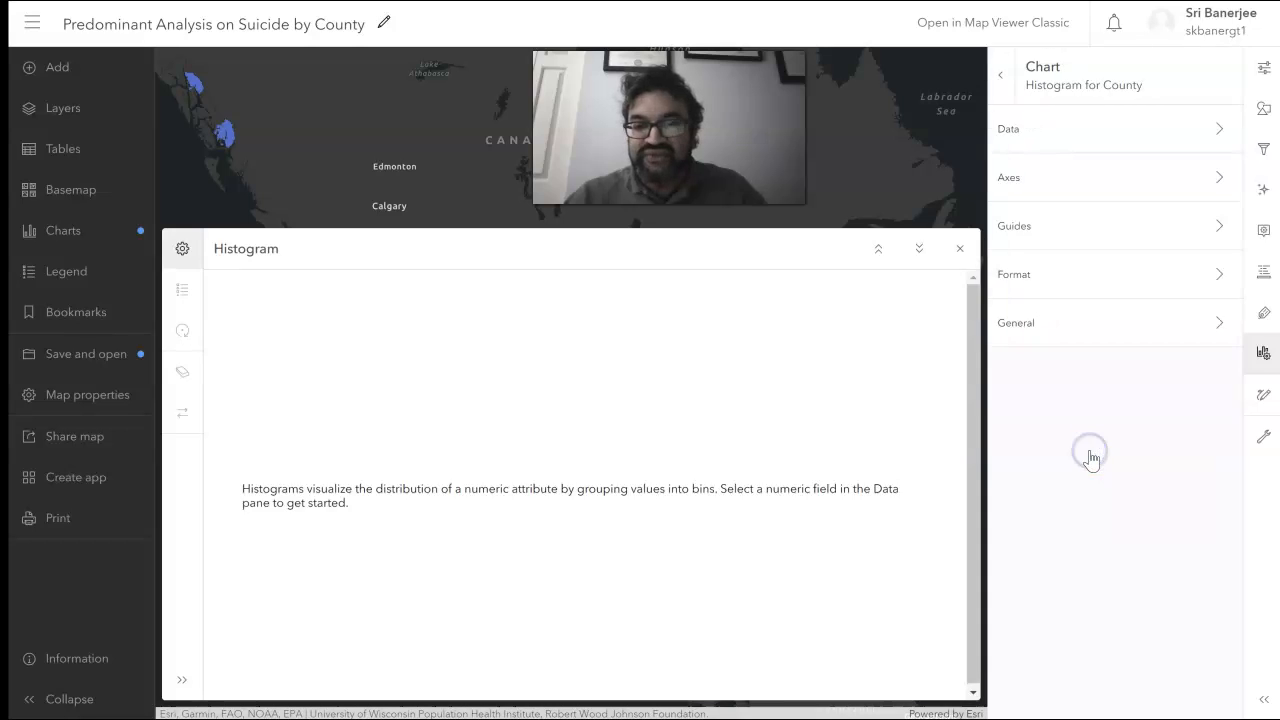
Set the new histogram's number variable to "% Unemployment"
left_click(1112, 138)
left_click(1087, 190)
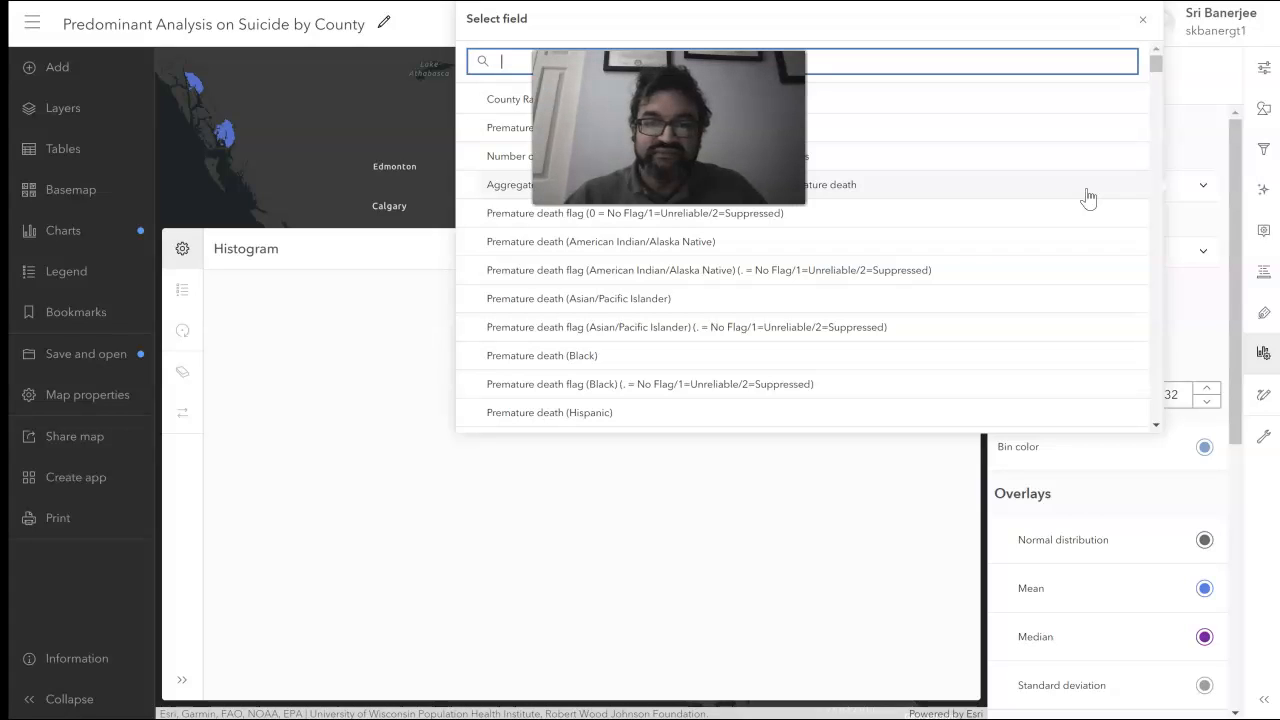
left_click(1081, 166)
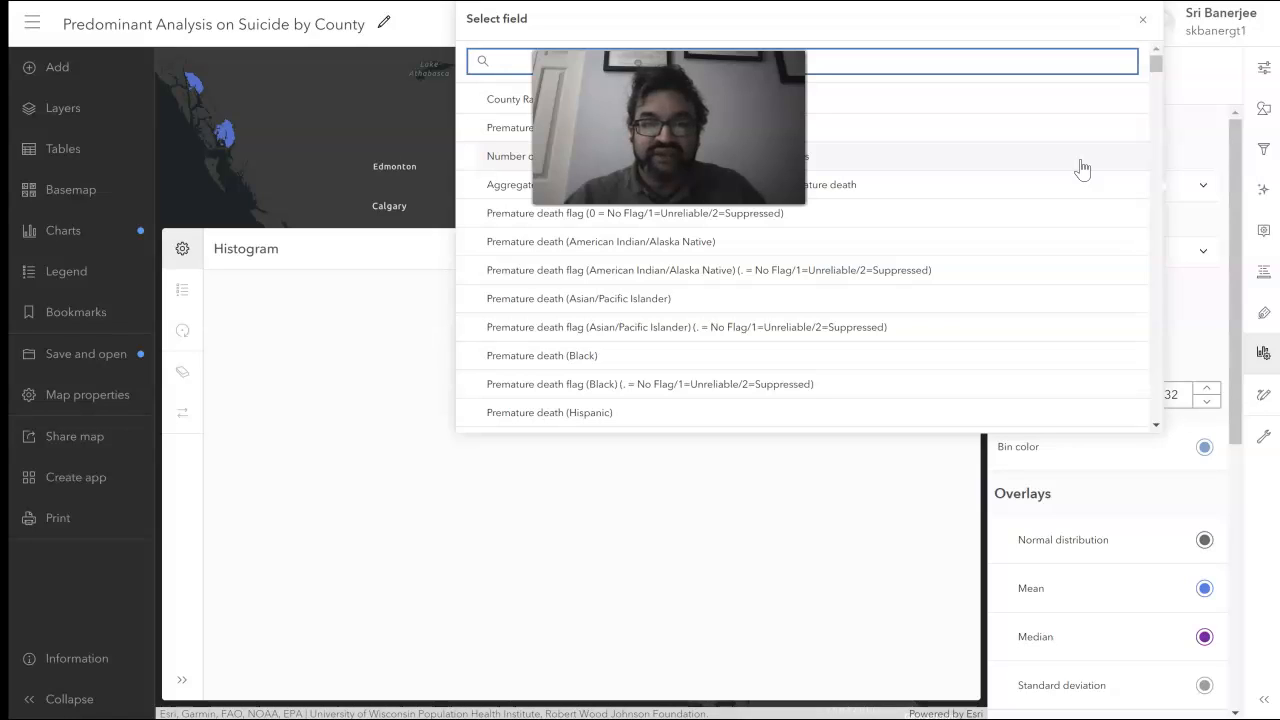
left_click(1157, 76)
left_click_drag(1160, 73, 1197, 168)
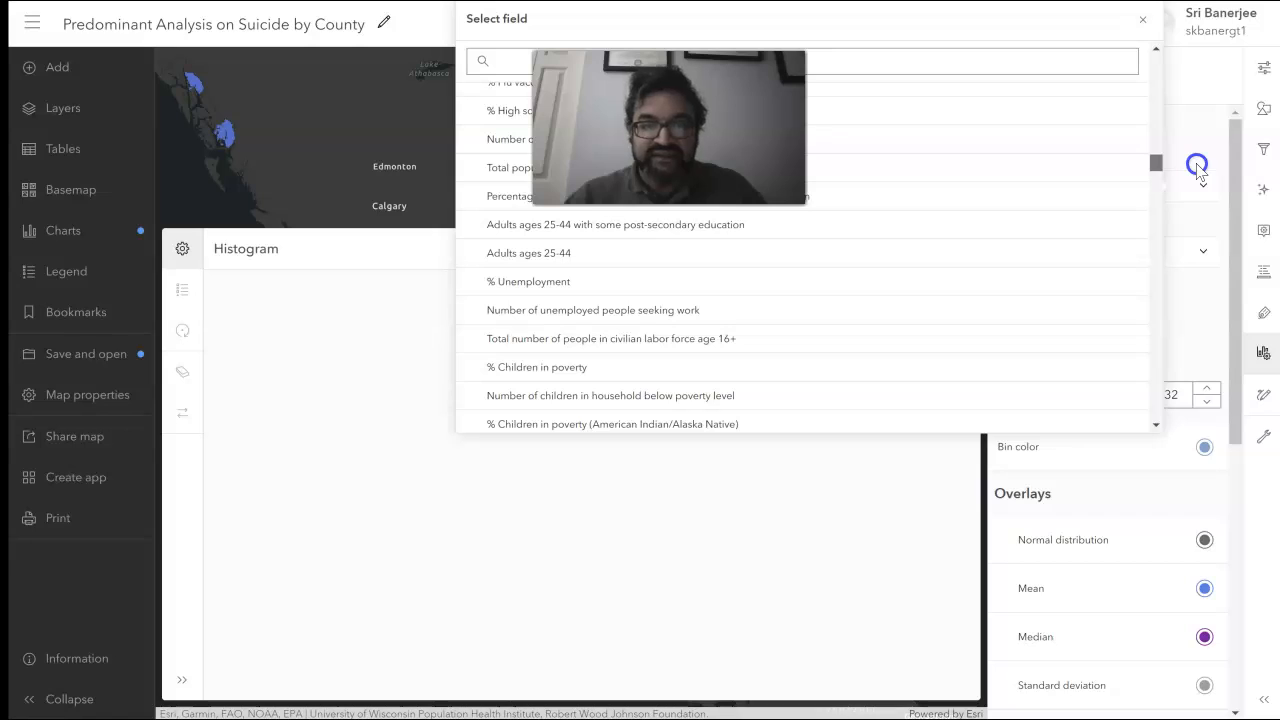
left_click(1025, 281)
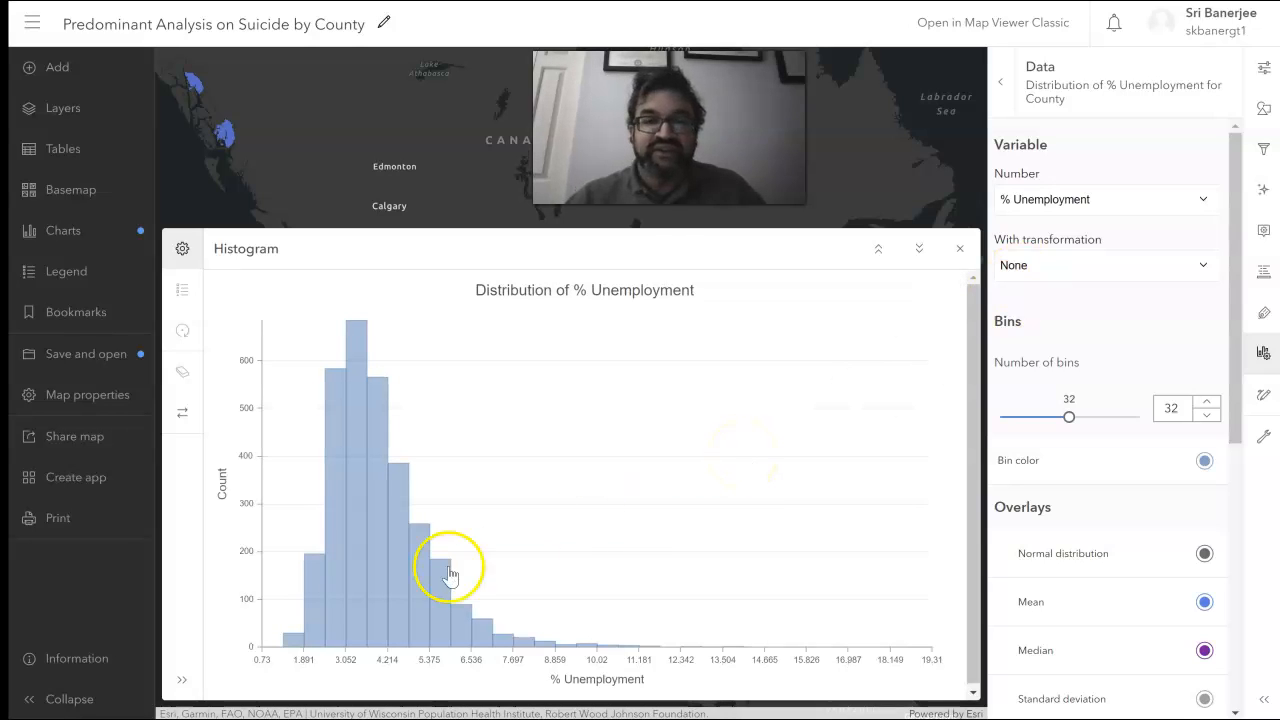
Apply a Logarithmic transformation to the % Unemployment histogram and inspect its bins
mouse_move(297, 645)
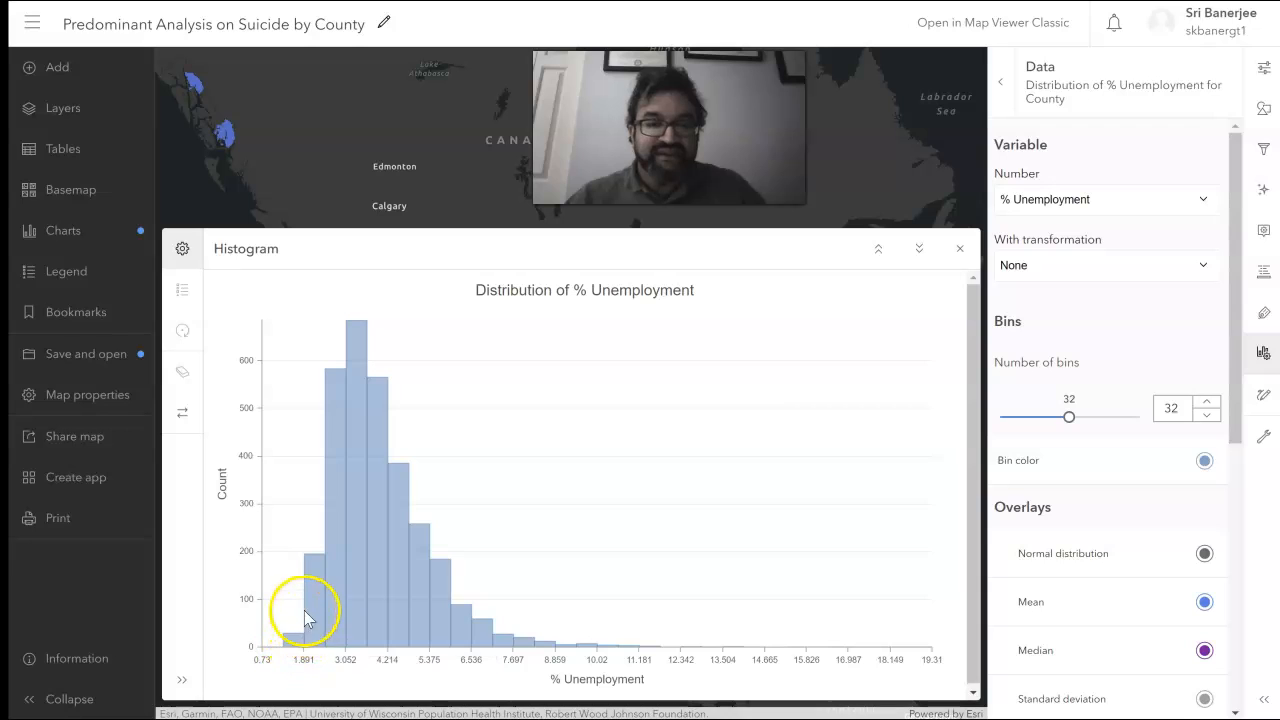
mouse_move(362, 455)
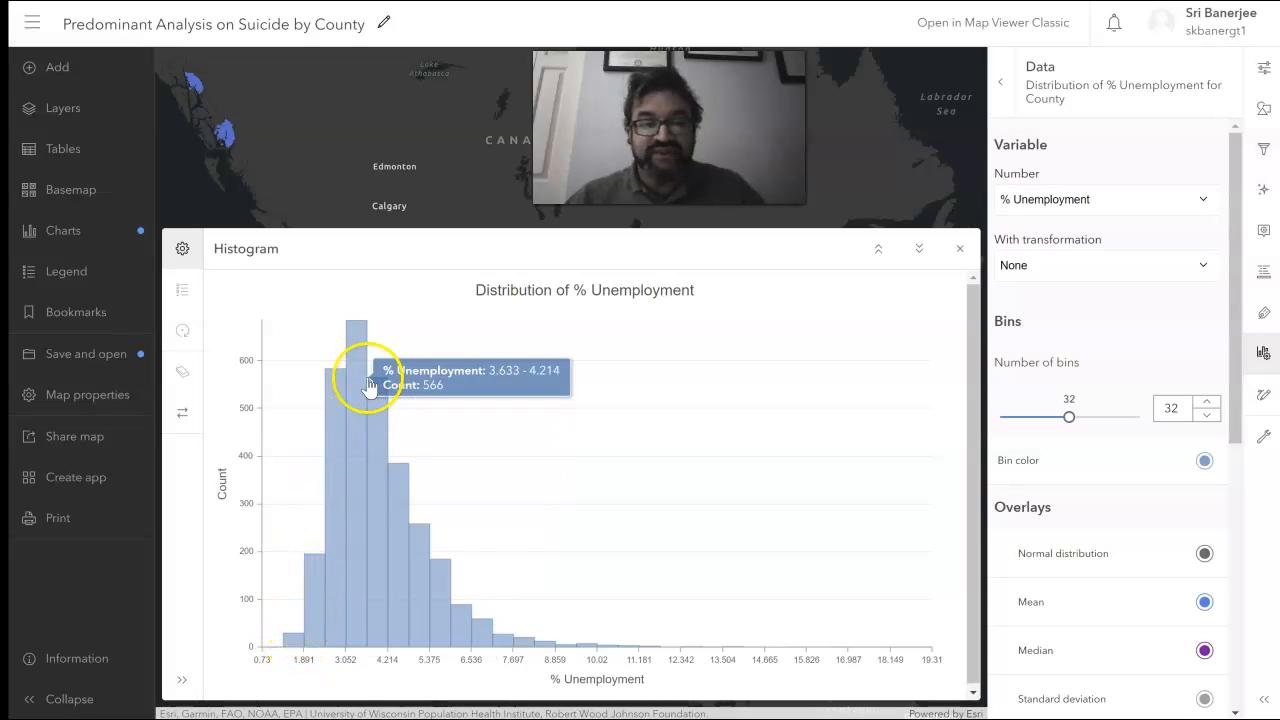
mouse_move(330, 604)
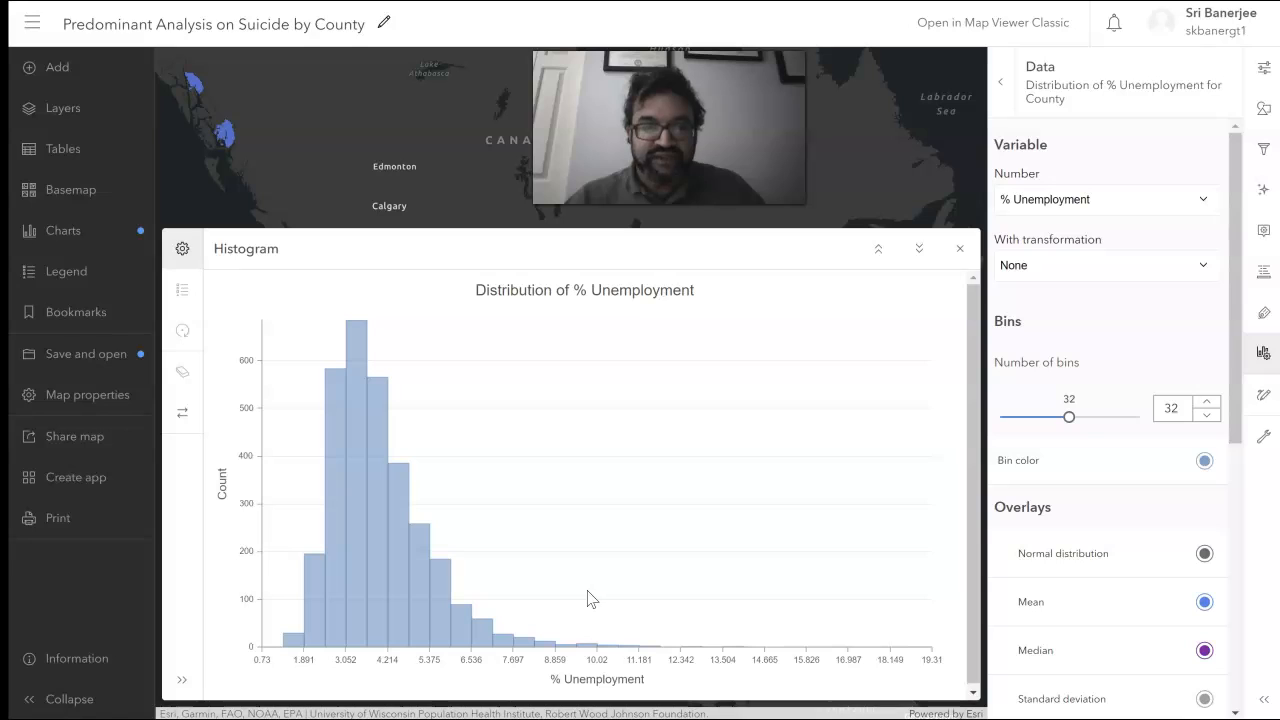
left_click(480, 665)
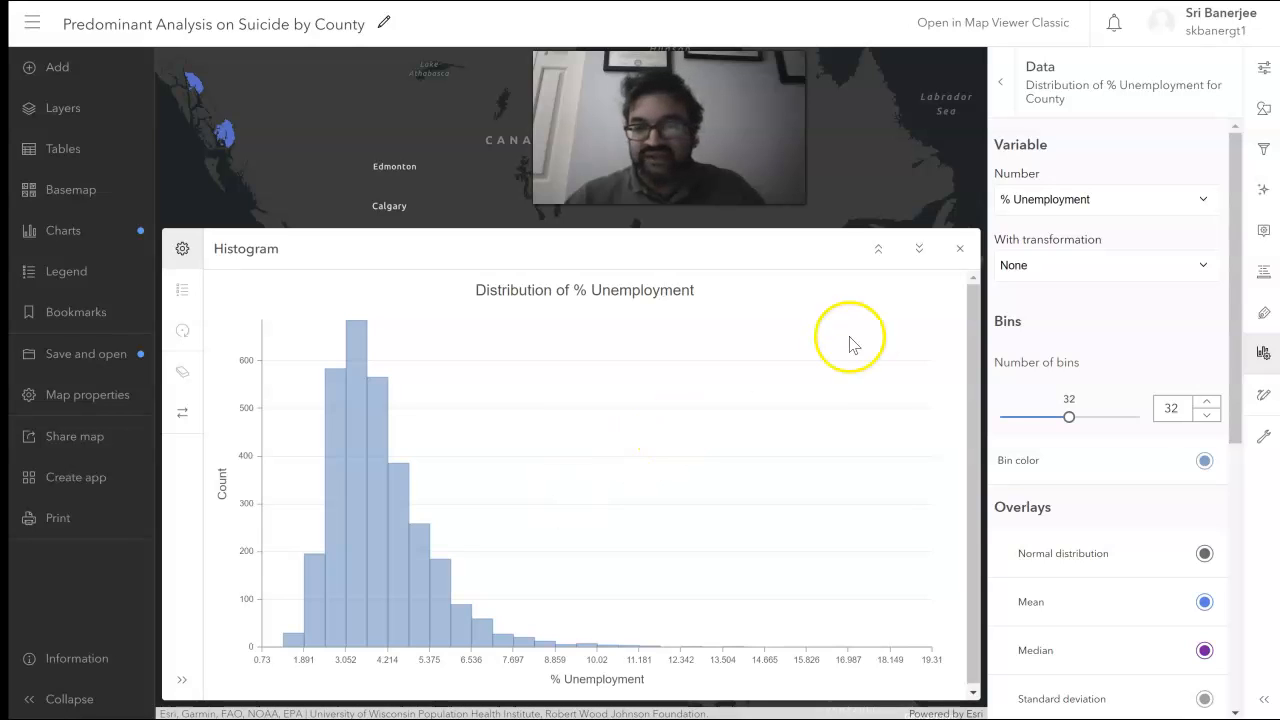
left_click(1070, 268)
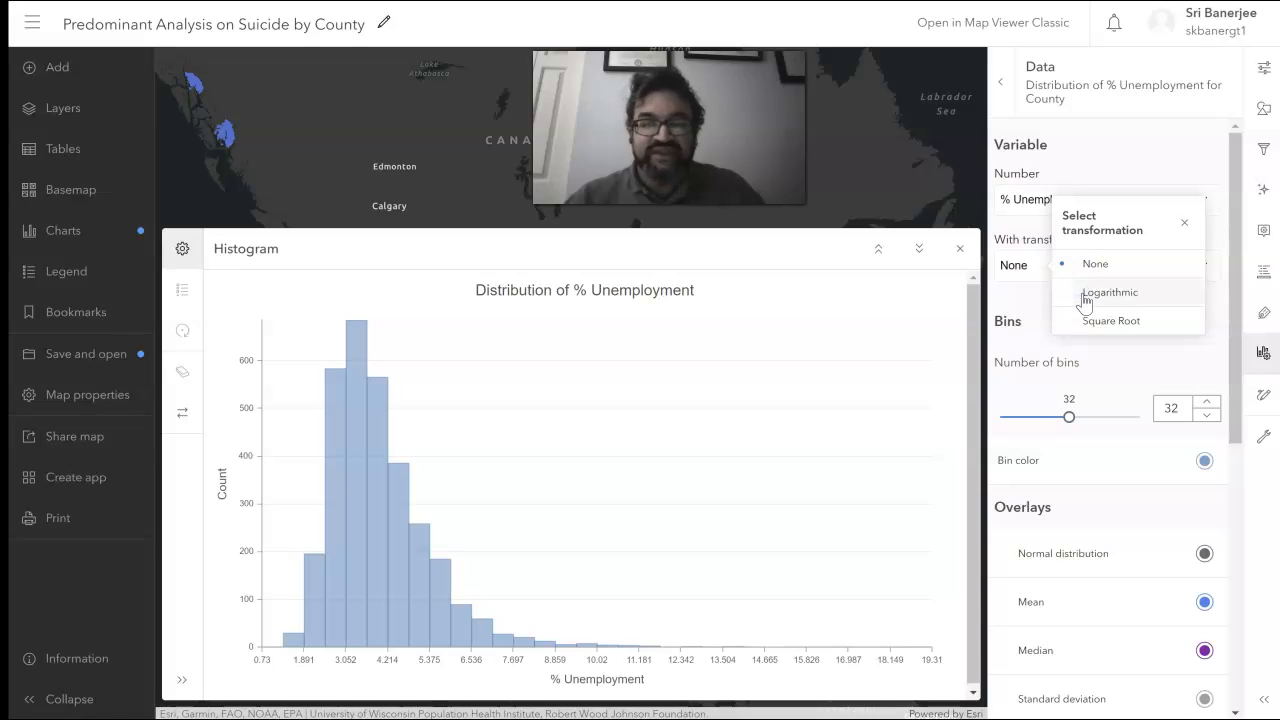
left_click(1085, 299)
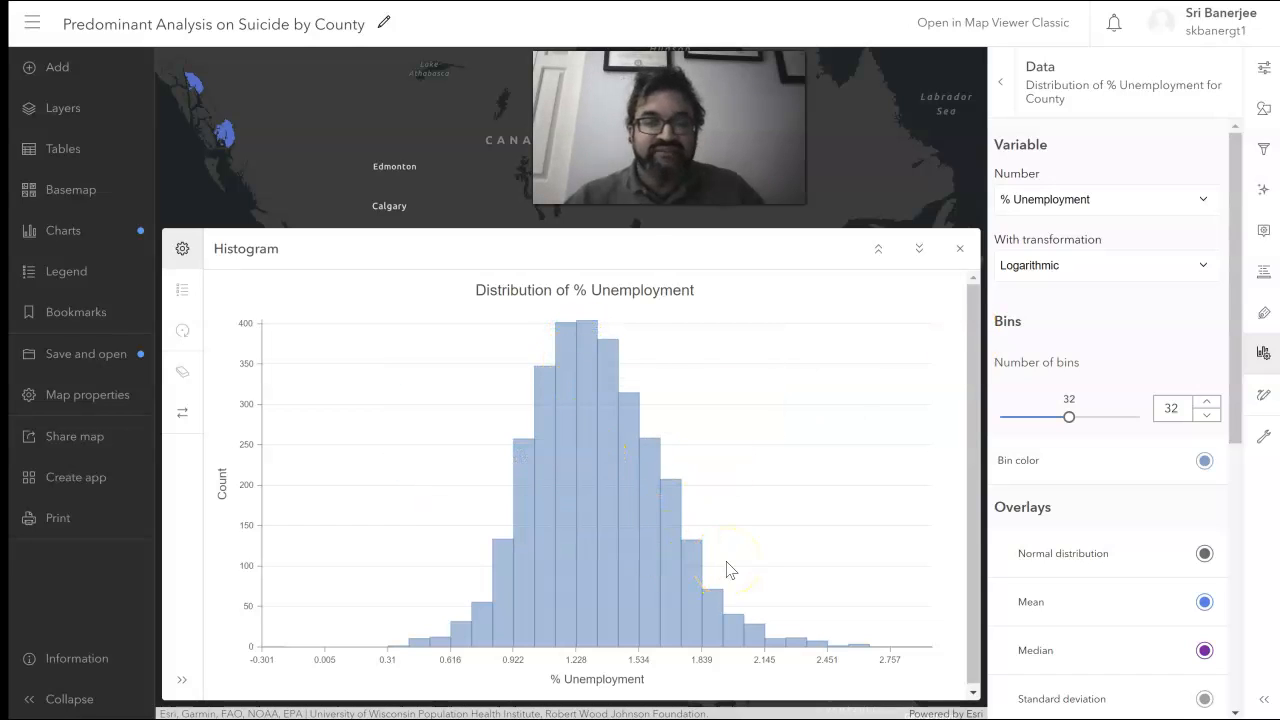
left_click(753, 588)
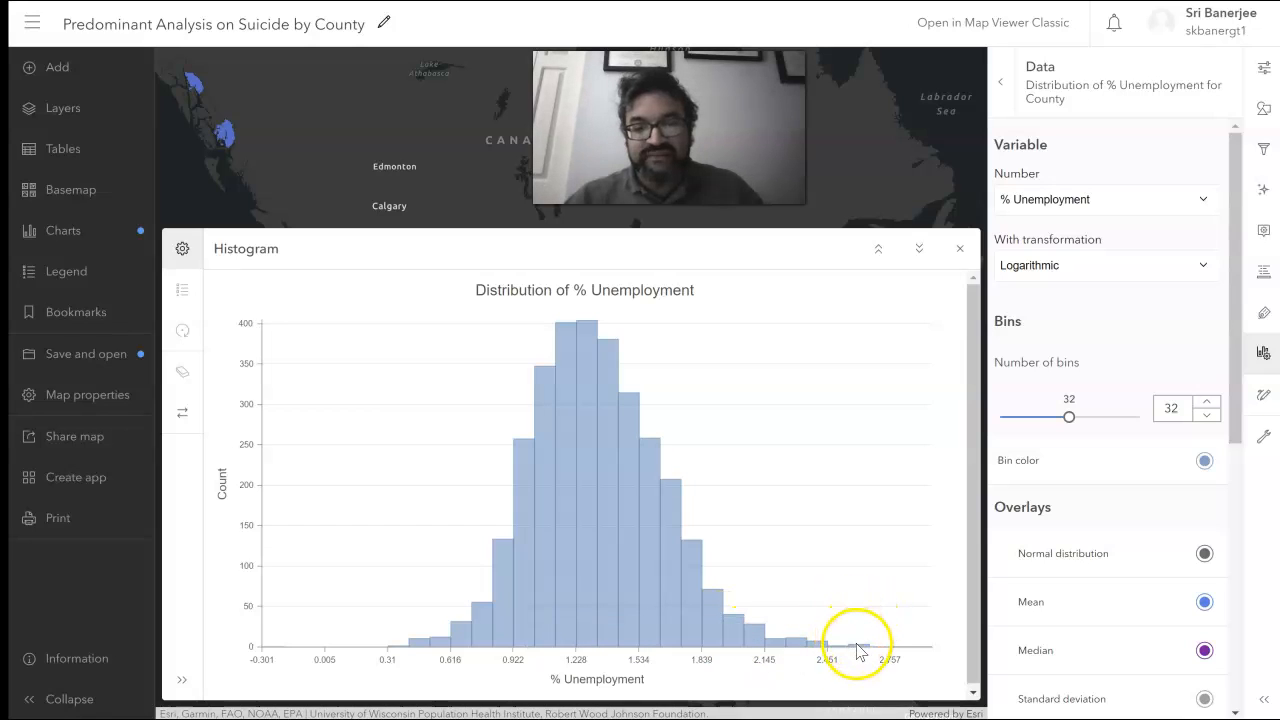
mouse_move(859, 652)
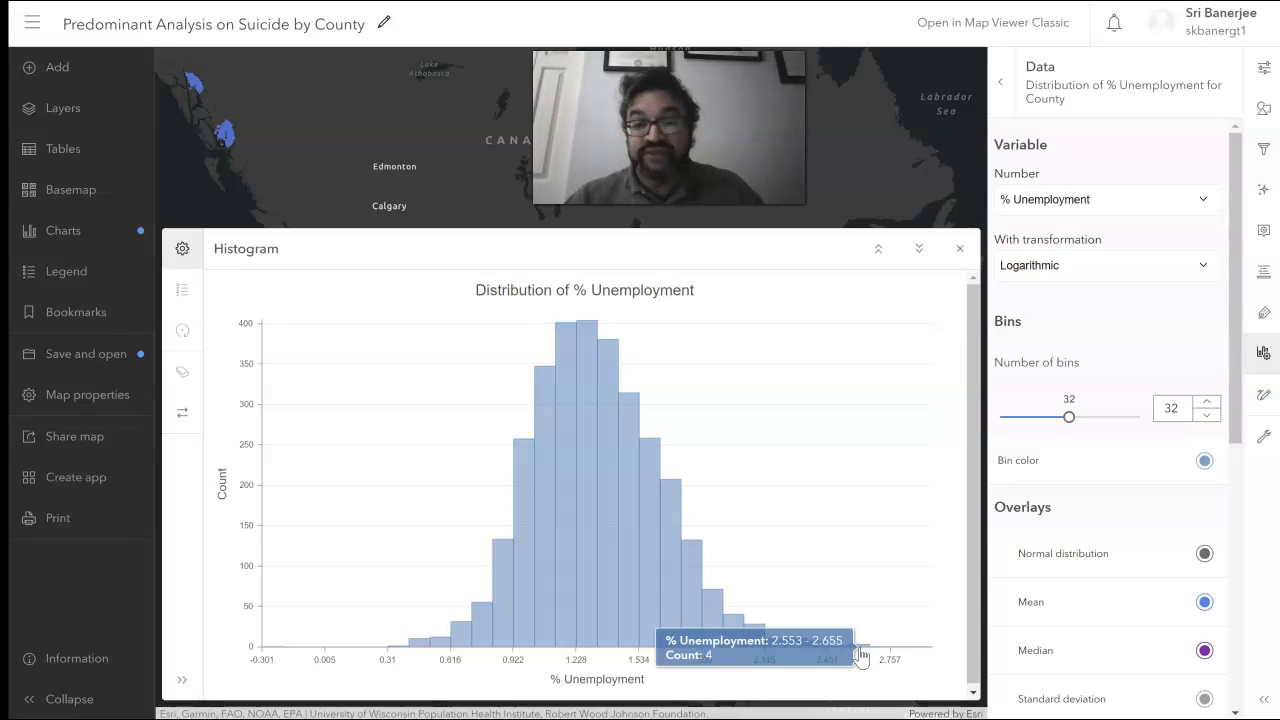
left_click(1068, 200)
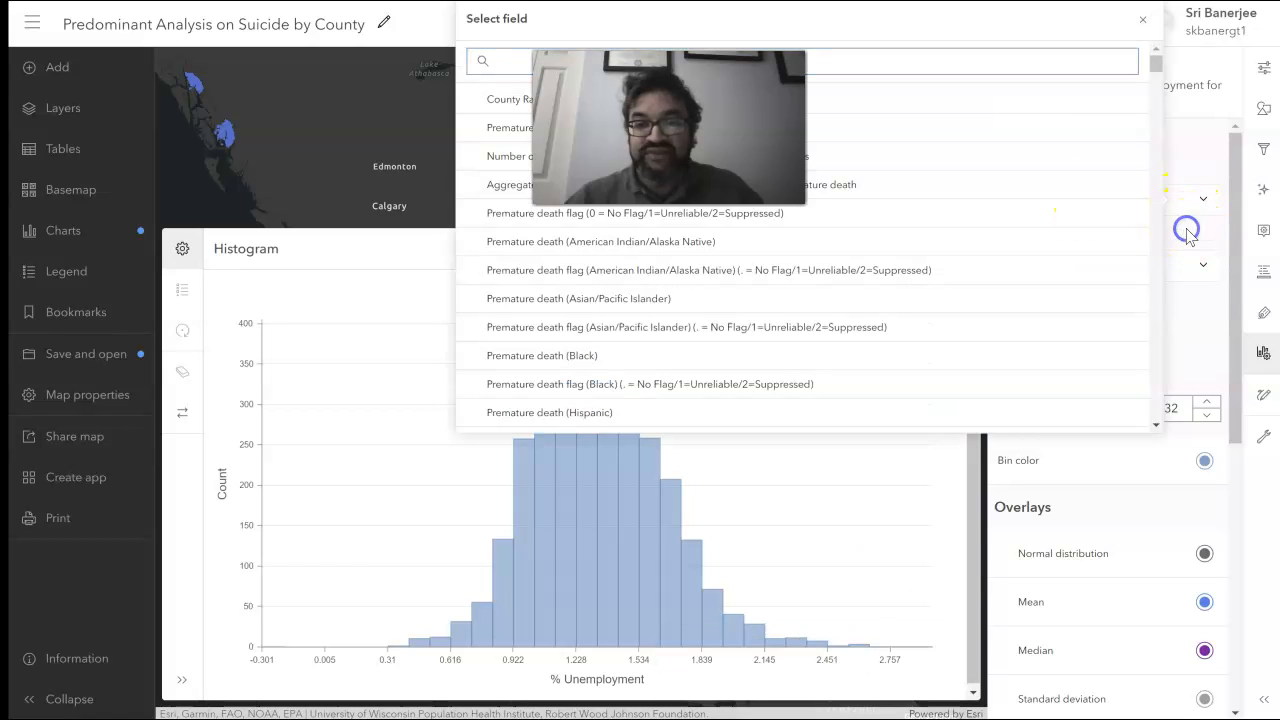
left_click(1187, 155)
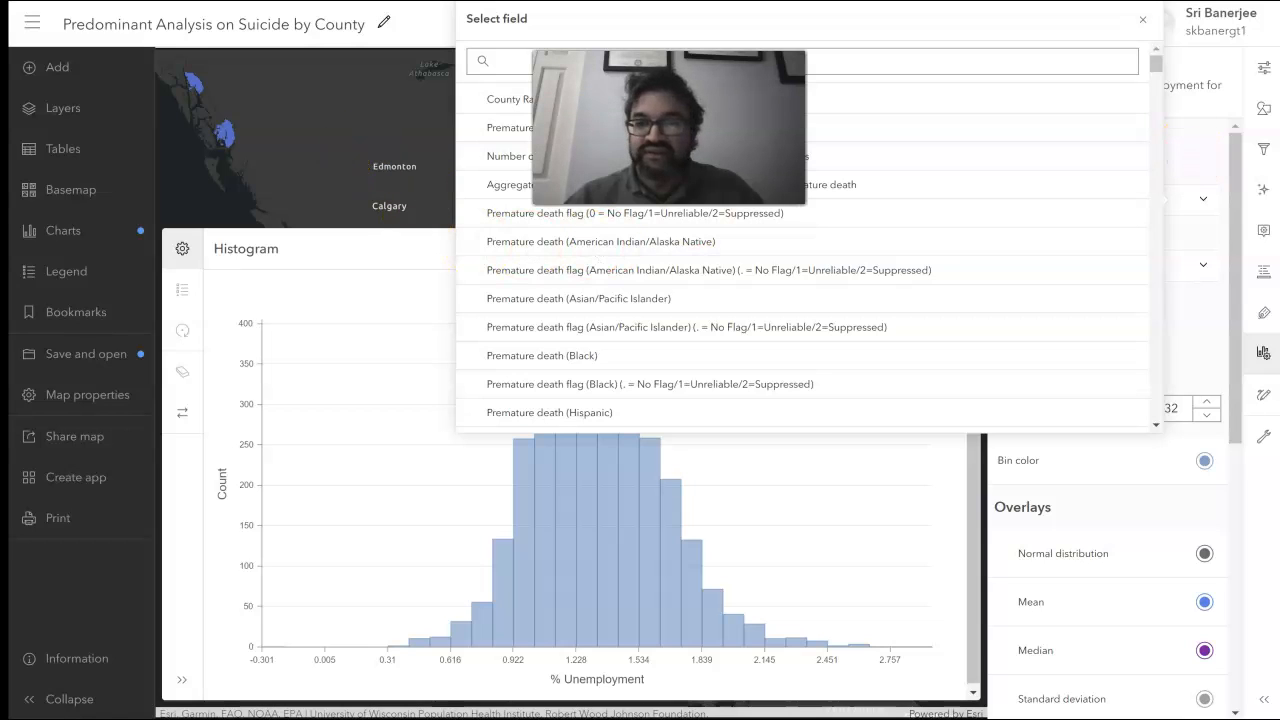
left_click(1142, 20)
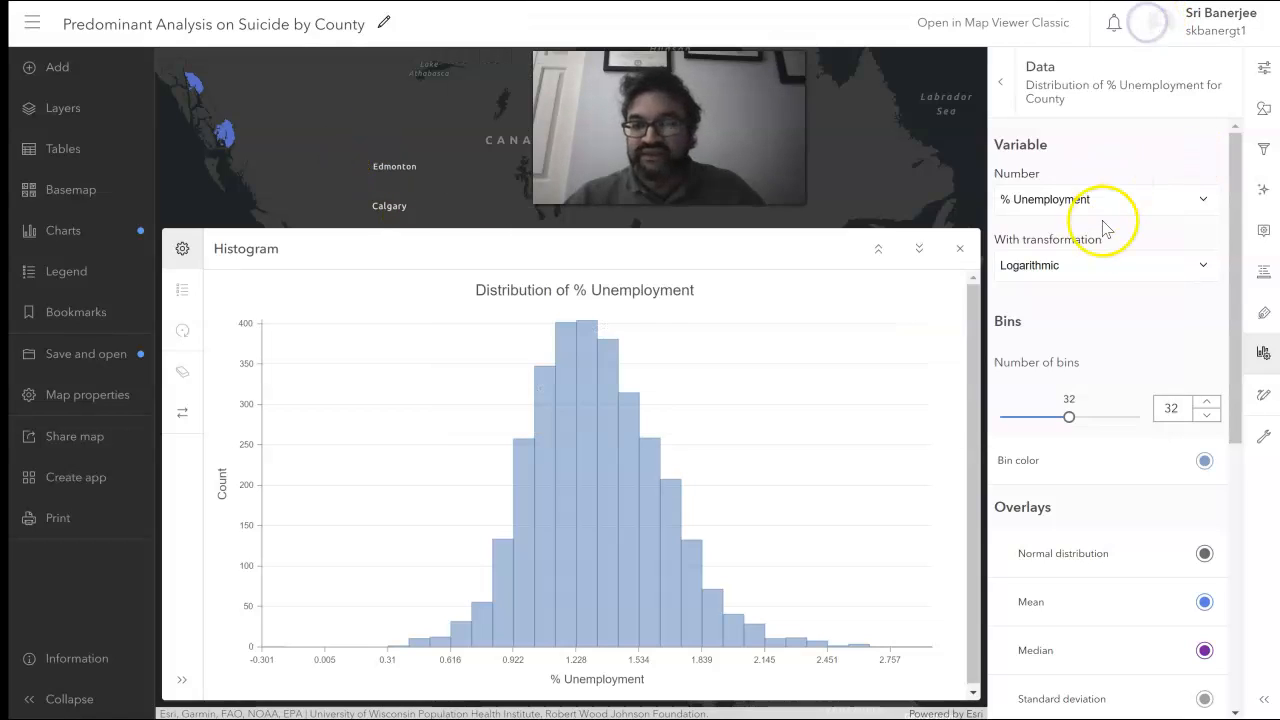
Set the % Unemployment histogram's transformation back to None and inspect its distribution
left_click(1117, 278)
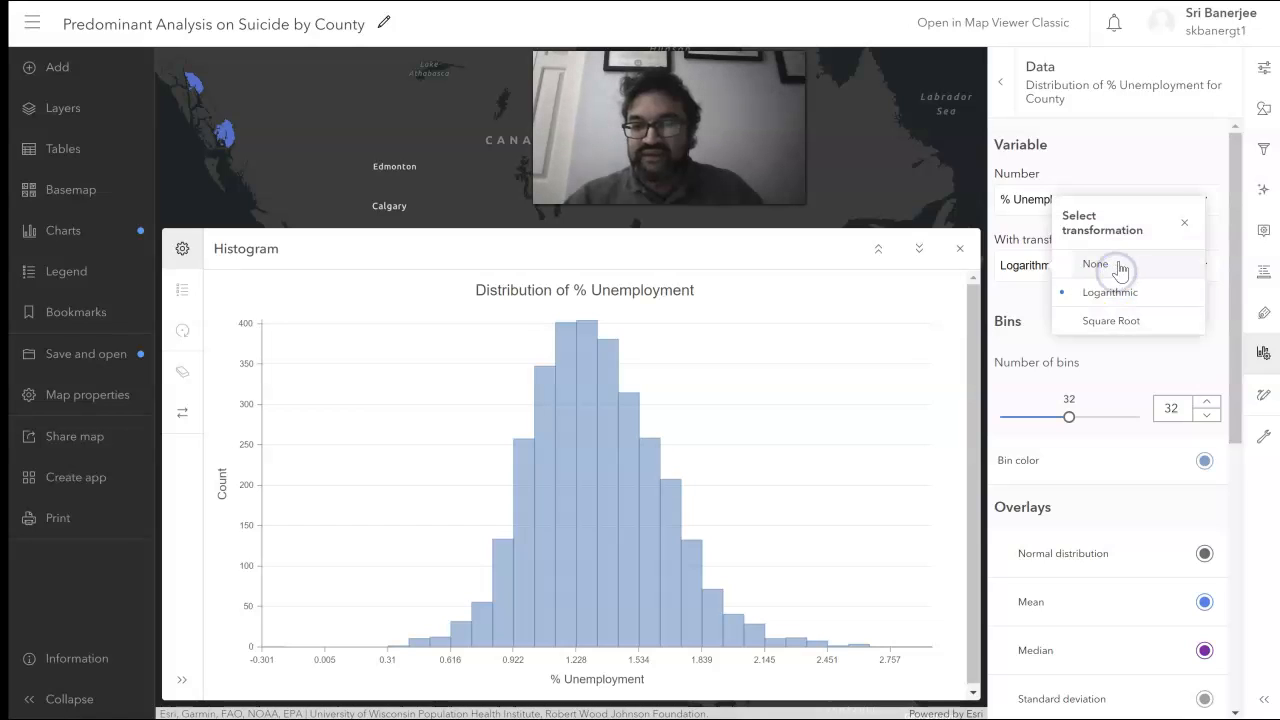
left_click(1117, 269)
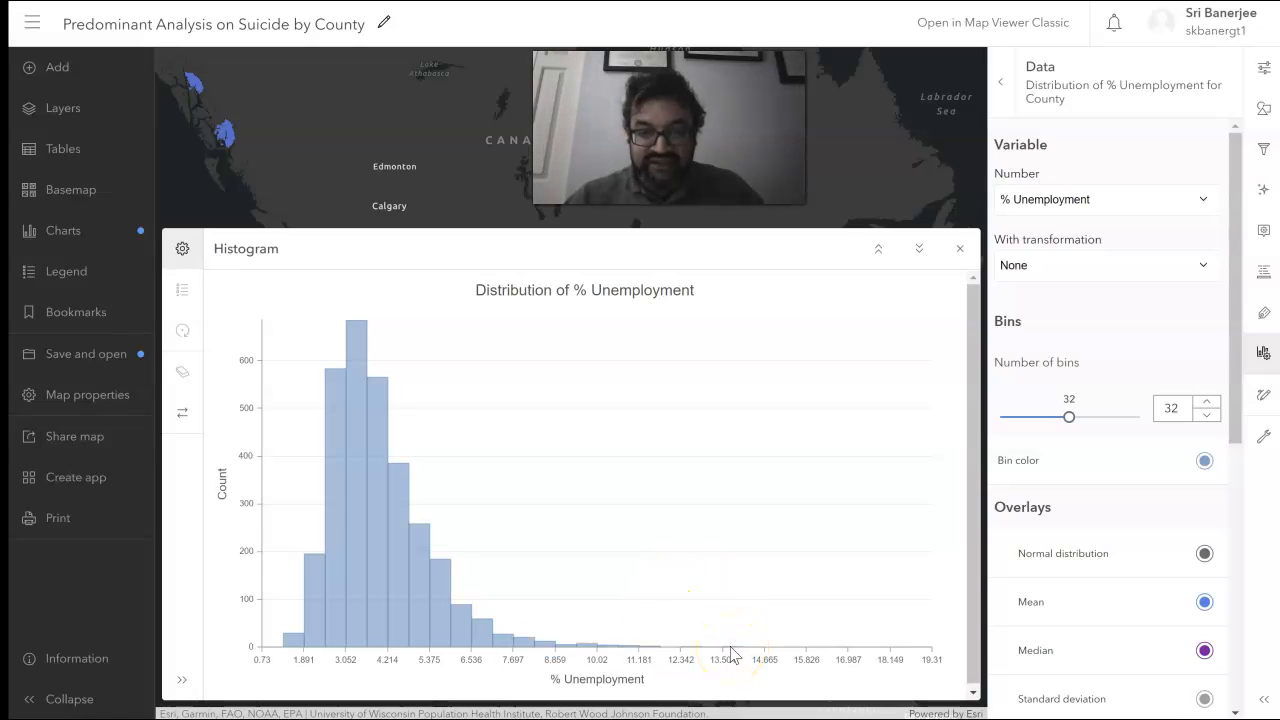
mouse_move(732, 655)
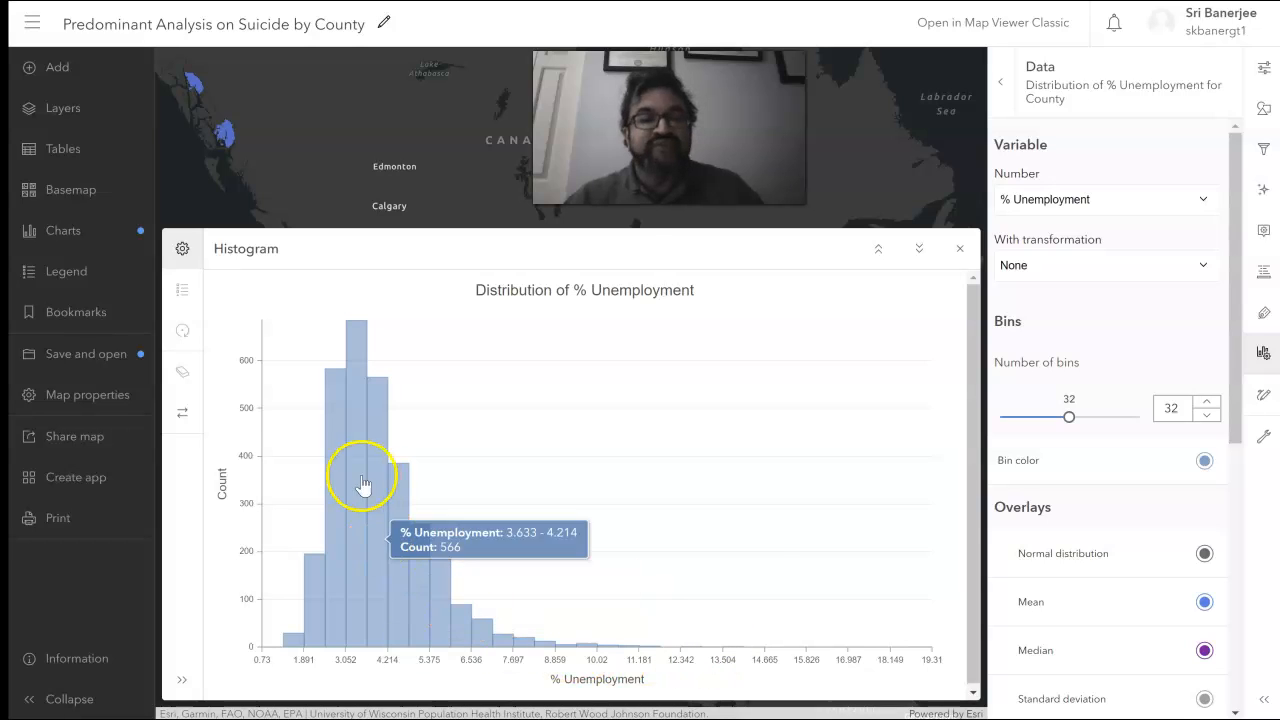
mouse_move(498, 543)
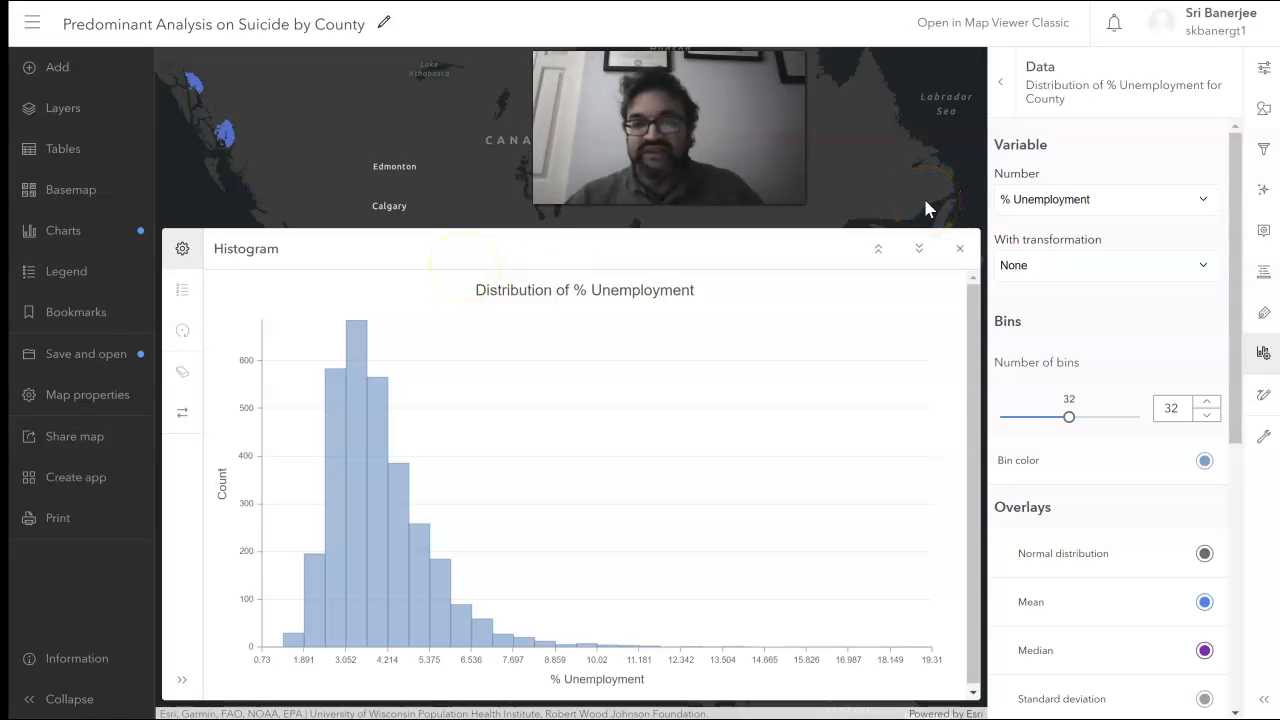
Return to the County layer's chart list and start an instant app from the map with the Chart Viewer template
left_click(1001, 84)
left_click(1003, 88)
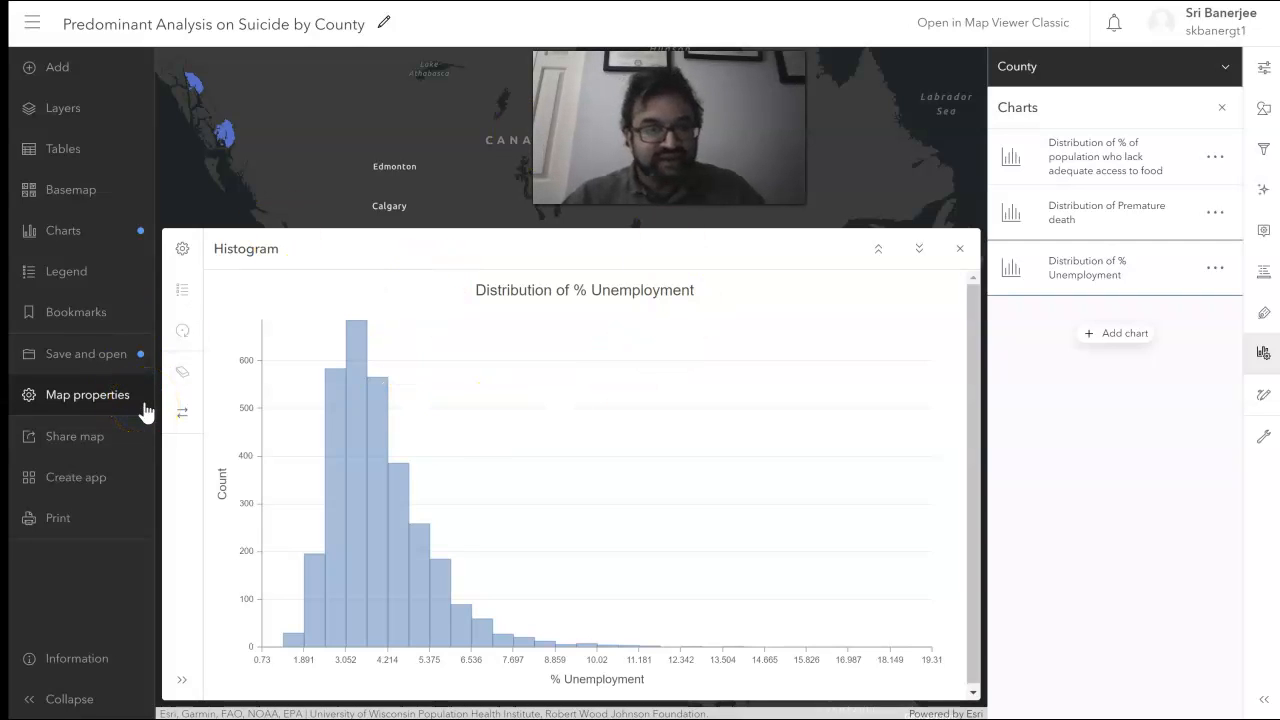
left_click(95, 481)
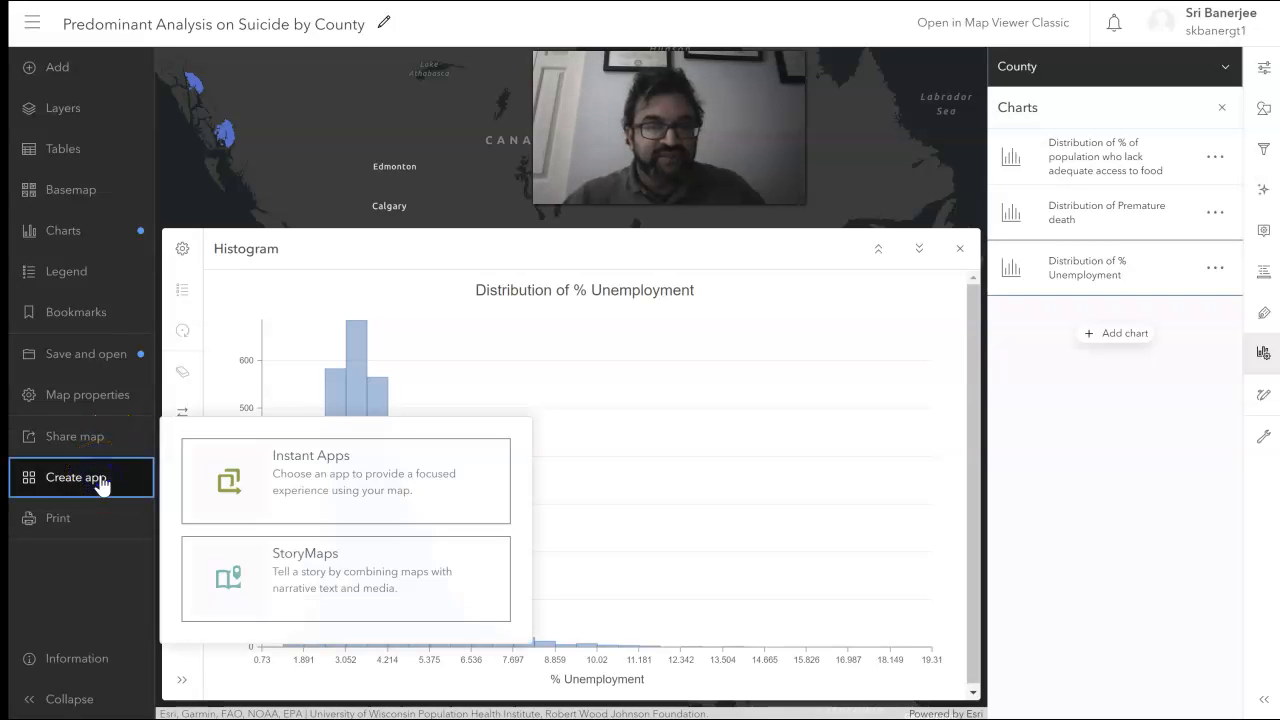
left_click(270, 452)
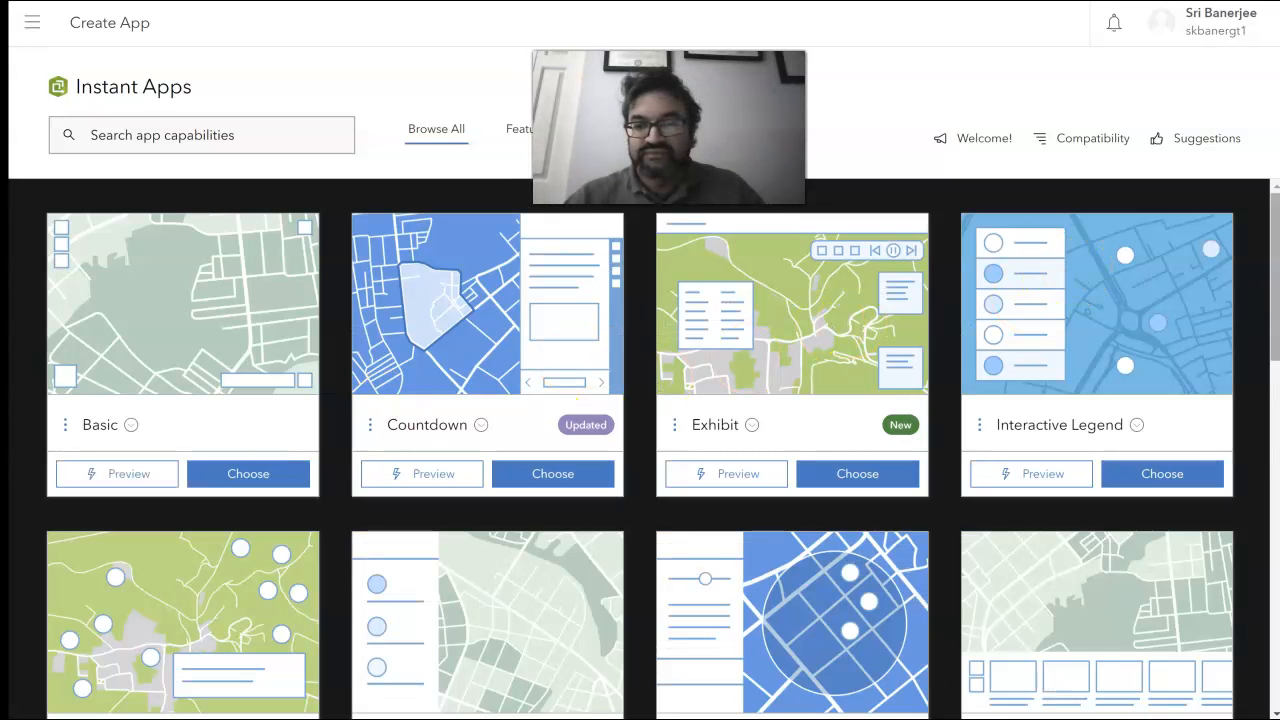
left_click_drag(1273, 258, 1275, 569)
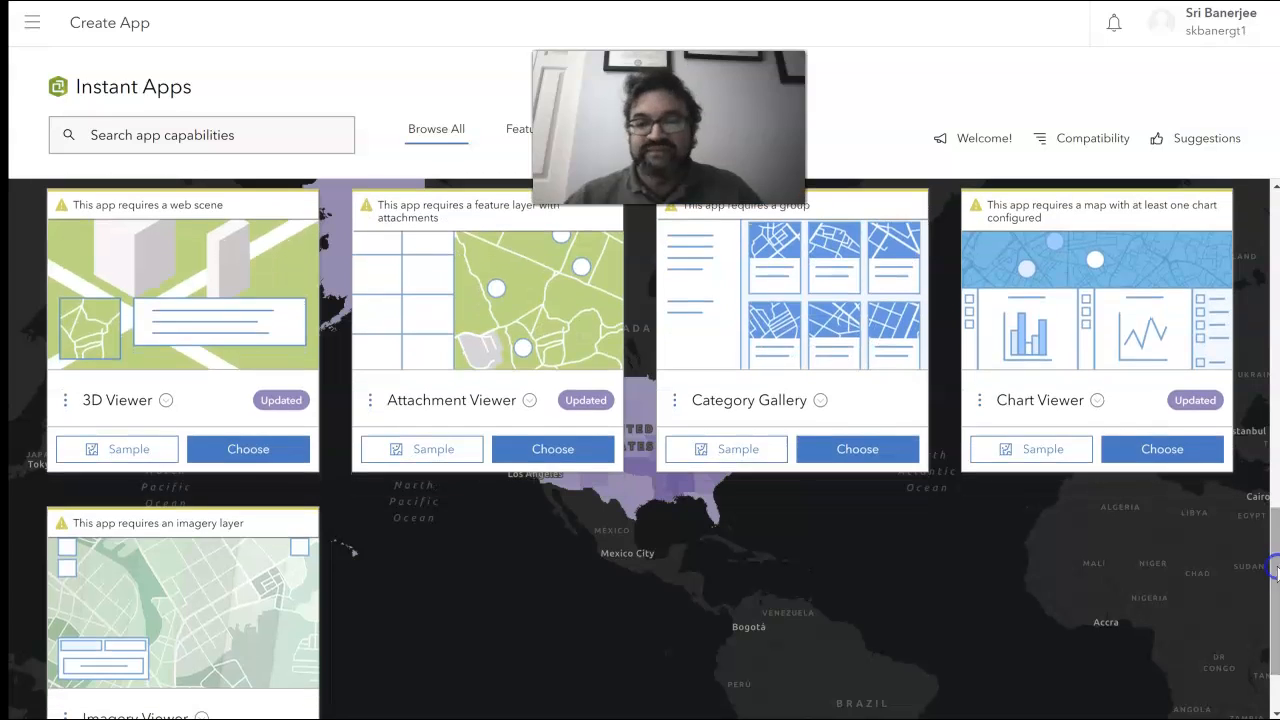
left_click(1146, 450)
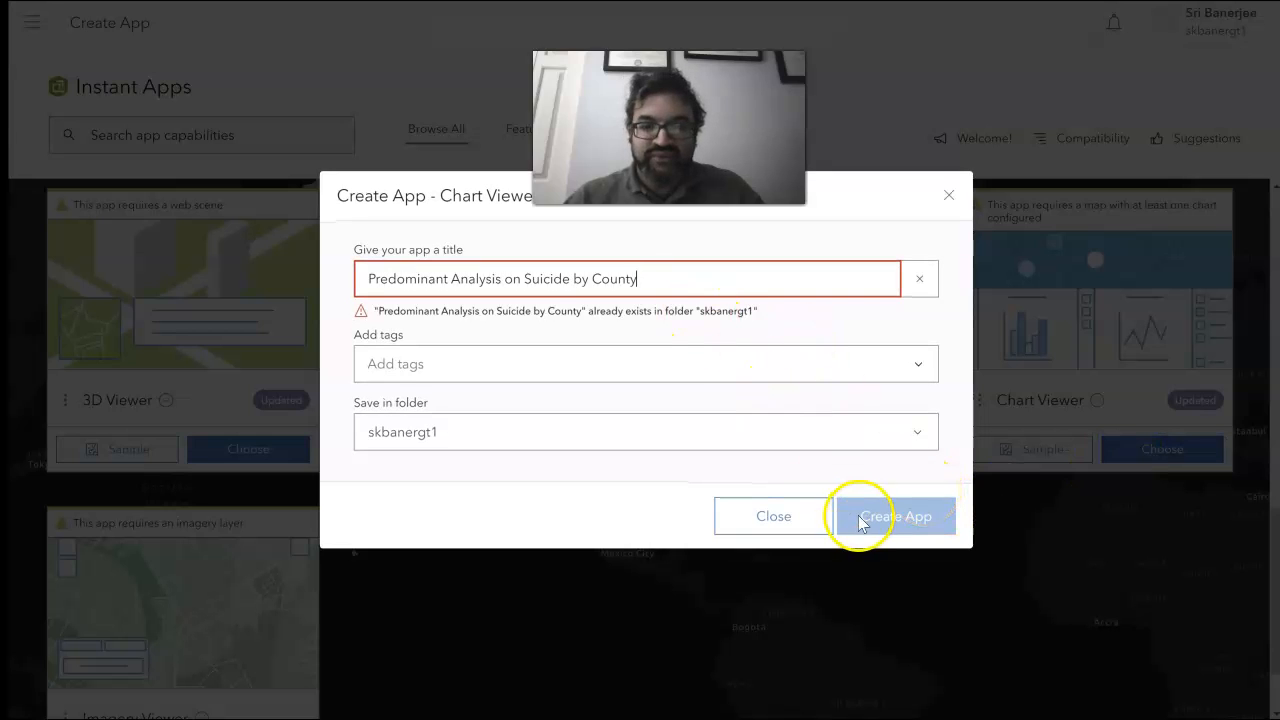
Title the Chart Viewer app "Predominant Analysis on Suicide by County2" and create it
left_click(657, 277)
type("2")
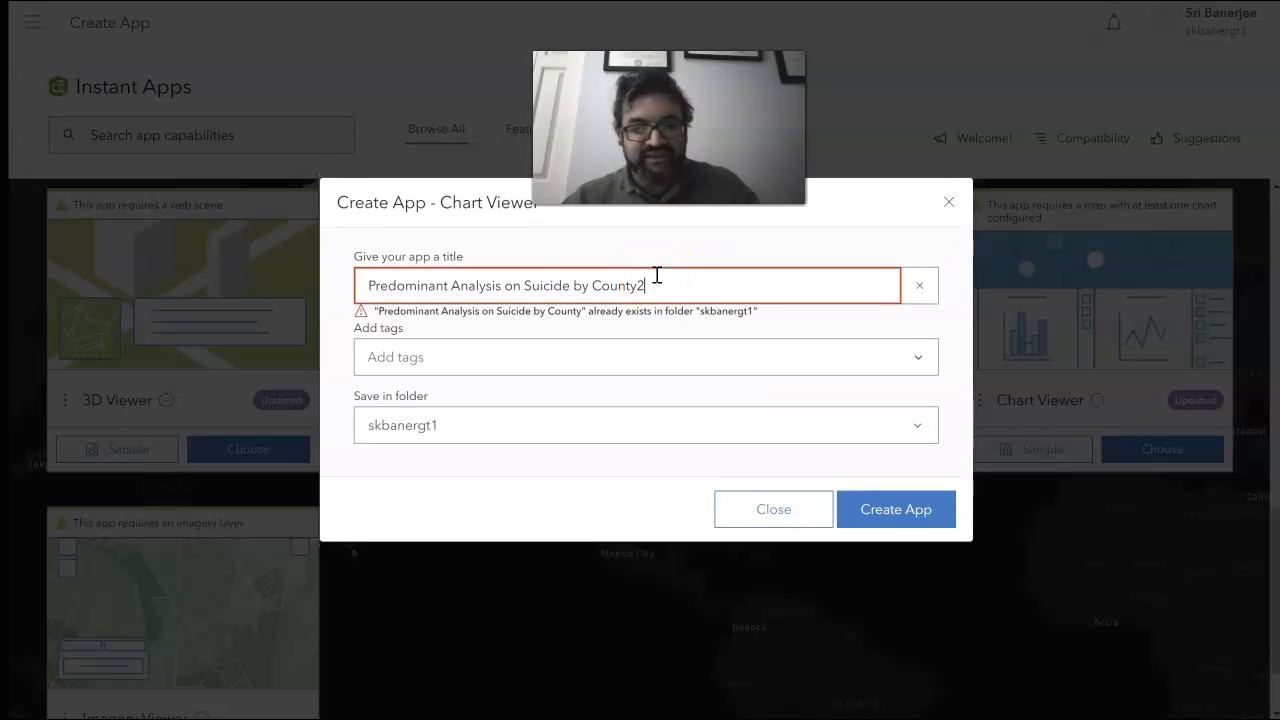
left_click(857, 507)
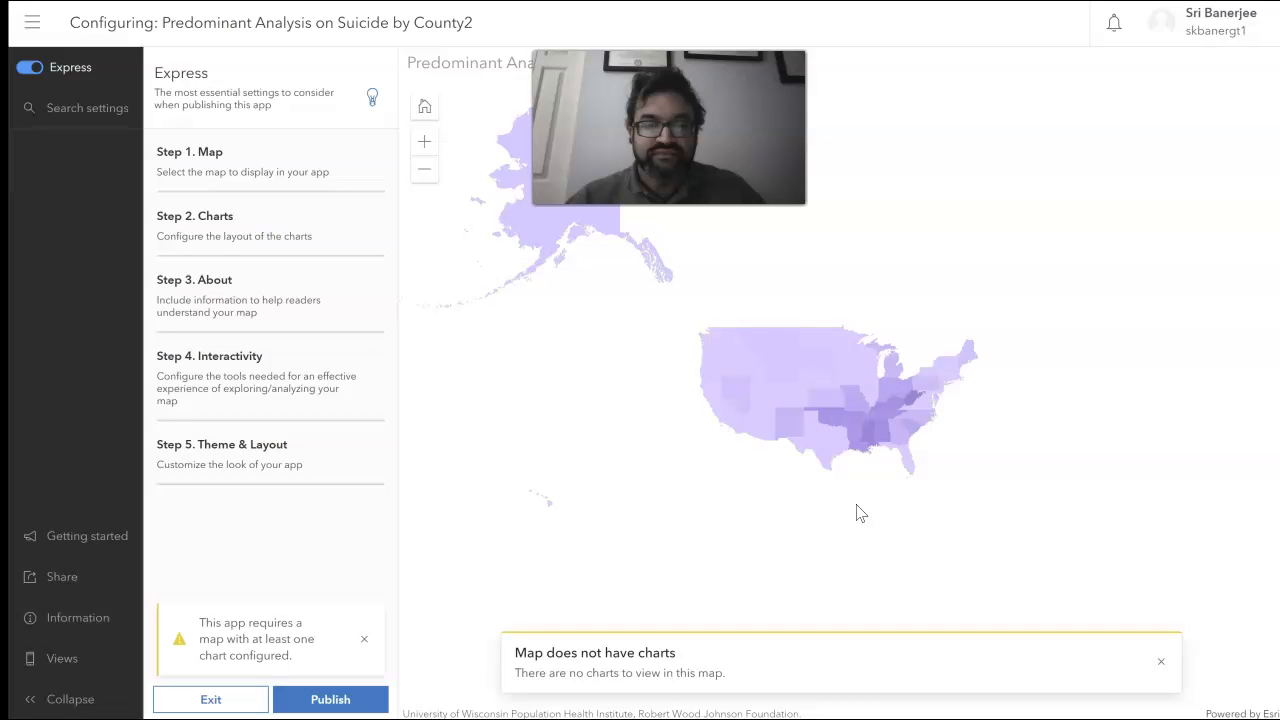
Try the Income Inequality map as the map displayed in the app
left_click(262, 186)
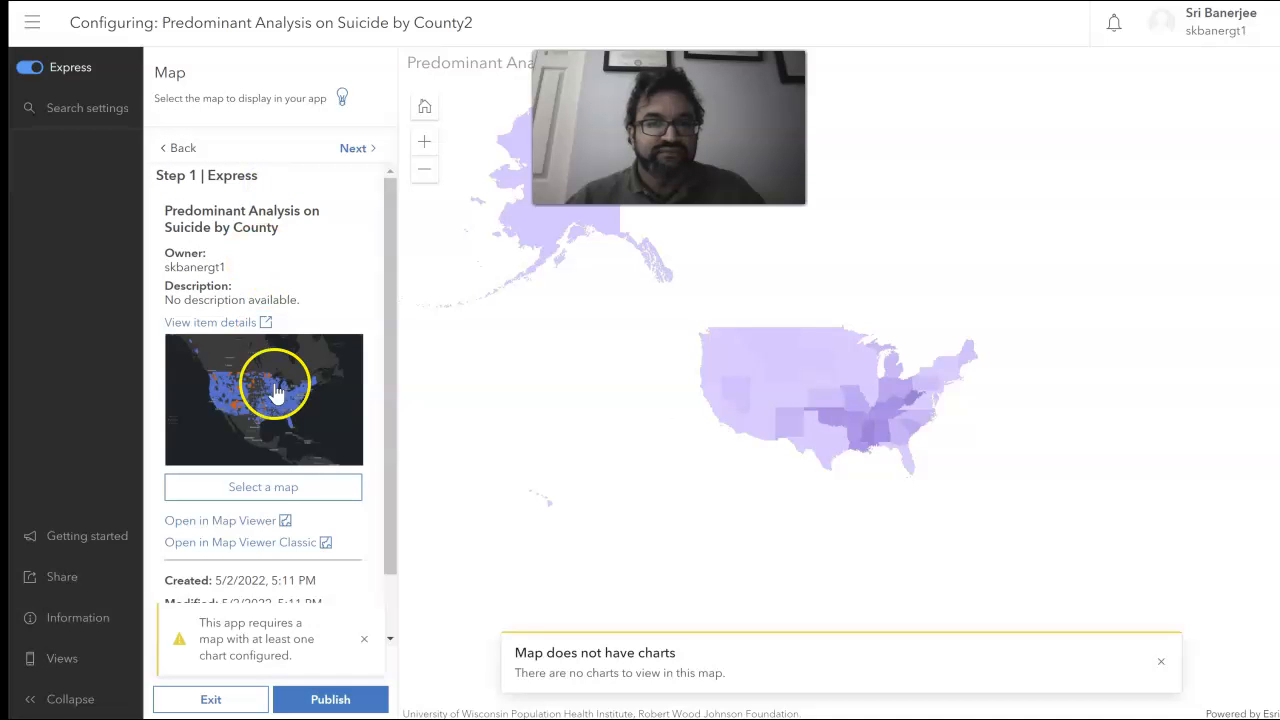
left_click(265, 490)
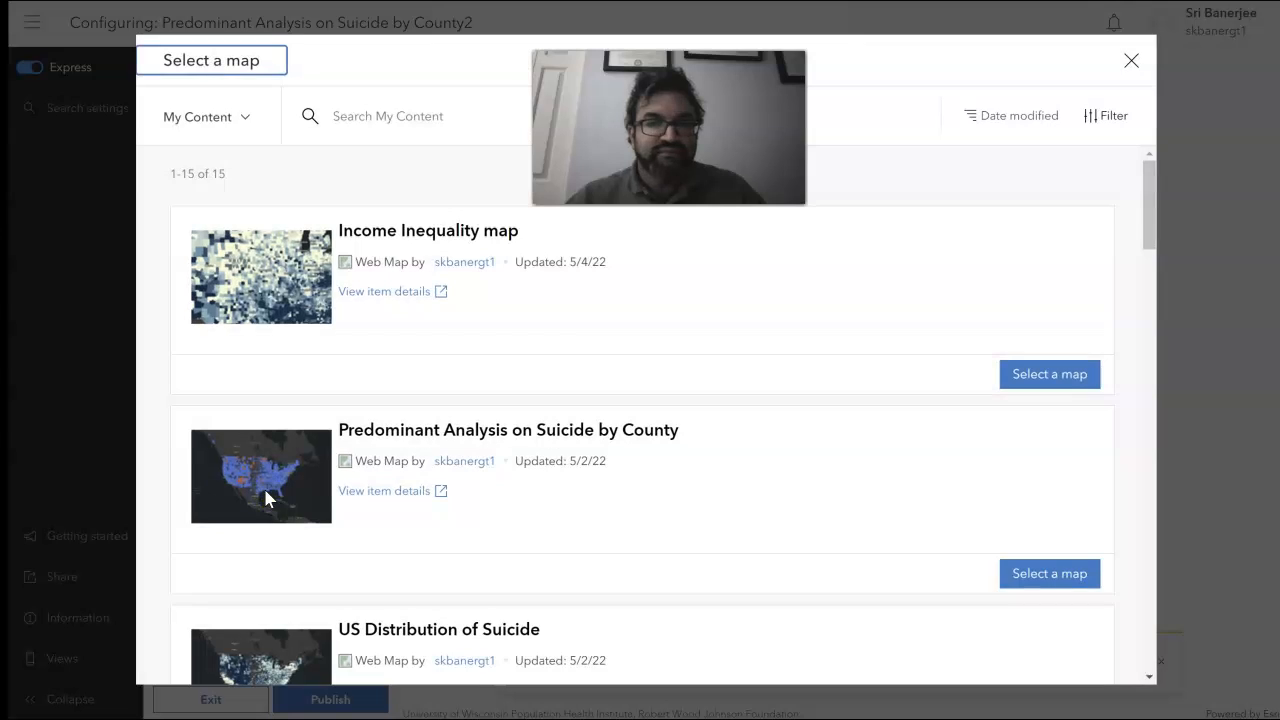
left_click_drag(1150, 191, 1207, 168)
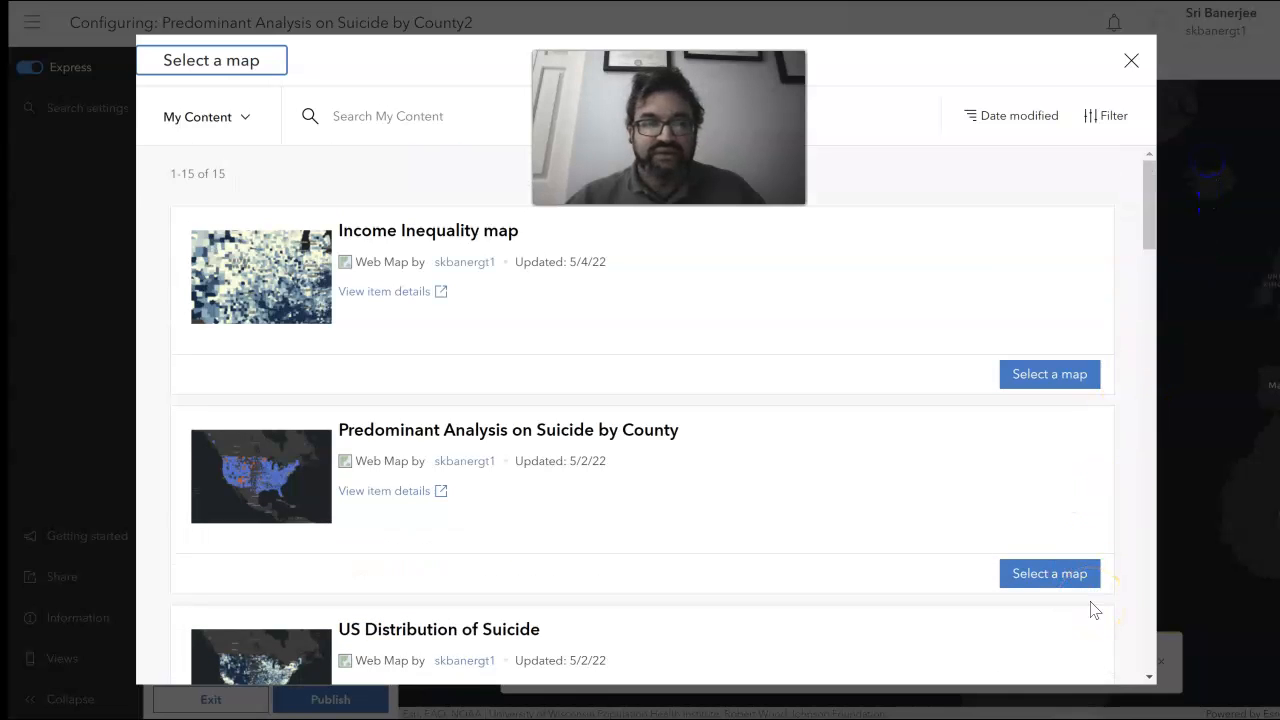
left_click(1040, 375)
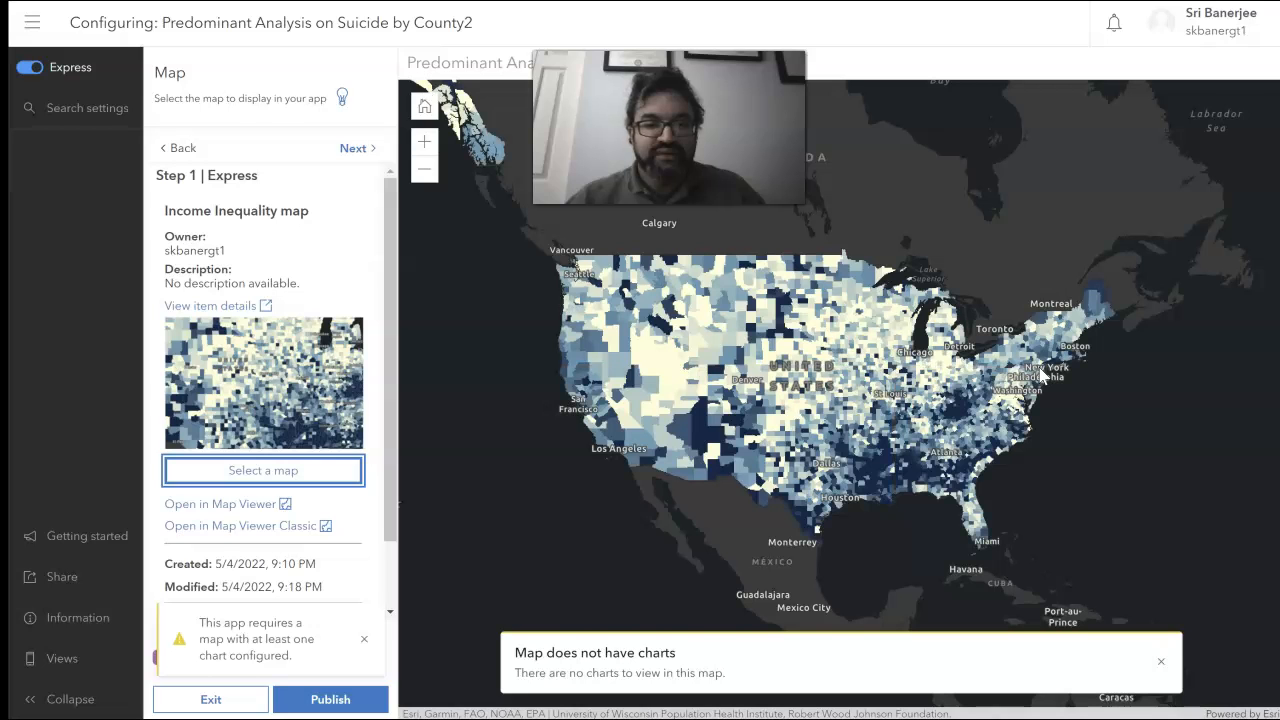
left_click(97, 110)
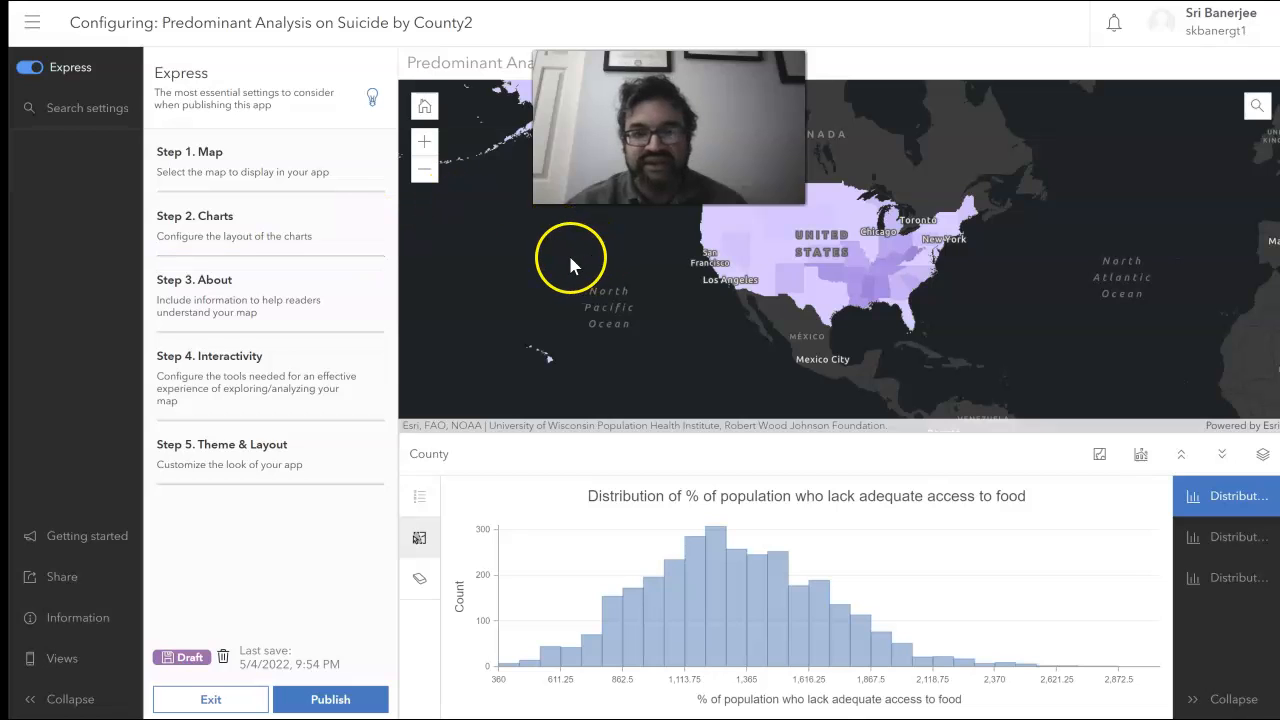
Check the app's map, advance to the Charts settings, and preview the Premature death and % Unemployment histograms alongside the food access one
left_click(272, 177)
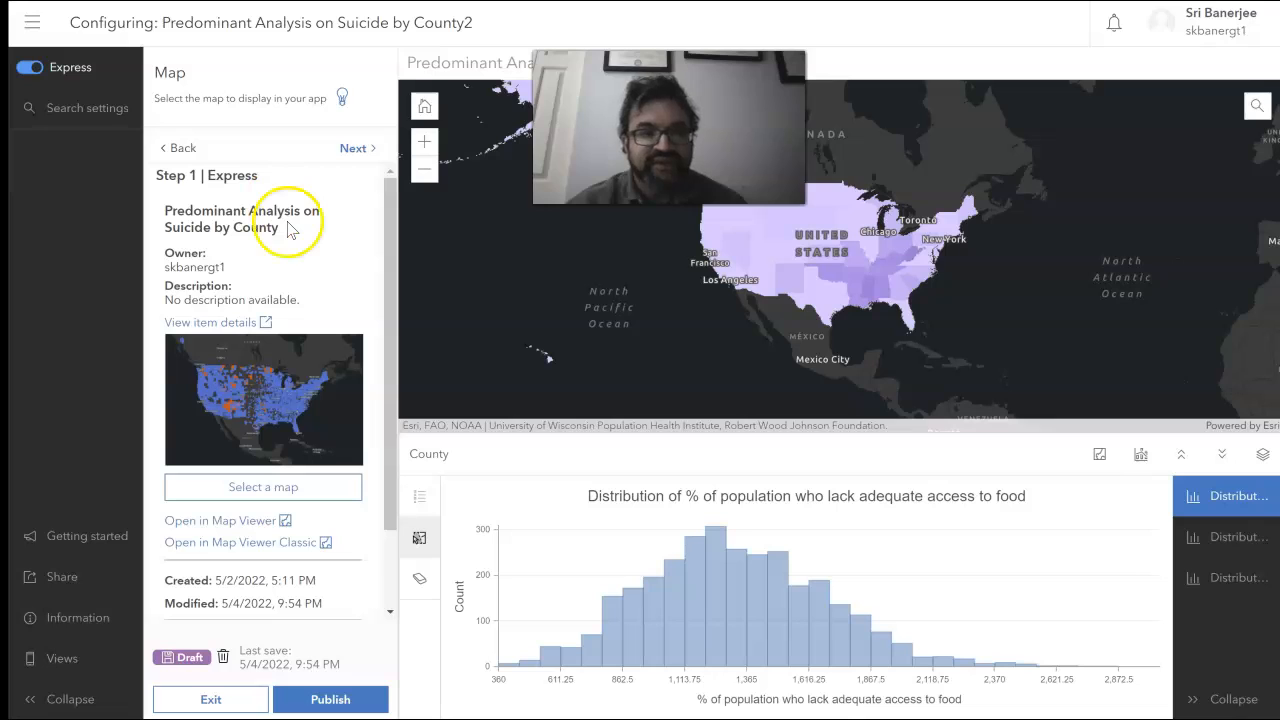
left_click(349, 150)
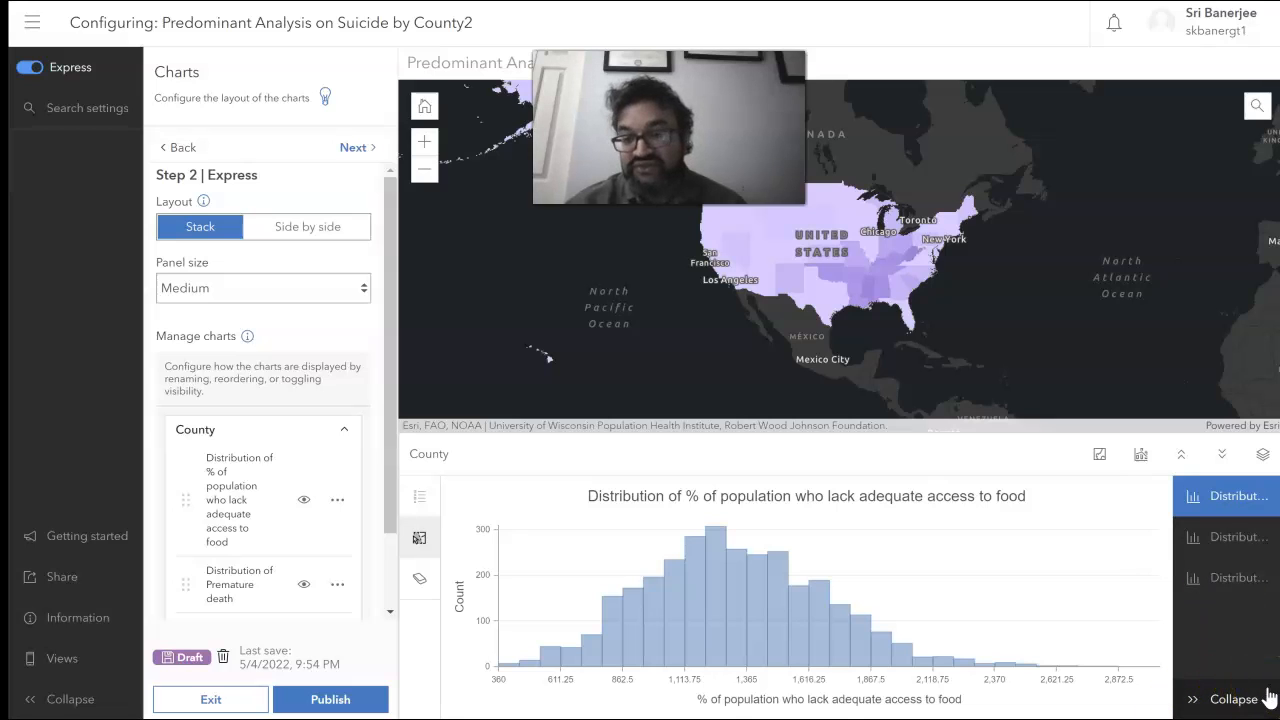
left_click(1207, 553)
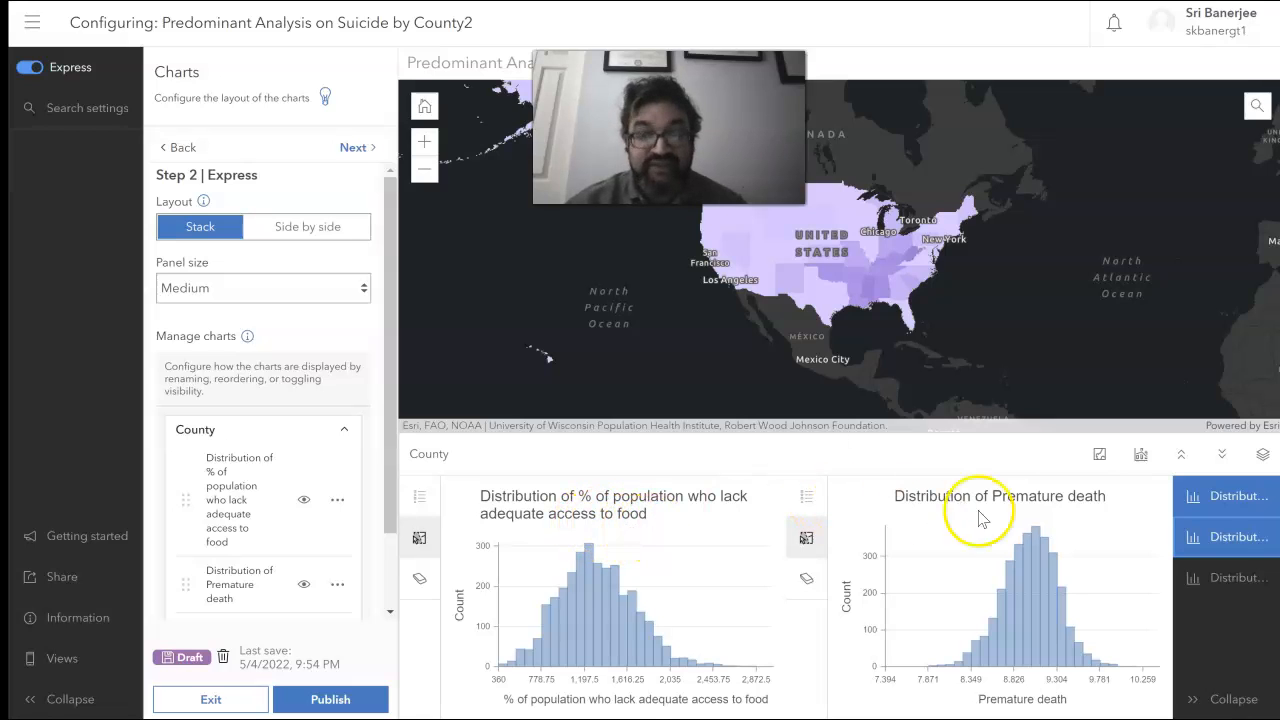
mouse_move(1027, 605)
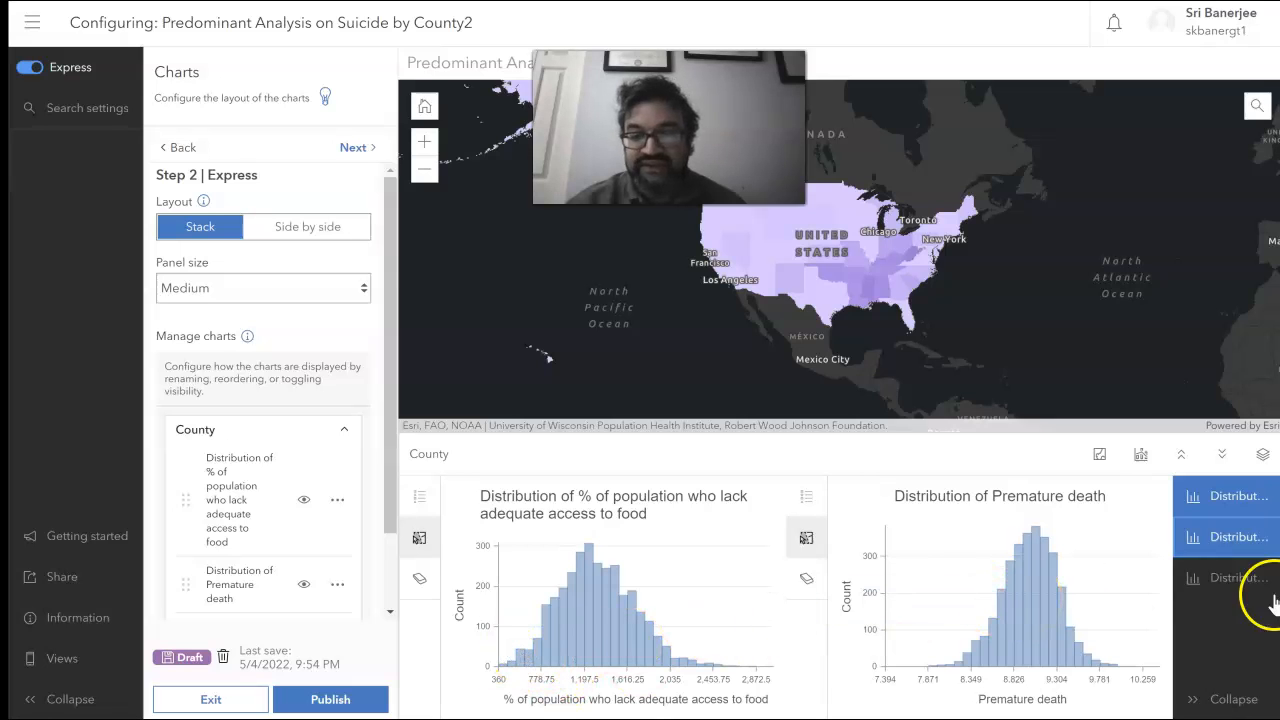
left_click(1234, 578)
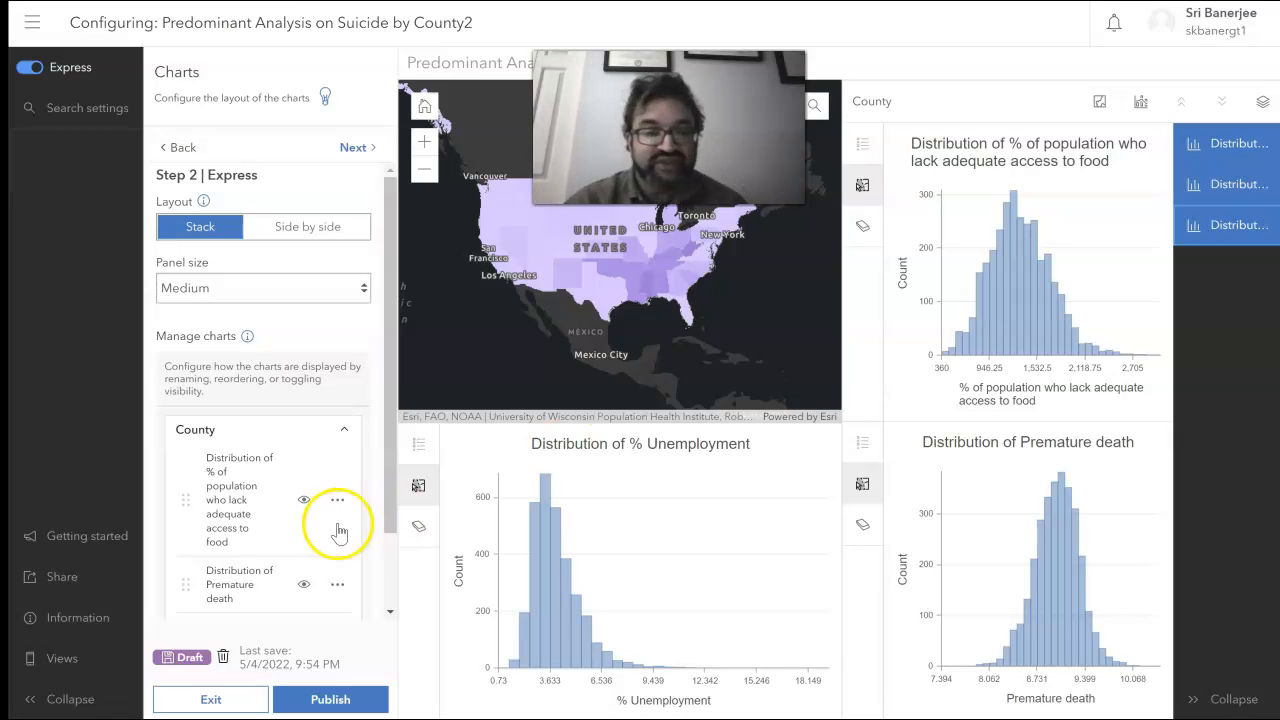
Share the app with Everyone (public) and update the sharing of its dependent web map to match
left_click(55, 595)
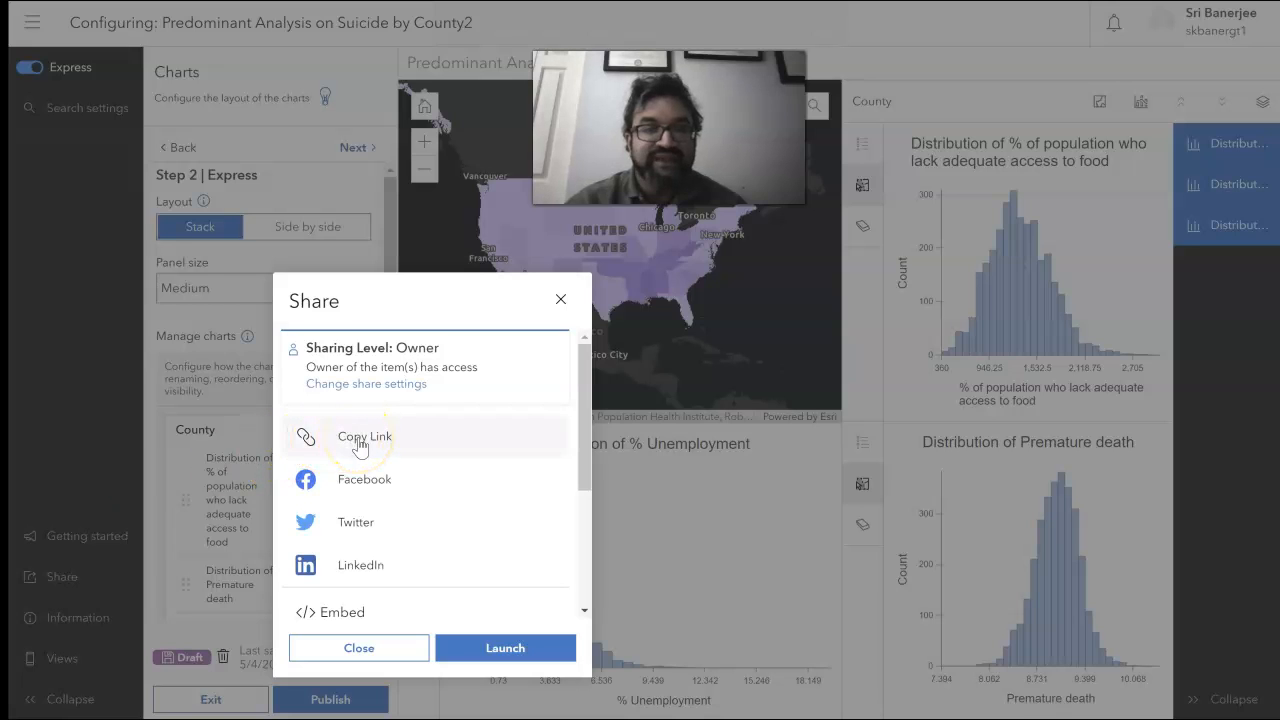
left_click(400, 384)
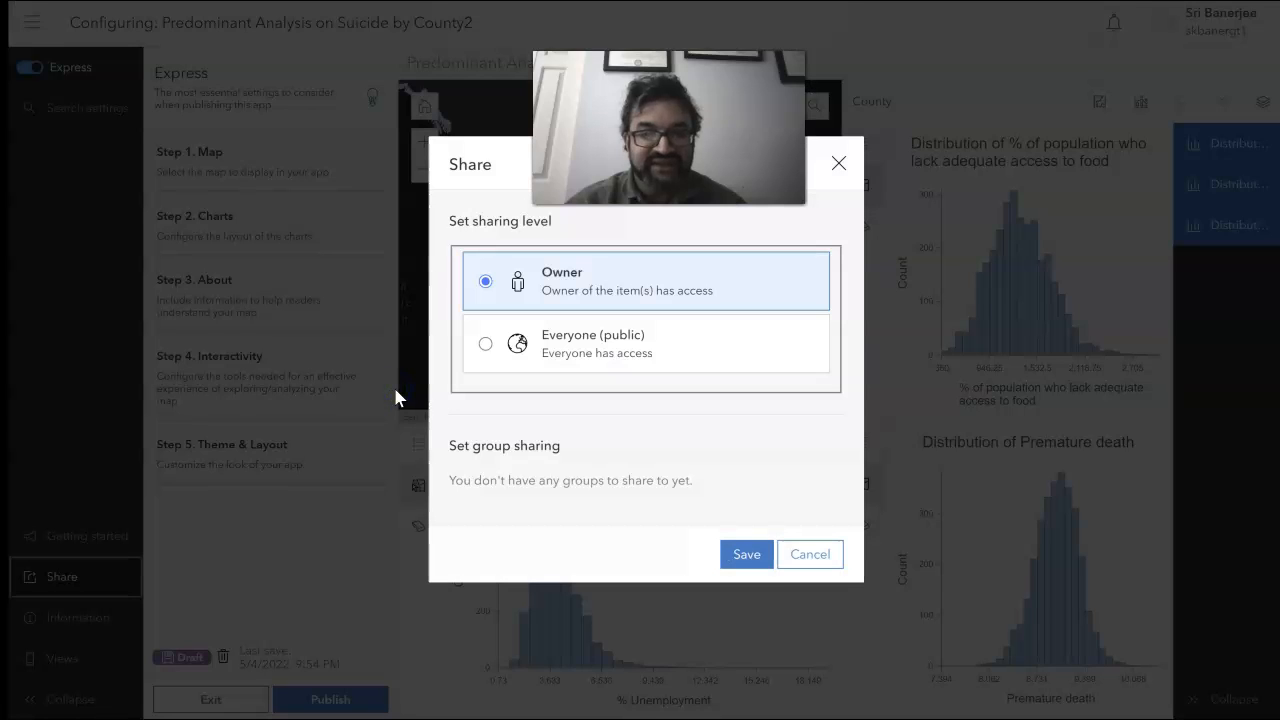
left_click(490, 364)
left_click(733, 555)
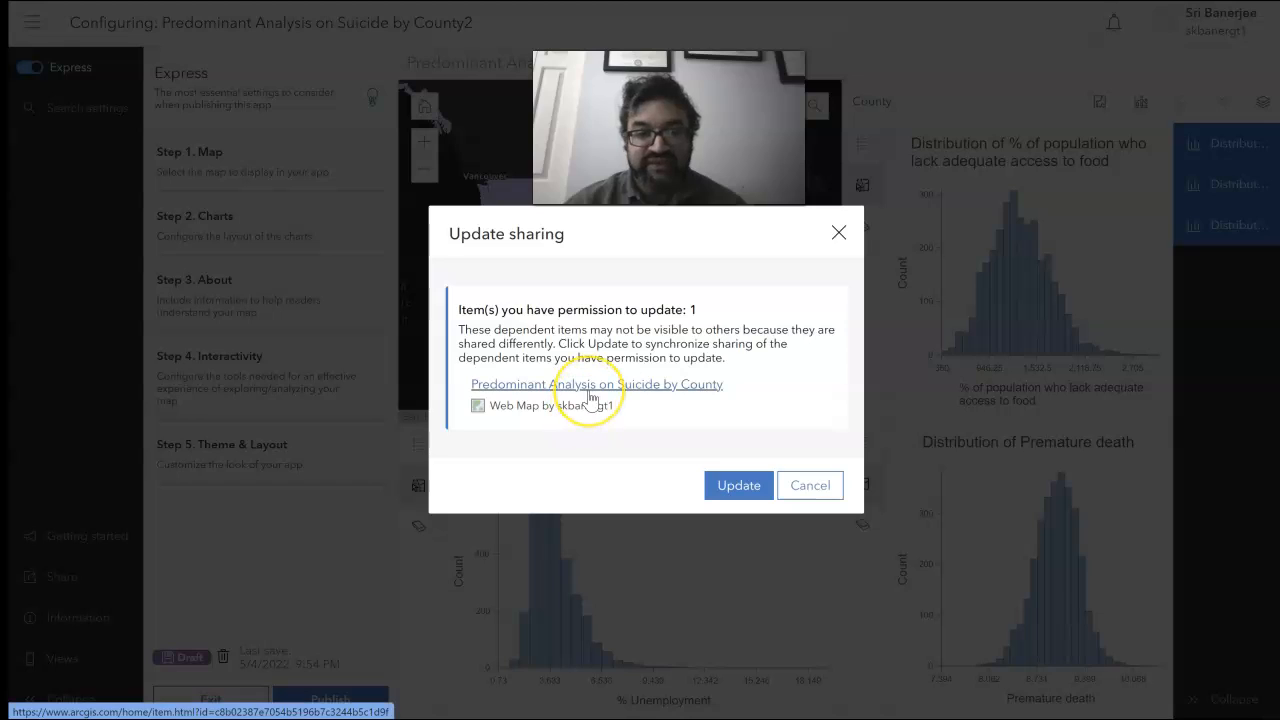
left_click(740, 486)
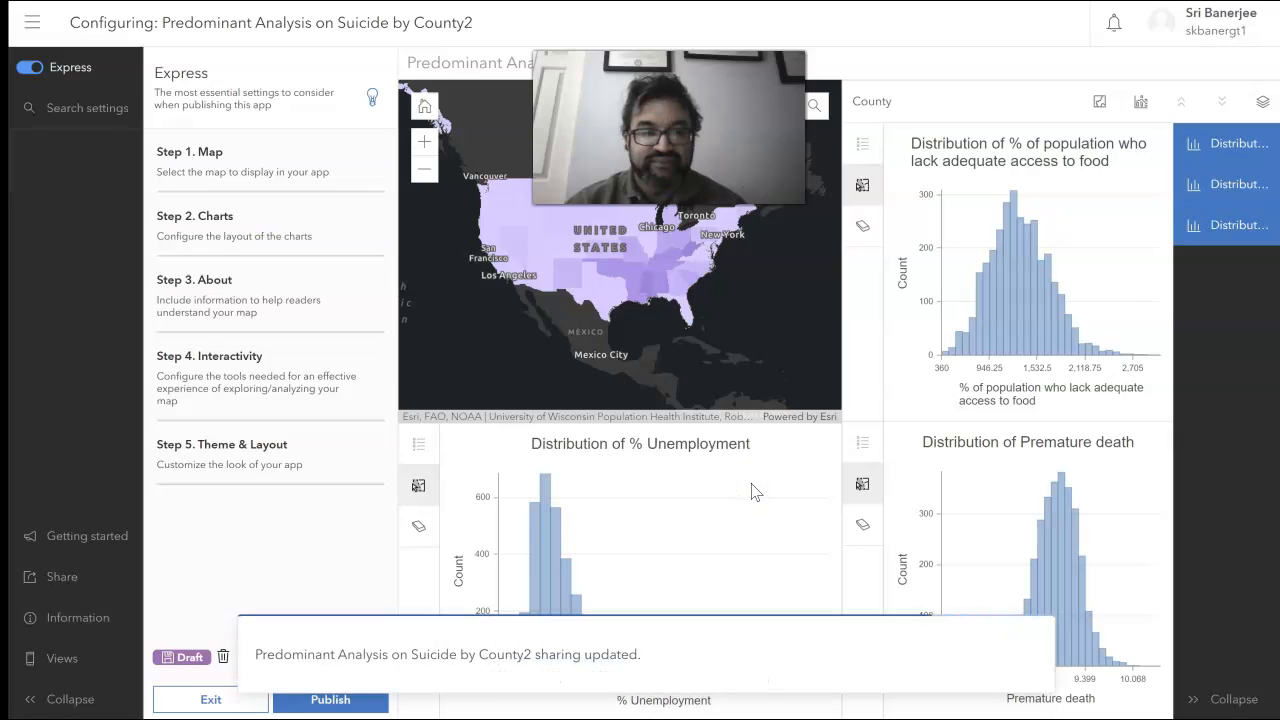
left_click(435, 662)
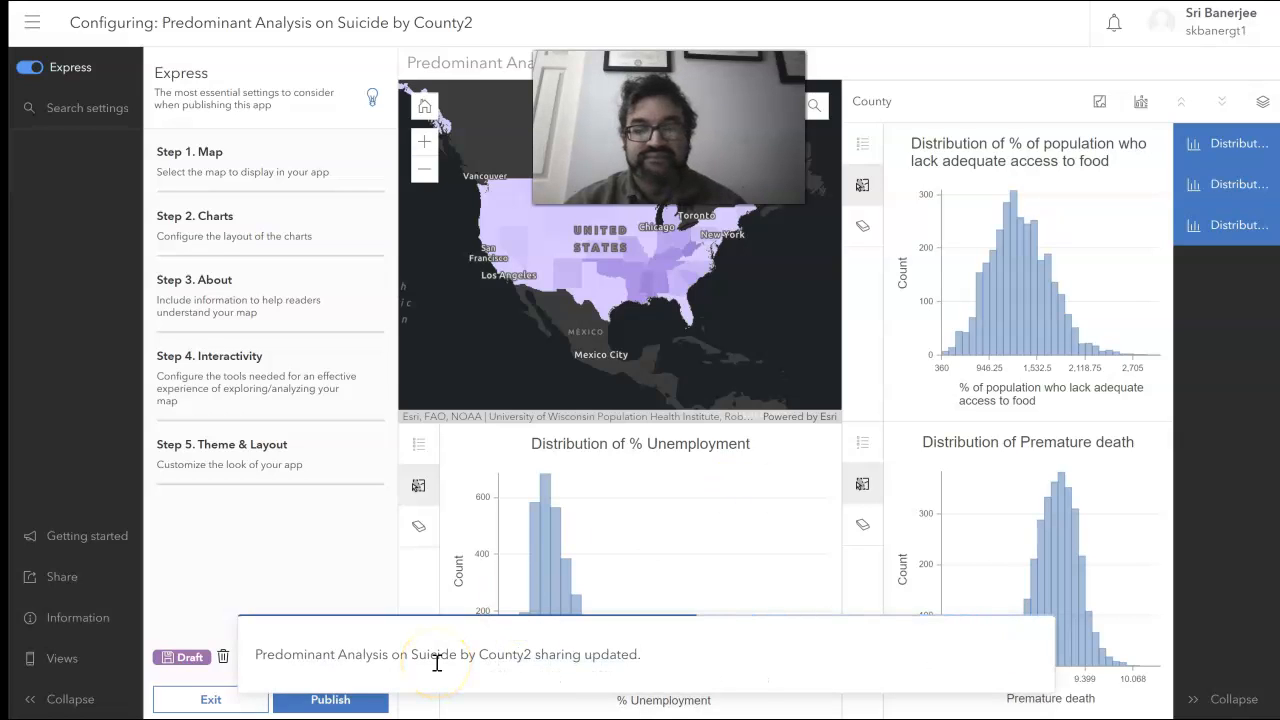
Publish the Chart Viewer app and confirm the publication
mouse_move(558, 537)
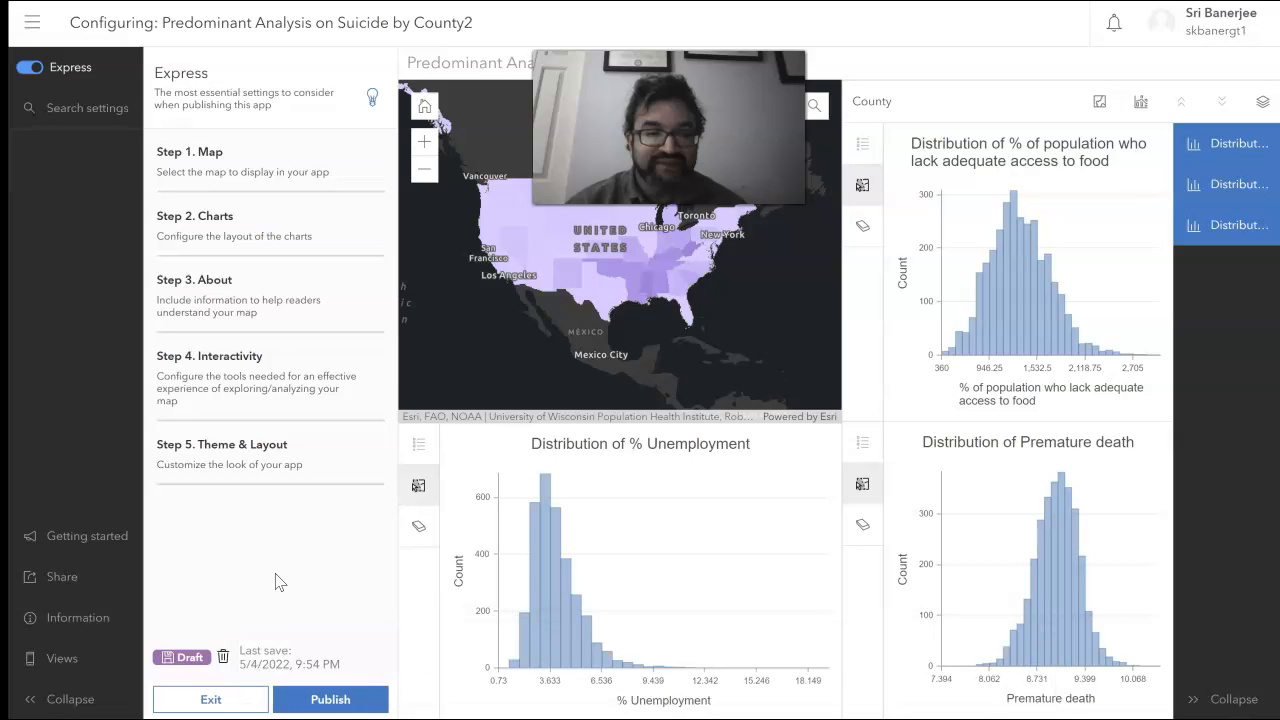
left_click(303, 697)
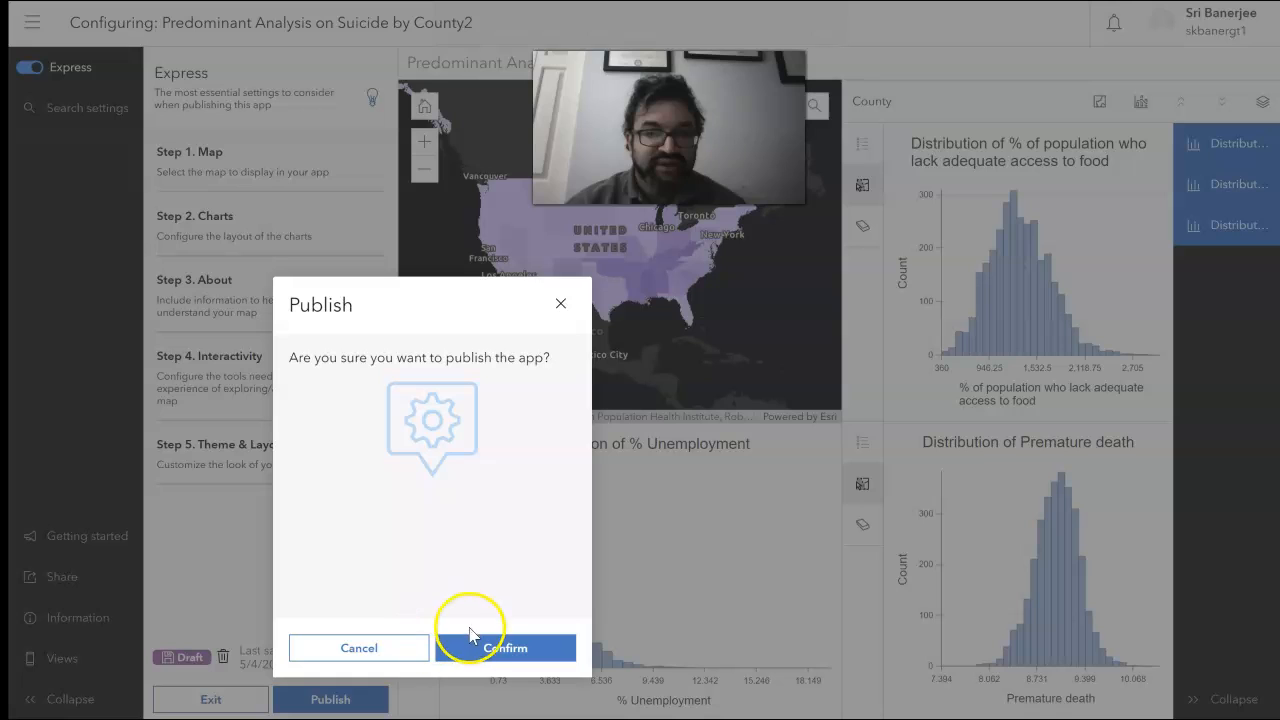
left_click(467, 660)
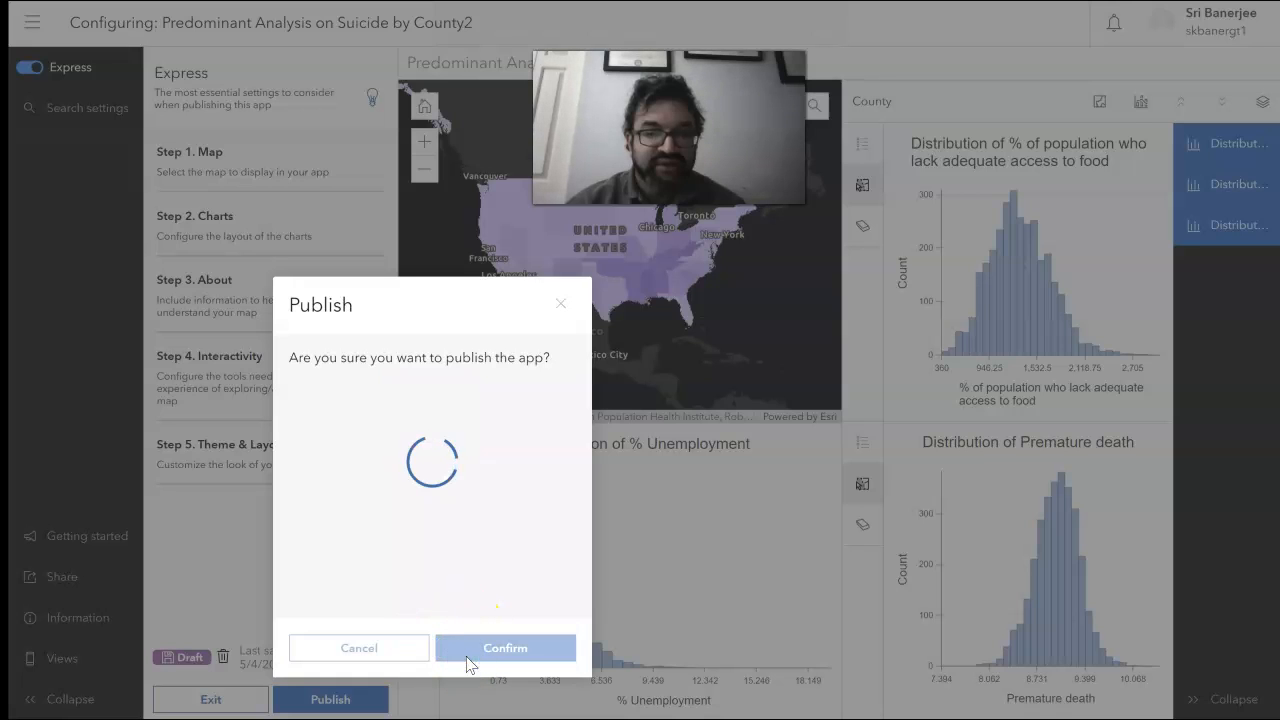
Copy the published app's link and launch the app
left_click(477, 451)
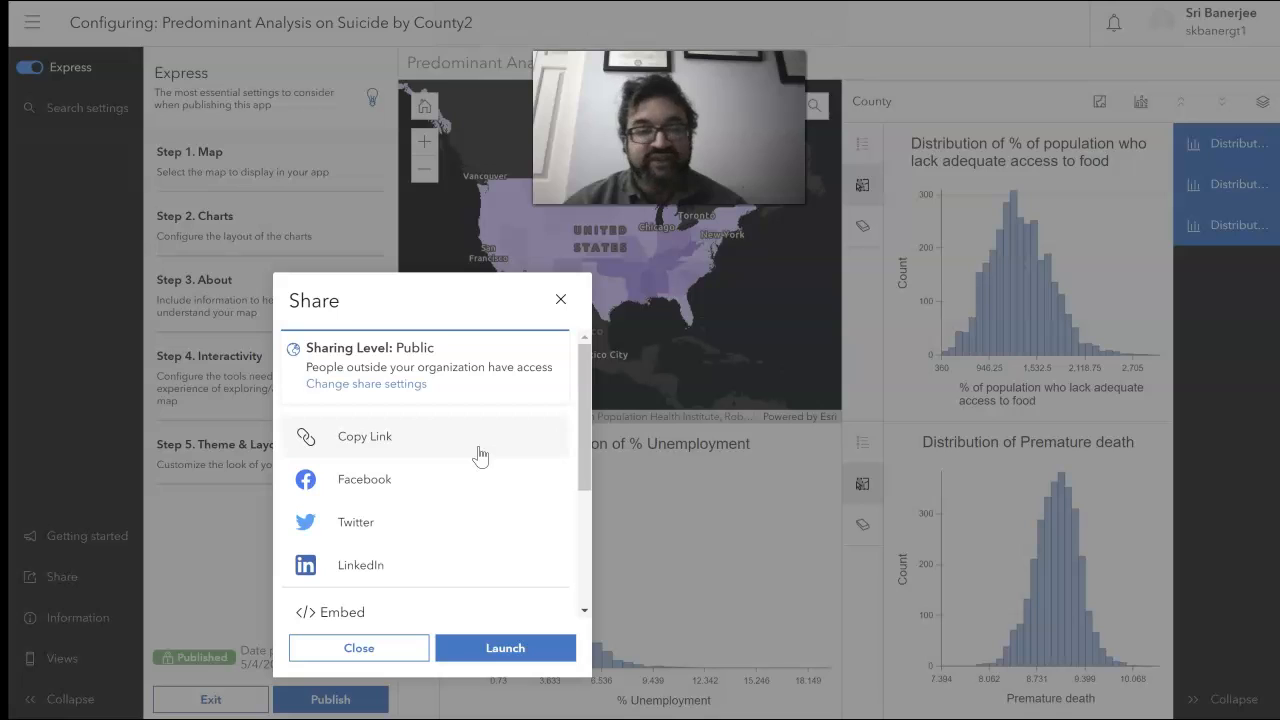
left_click(429, 446)
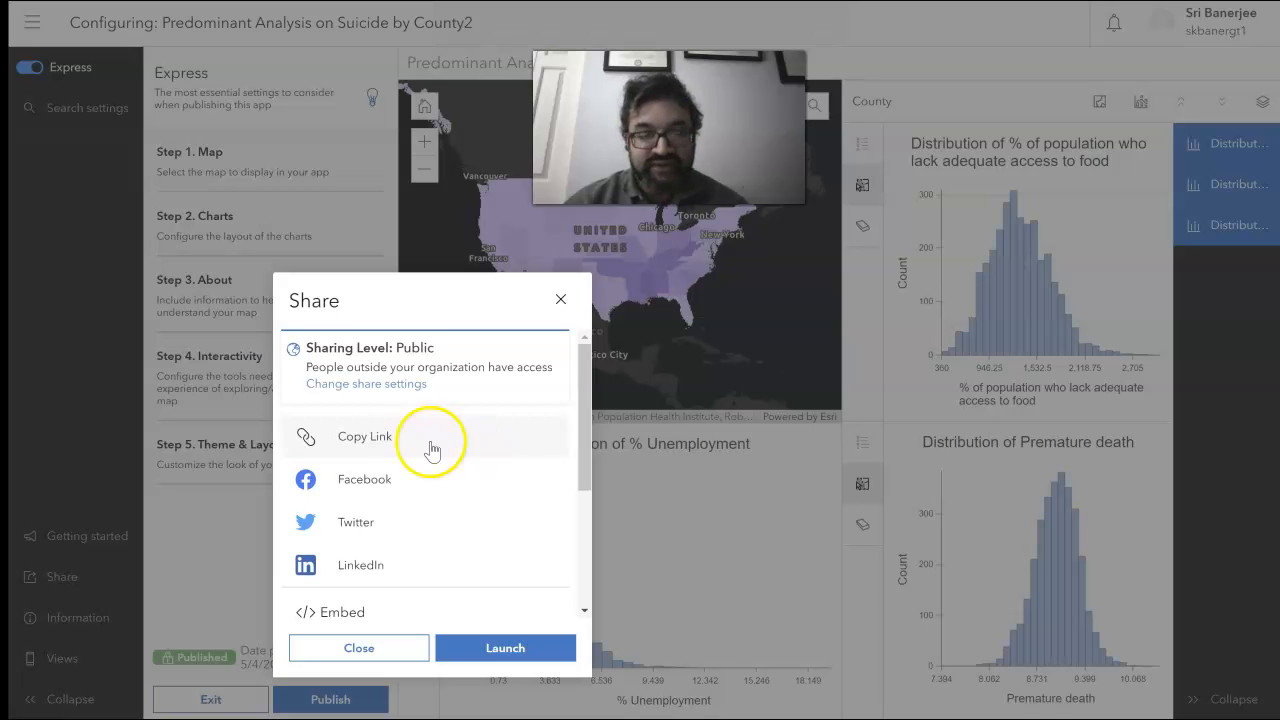
left_click(369, 439)
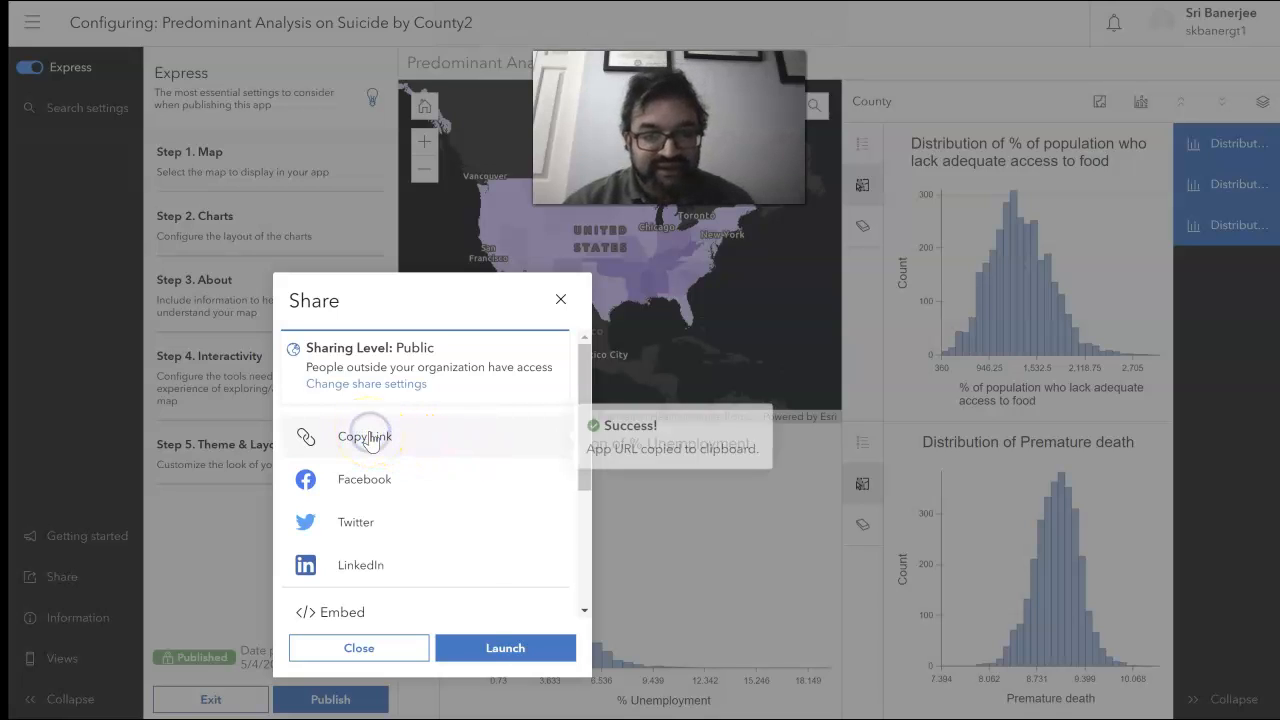
left_click(481, 659)
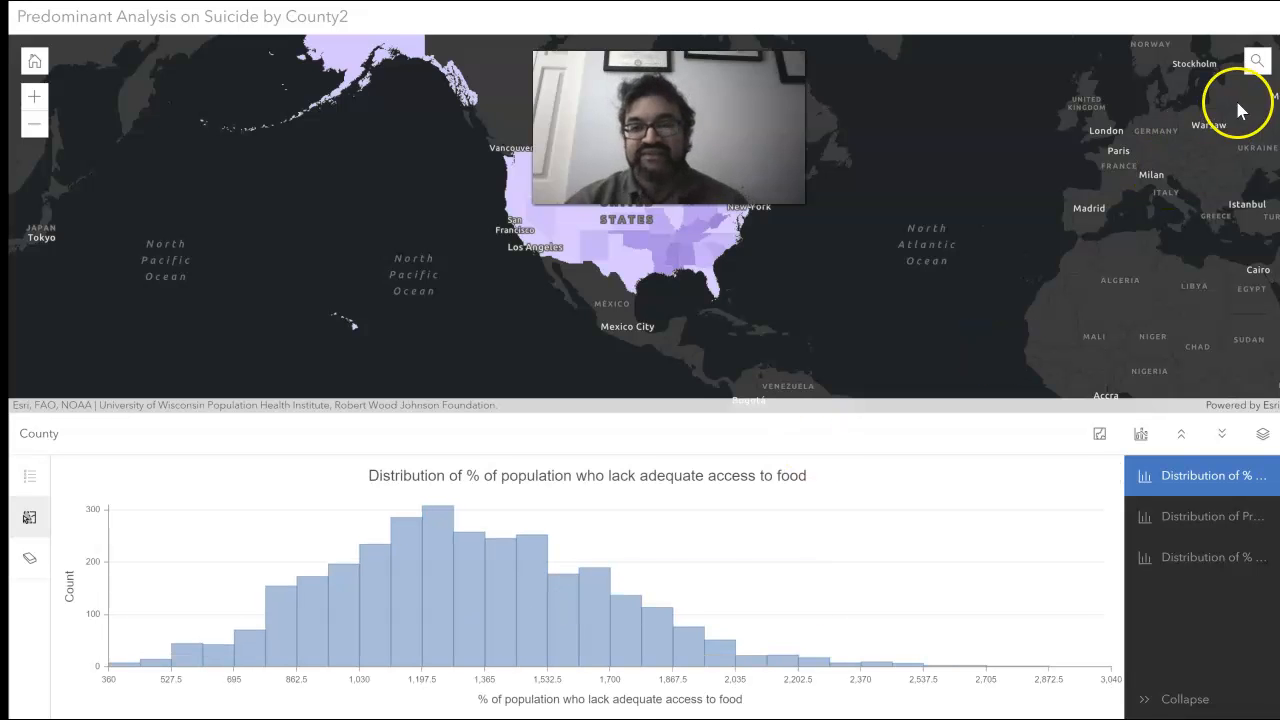
Find the current location with the launched app's place search, allowing the browser to access the location
left_click(1257, 62)
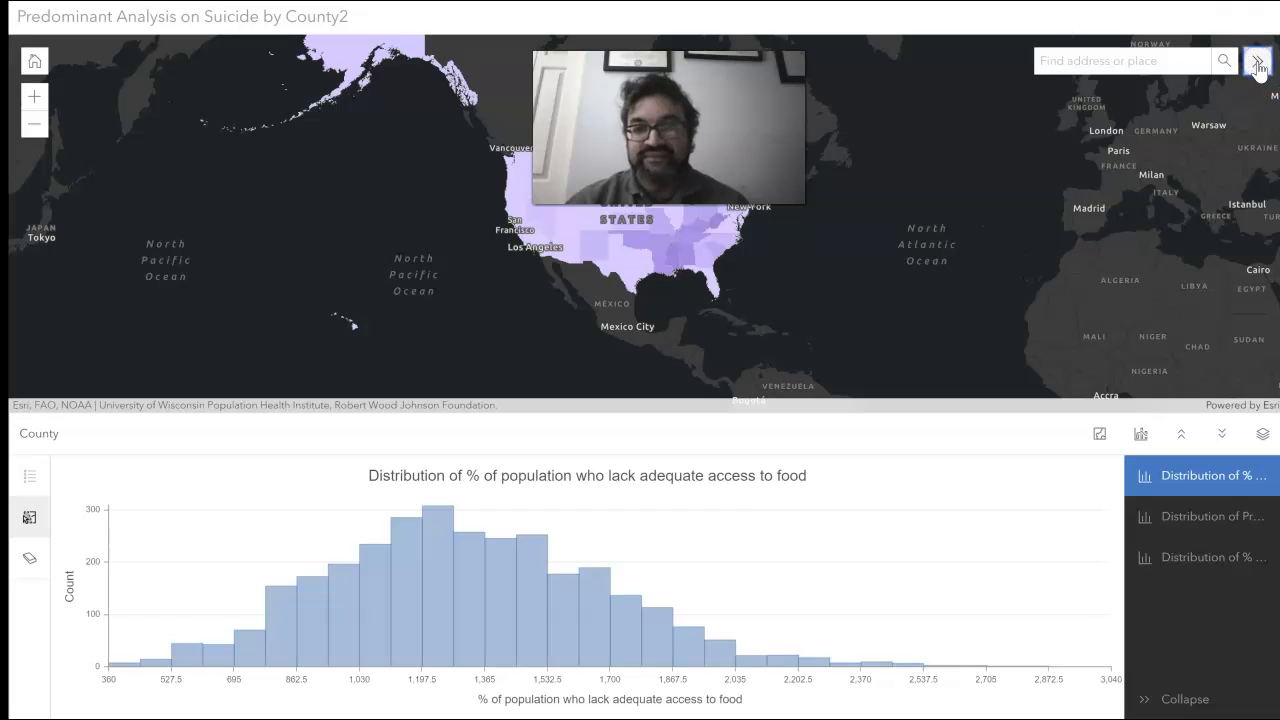
left_click(1137, 60)
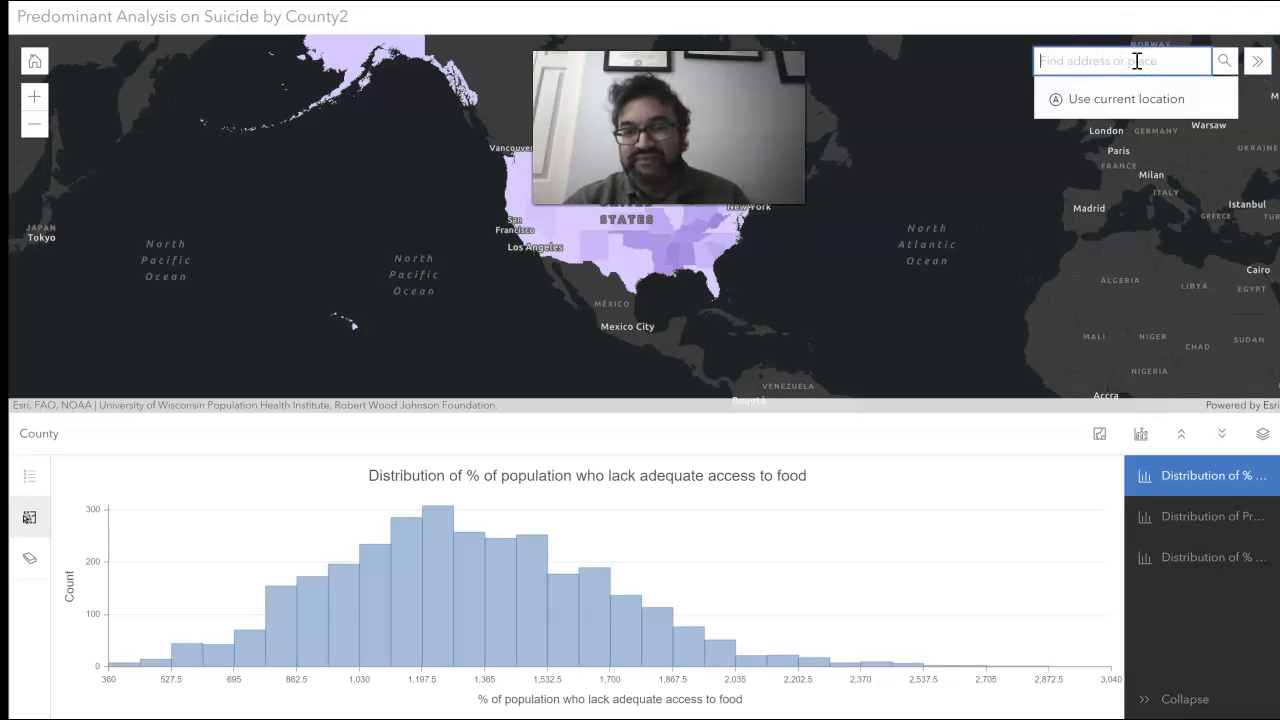
left_click(1113, 100)
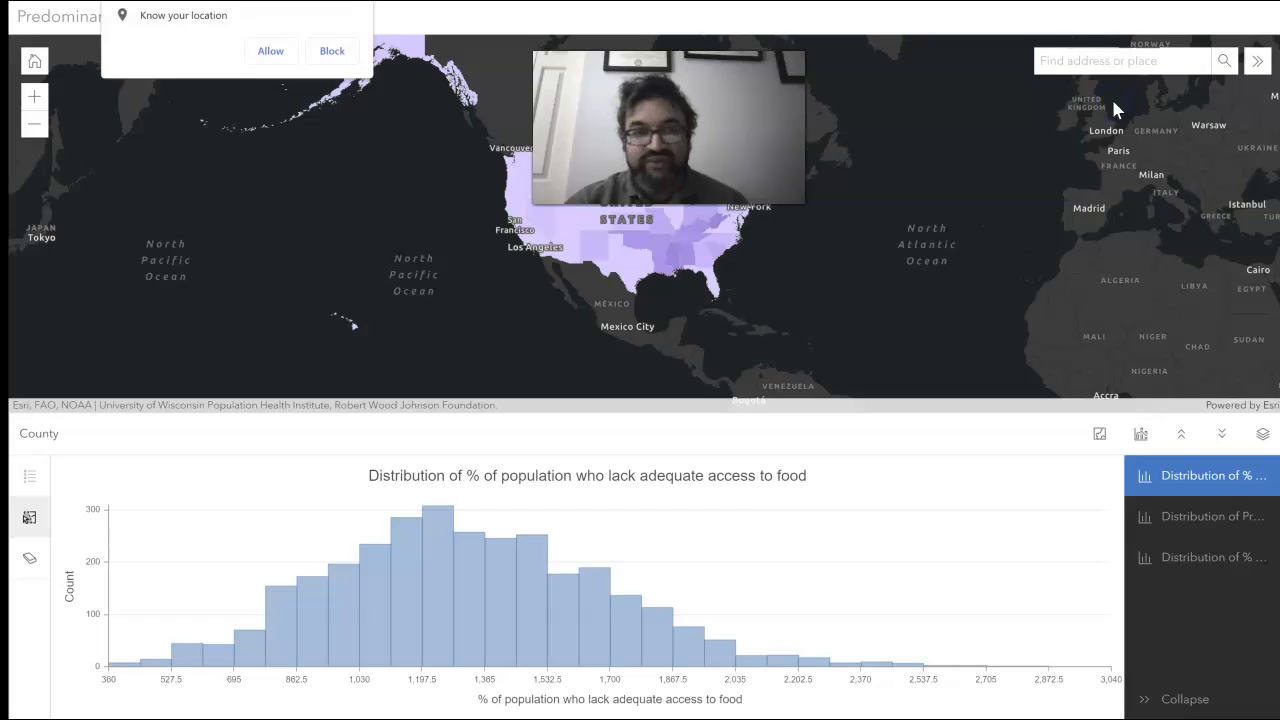
left_click(268, 51)
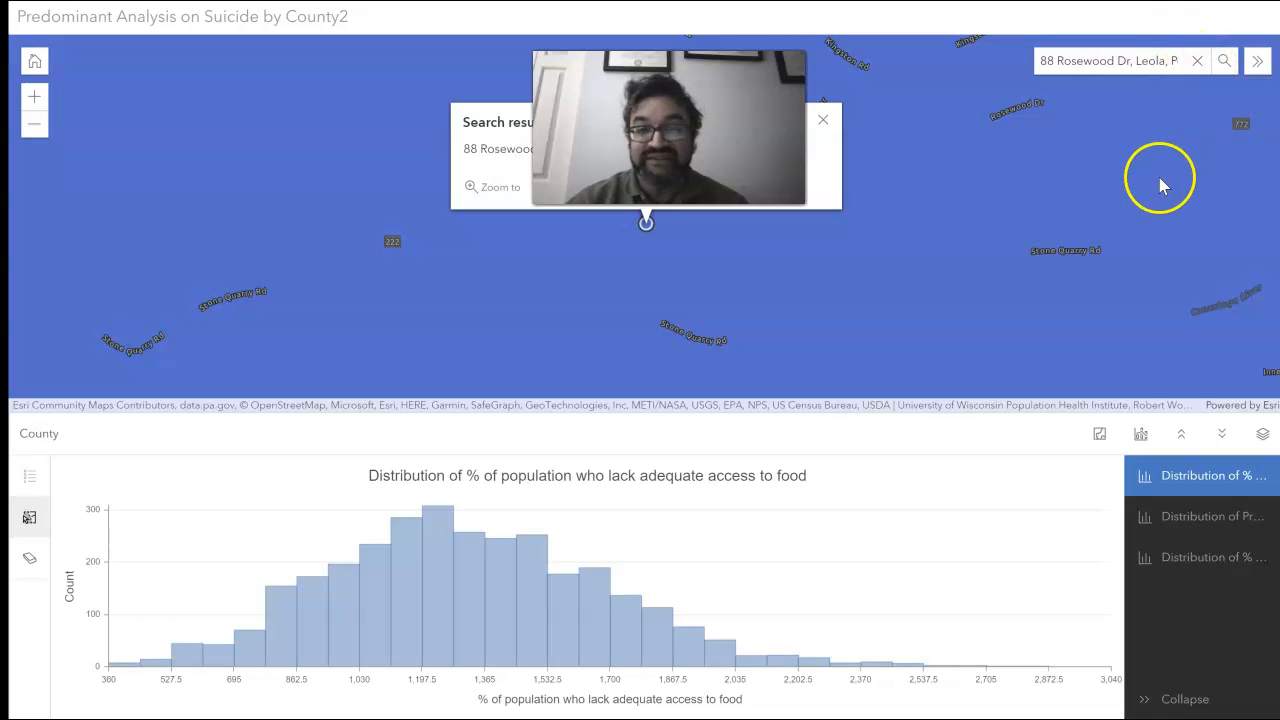
Show the Premature death and % Unemployment histograms beside the food access one and bring the map from the search result to the US counties
left_click(1168, 520)
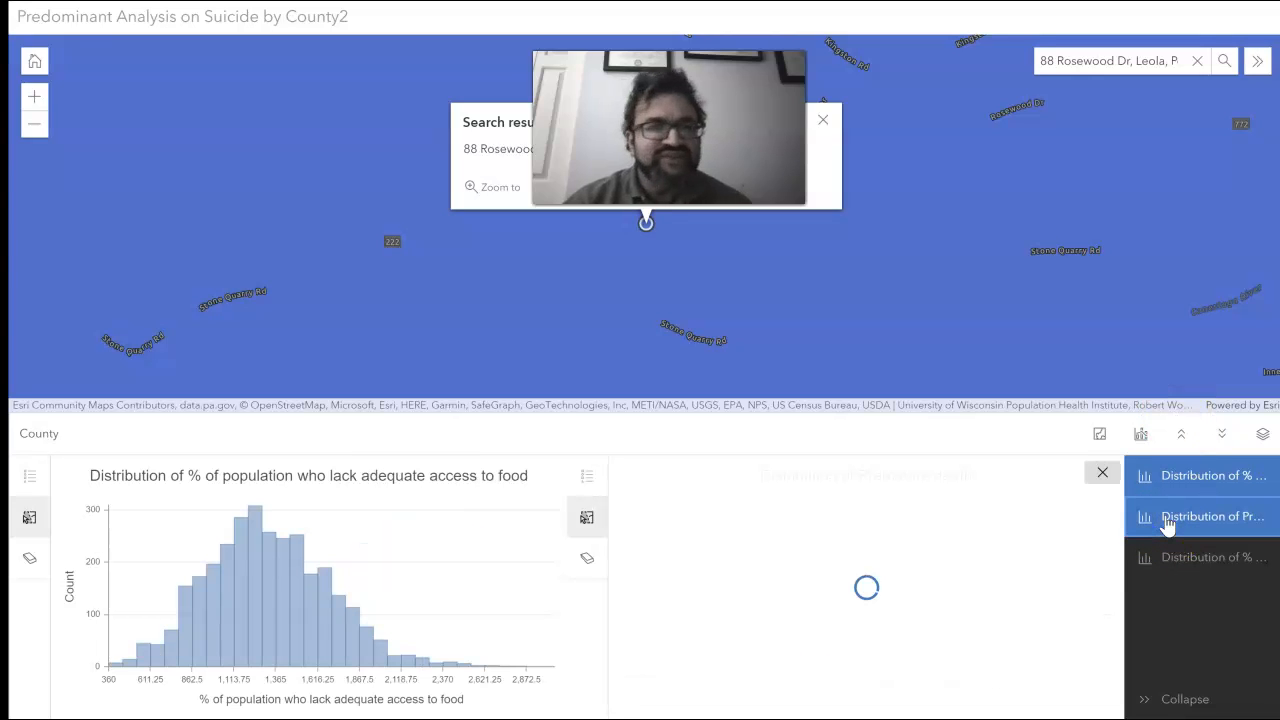
left_click(1257, 63)
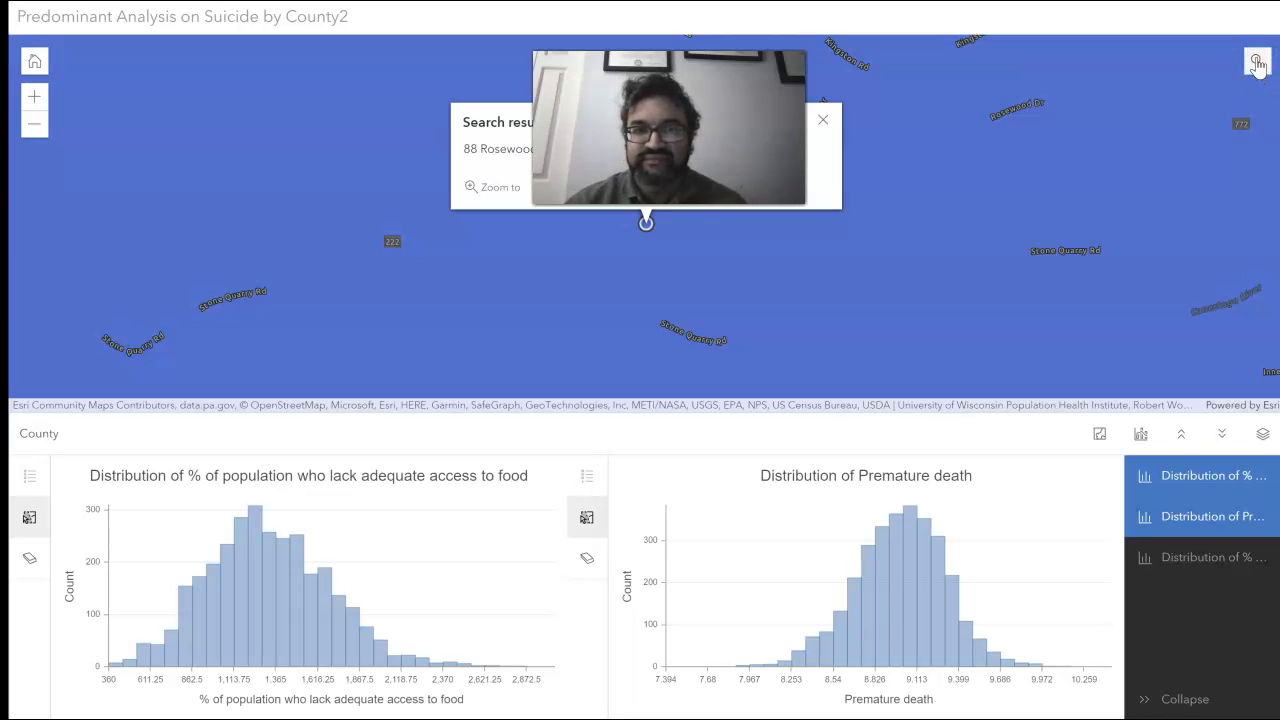
left_click(34, 62)
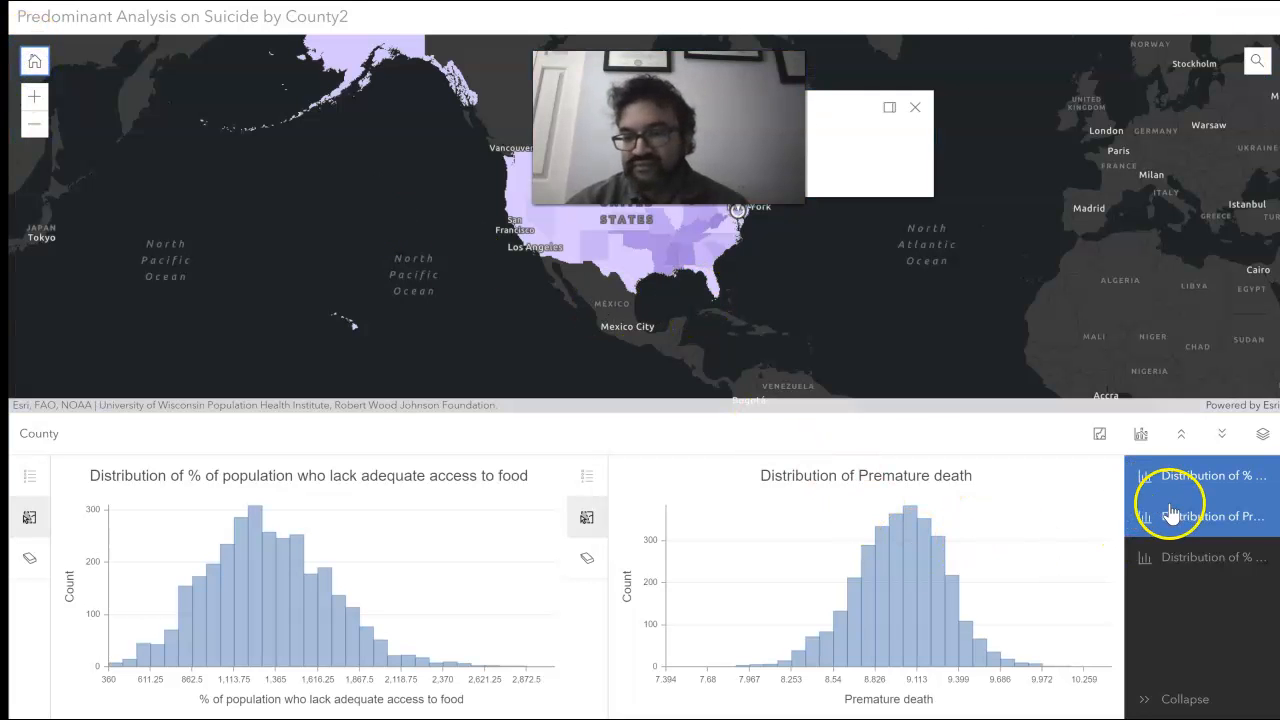
left_click(1160, 545)
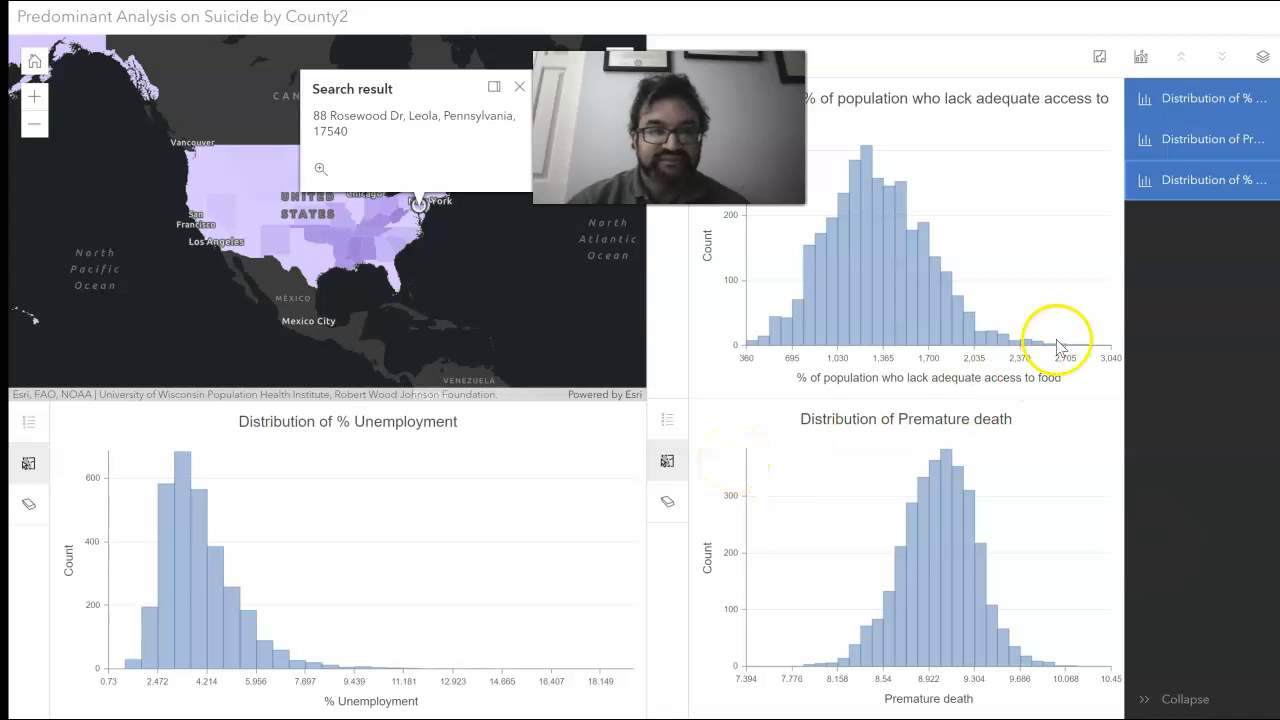
left_click(520, 89)
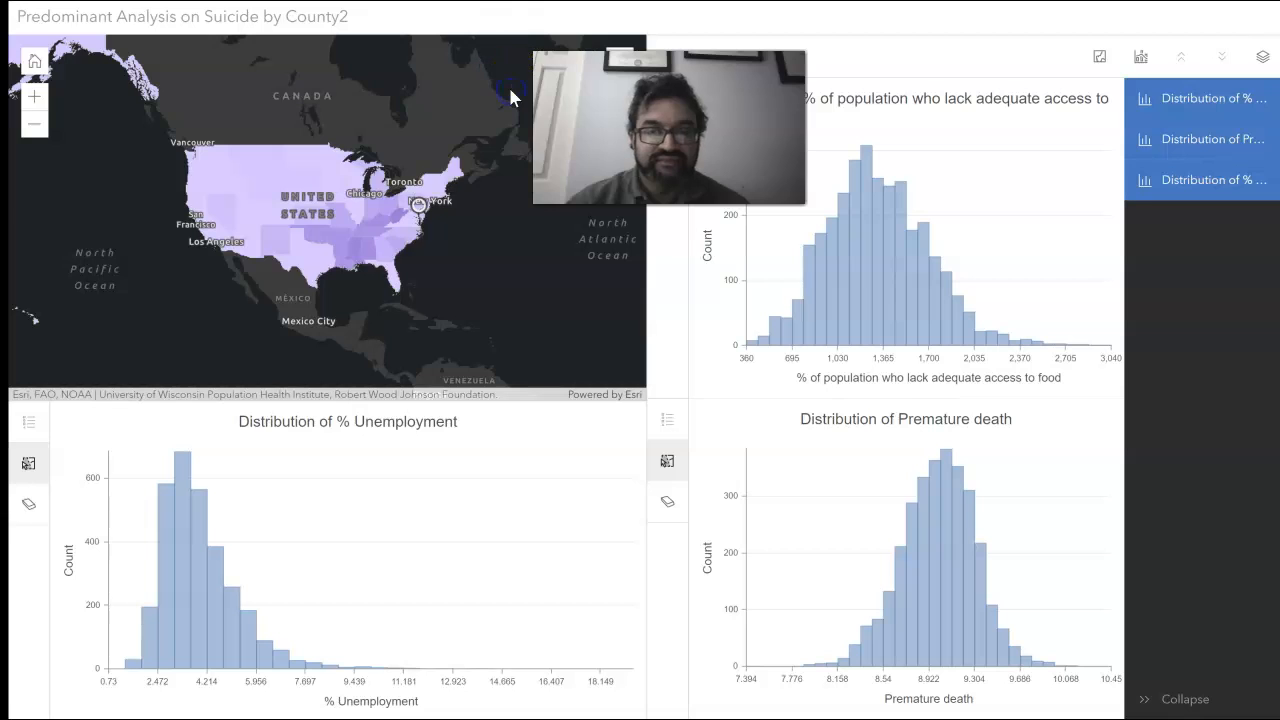
left_click(35, 98)
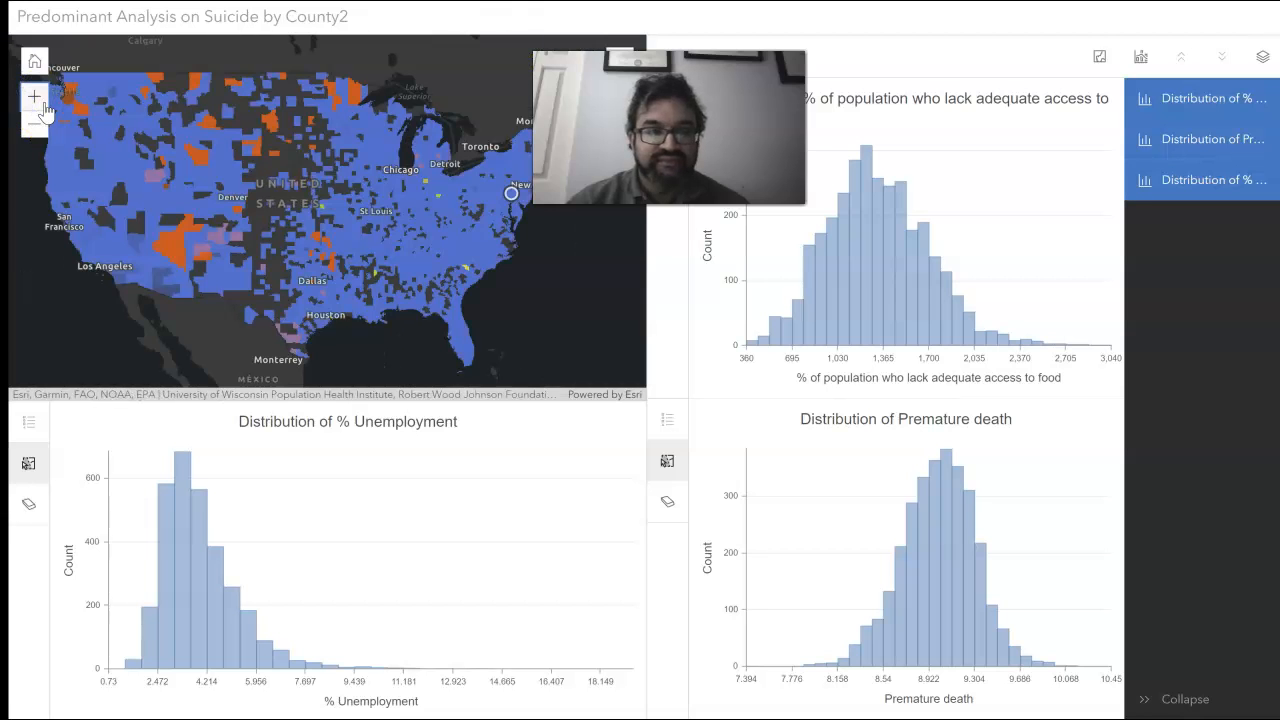